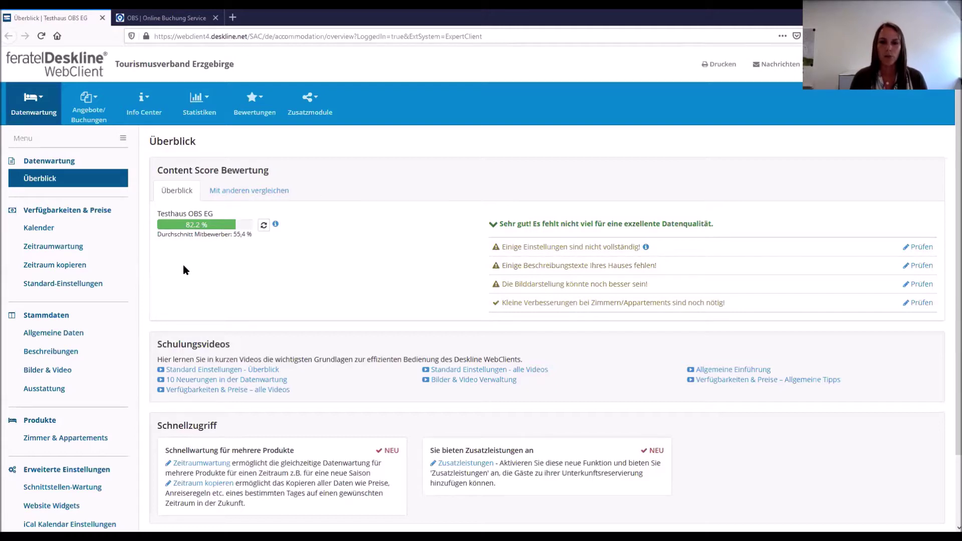
# - Open the monthly calendar of Testhaus OBS EG and view the list of selectable accommodation units
pyautogui.moveTo(39, 108)
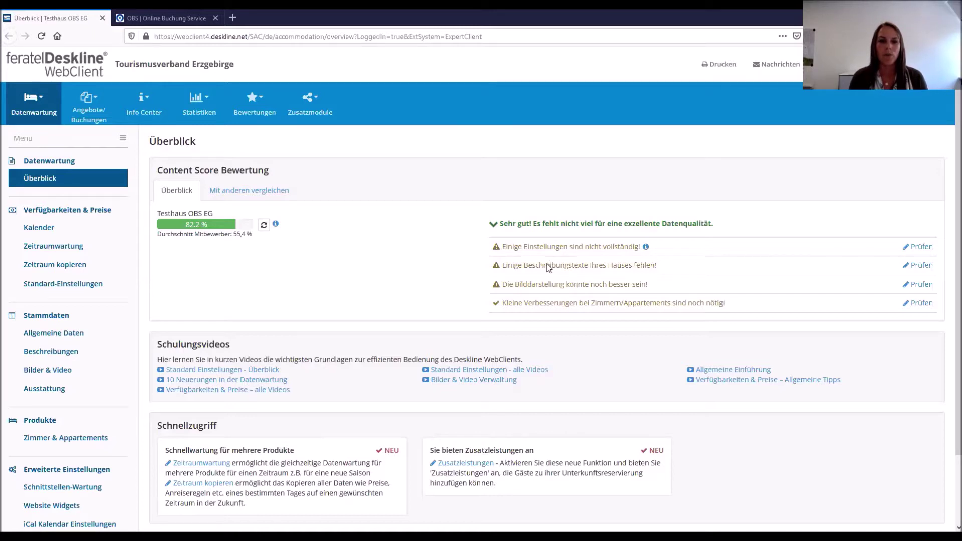
pyautogui.click(49, 228)
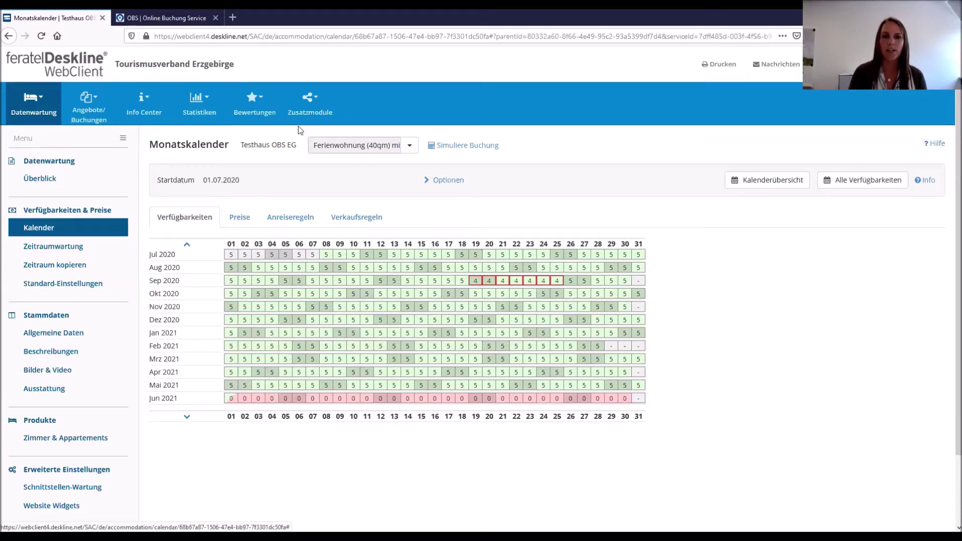
pyautogui.click(412, 146)
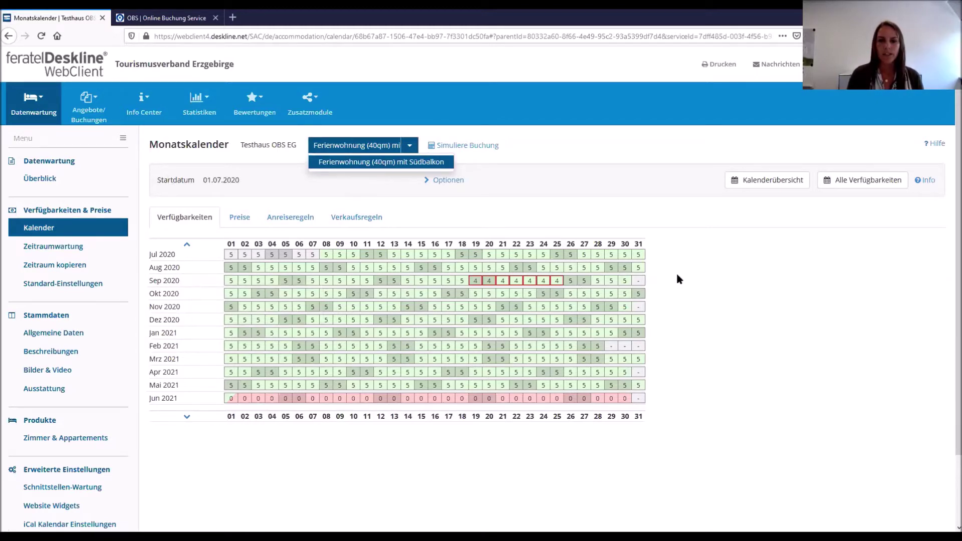
pyautogui.scroll(-1, 414, 256)
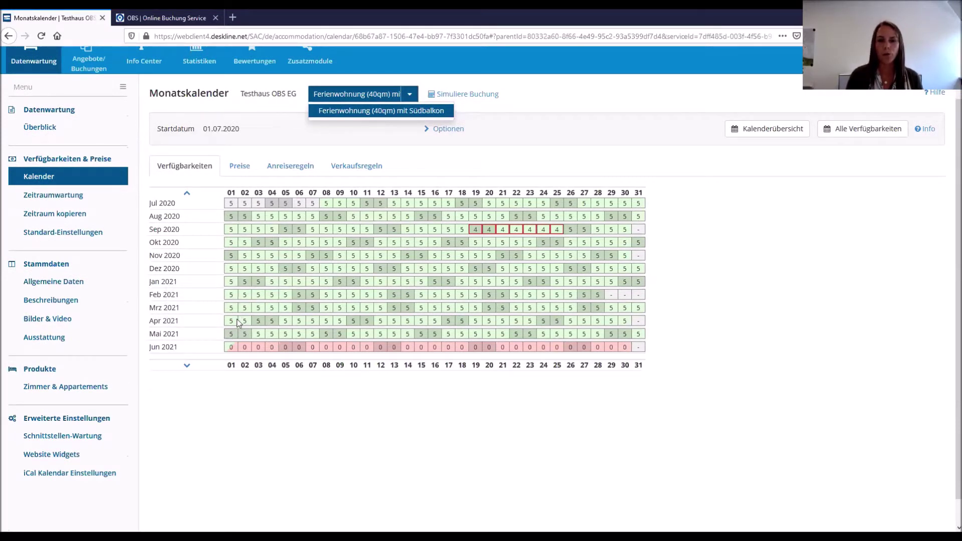
pyautogui.moveTo(238, 320)
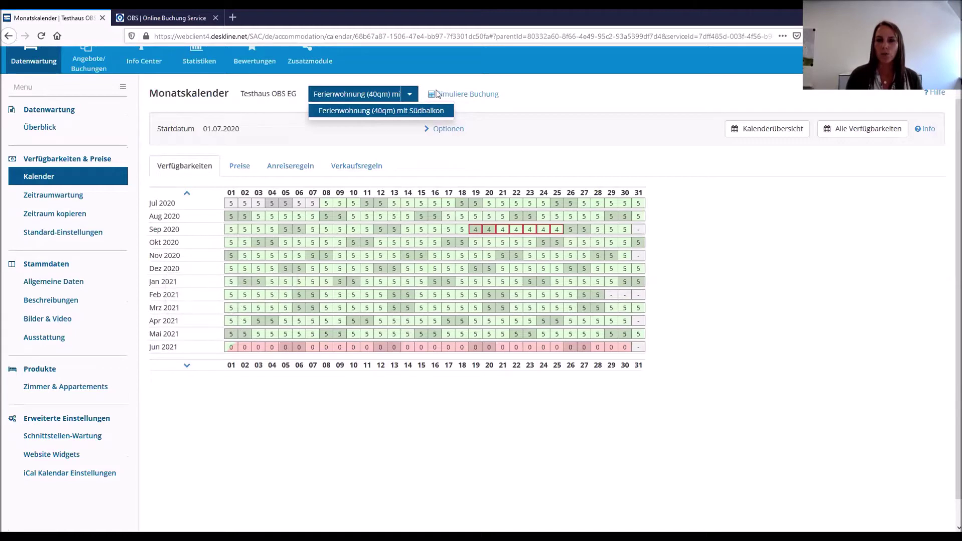
pyautogui.click(675, 209)
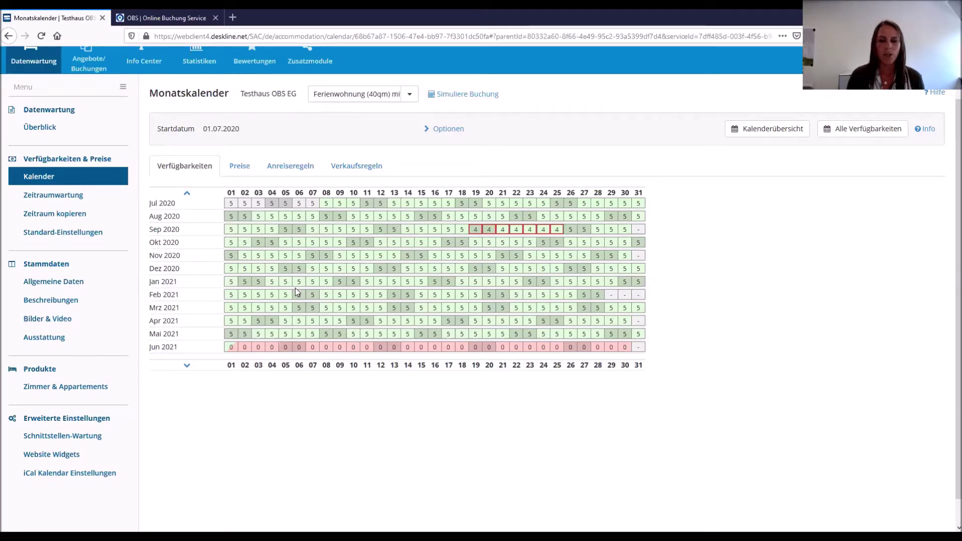
# - Reduce the apartment's availability by 1 unit for 10.08.2020 to 15.08.2020 and save the change
pyautogui.moveTo(294, 279)
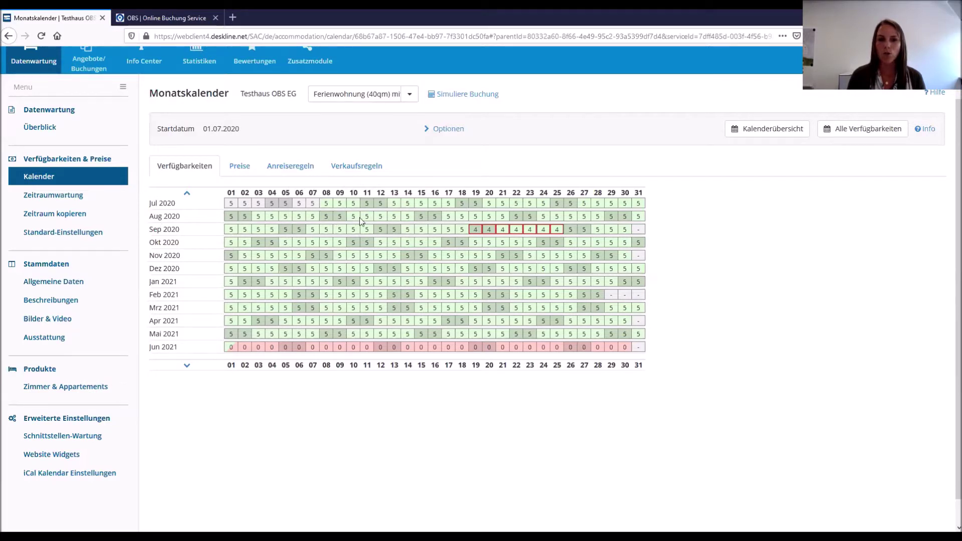
pyautogui.moveTo(359, 221)
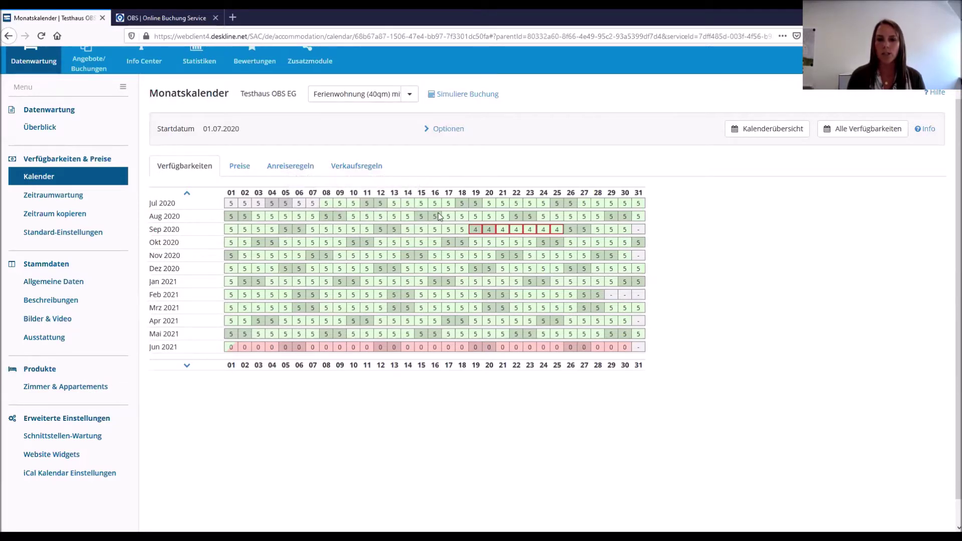
pyautogui.moveTo(354, 217); pyautogui.dragTo(420, 221)
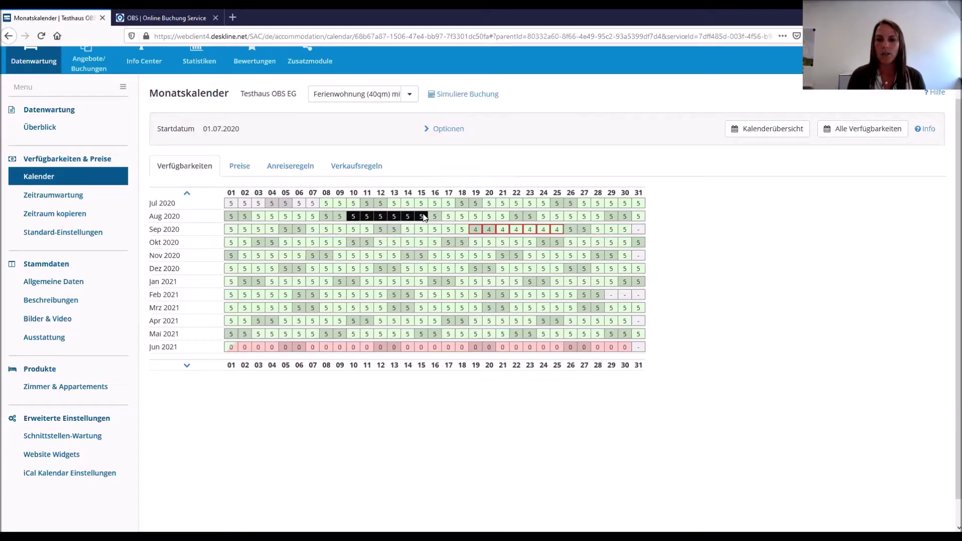
pyautogui.moveTo(423, 217); pyautogui.dragTo(422, 214)
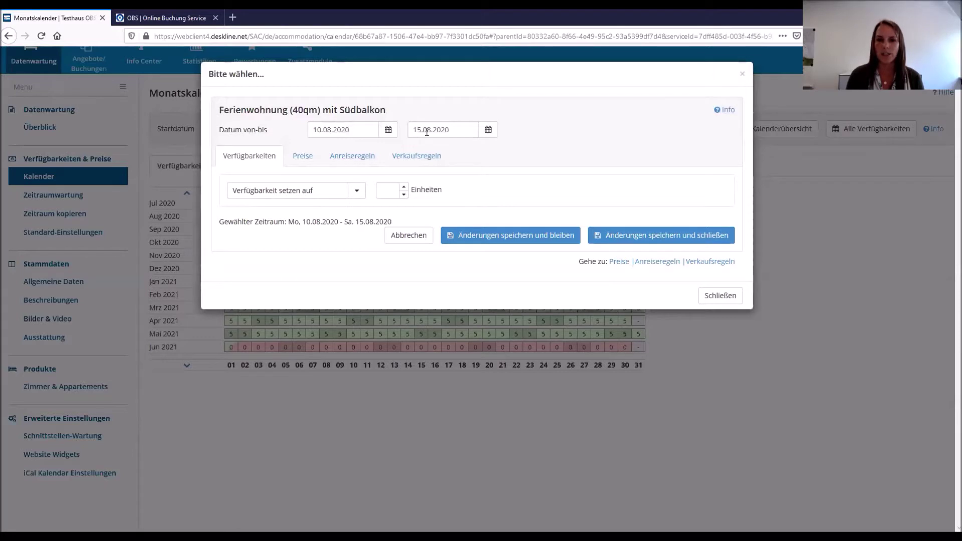
pyautogui.click(358, 195)
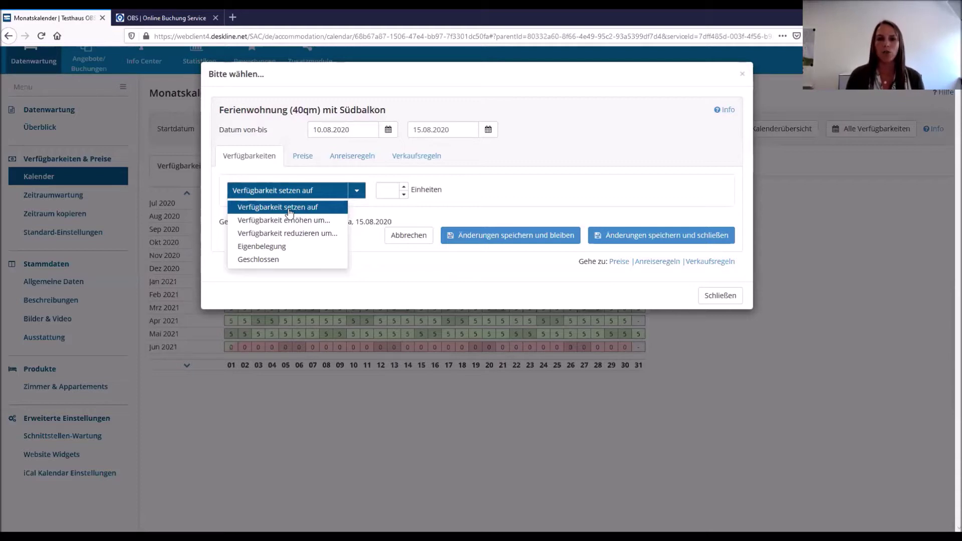
pyautogui.click(295, 234)
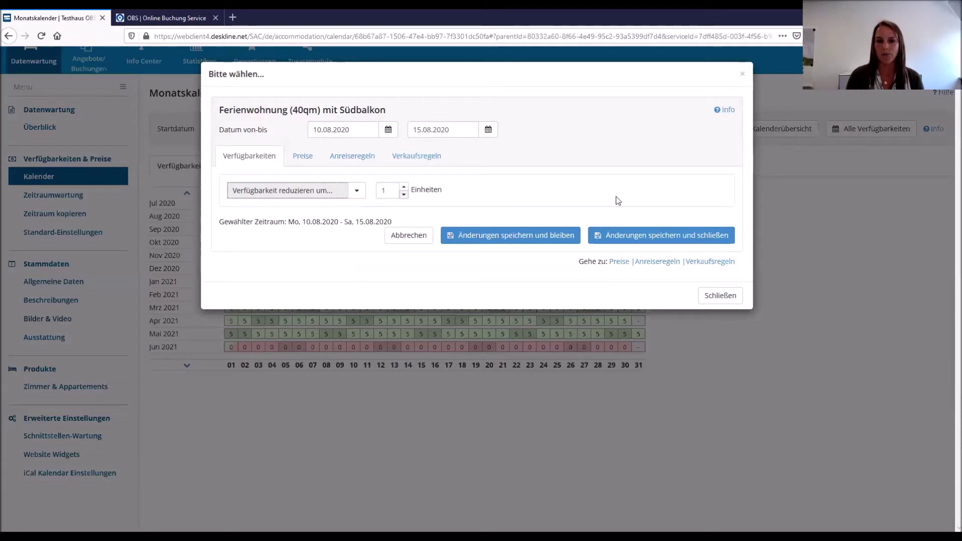
pyautogui.click(667, 236)
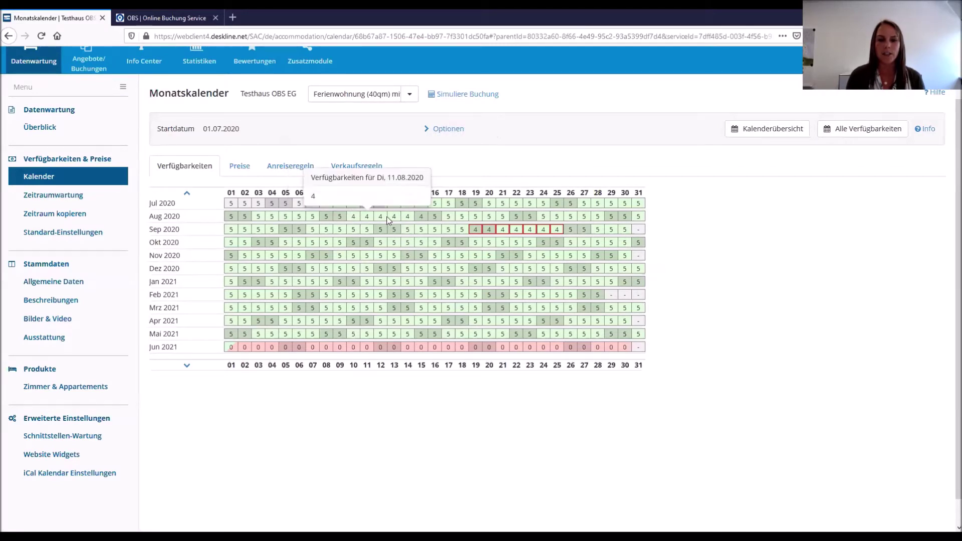
# - Set the apartment to Geschlossen for 09.11.2020 to 30.11.2020 and save the change
pyautogui.moveTo(419, 218)
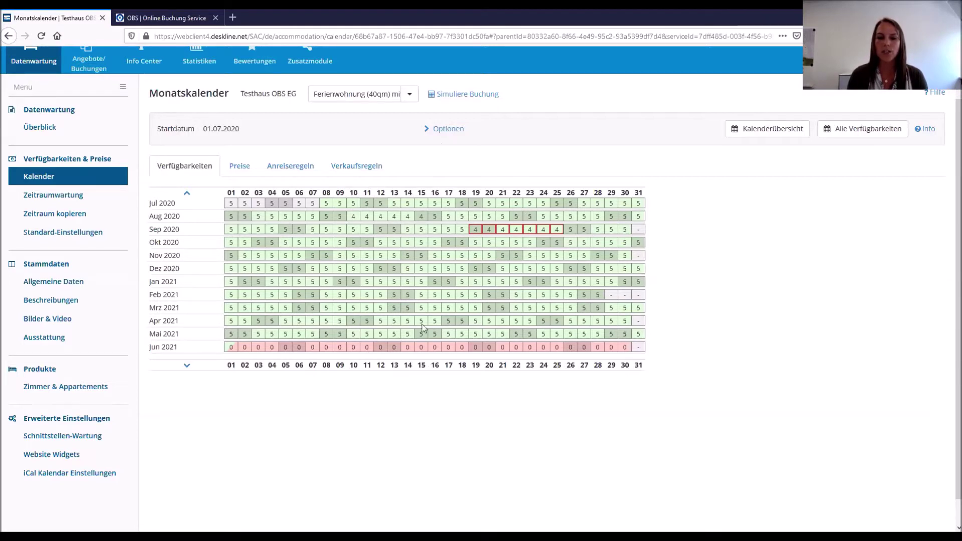
pyautogui.moveTo(440, 350)
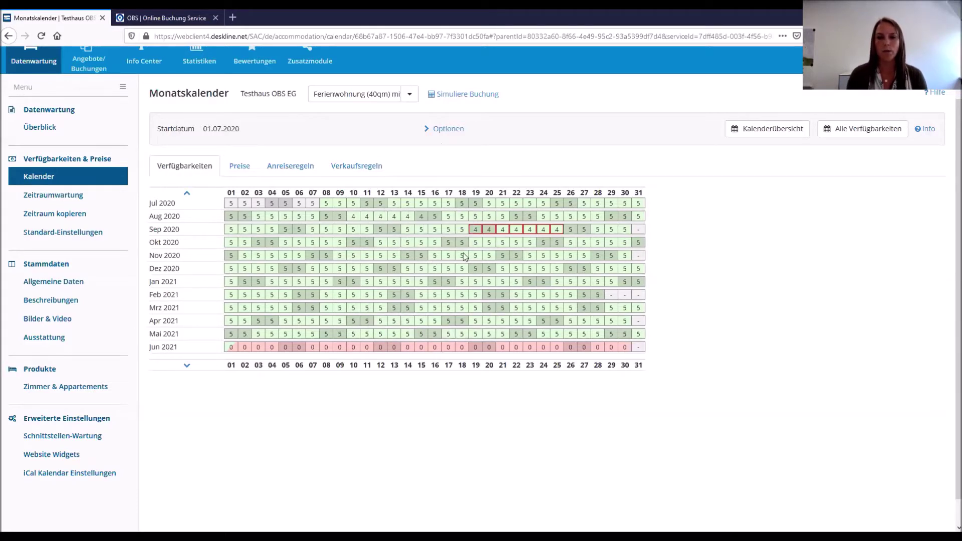
pyautogui.moveTo(237, 258)
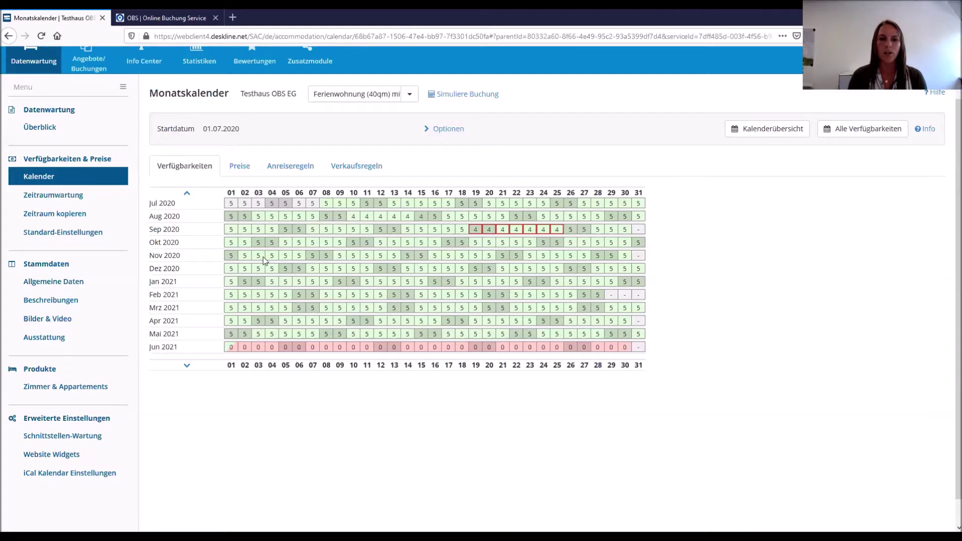
pyautogui.moveTo(339, 256); pyautogui.dragTo(626, 255)
pyautogui.click(355, 198)
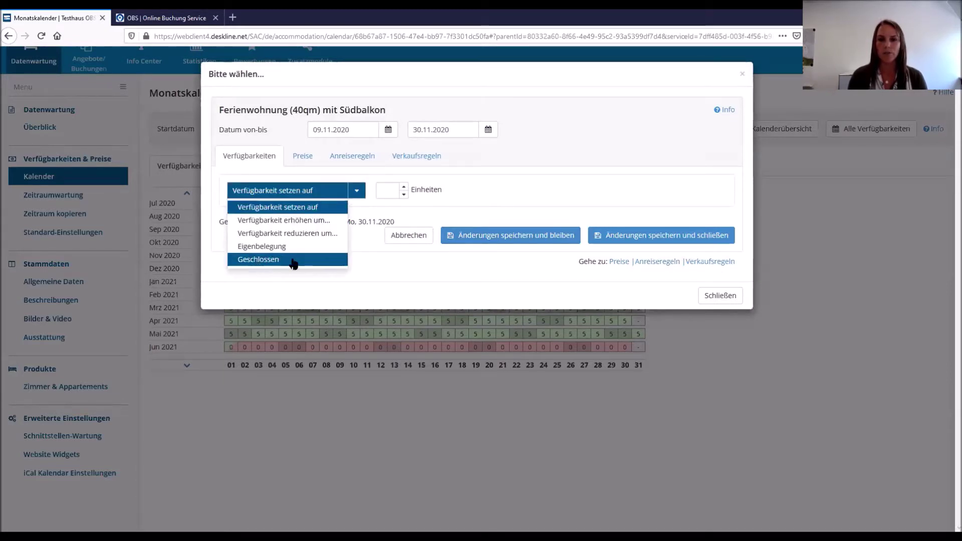
pyautogui.click(292, 261)
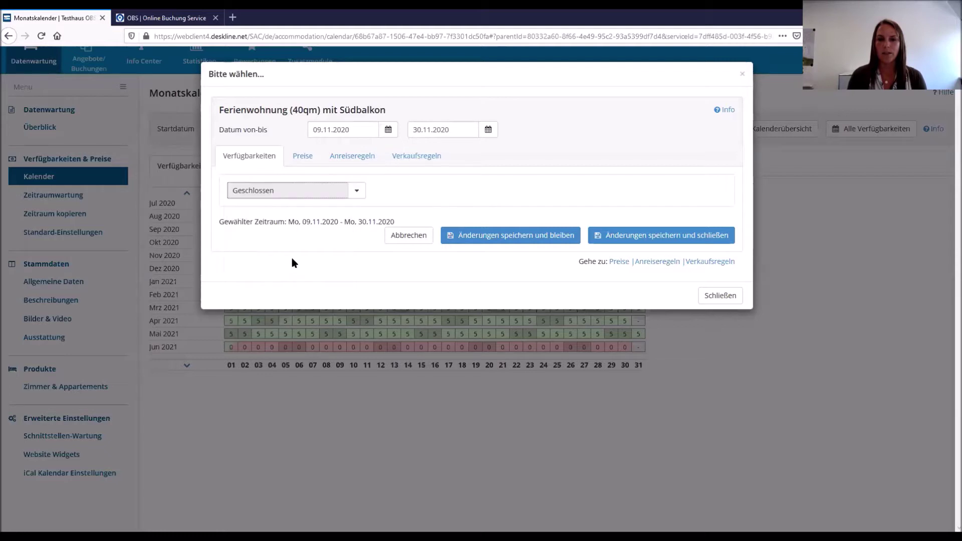
pyautogui.click(620, 237)
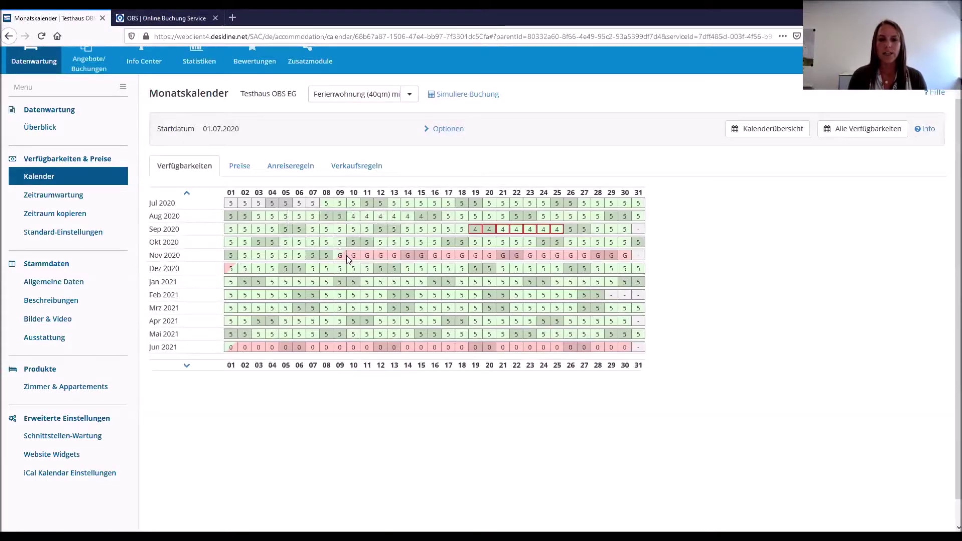
# - Increase the apartment's availability by 1 unit for 10.08.2020 to 15.08.2020 and save the change
pyautogui.moveTo(349, 258)
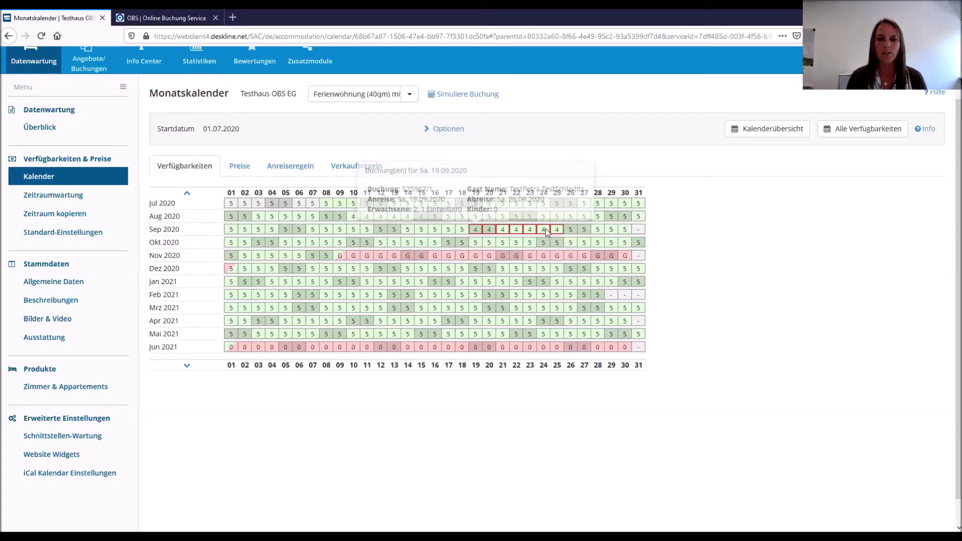
pyautogui.moveTo(557, 233)
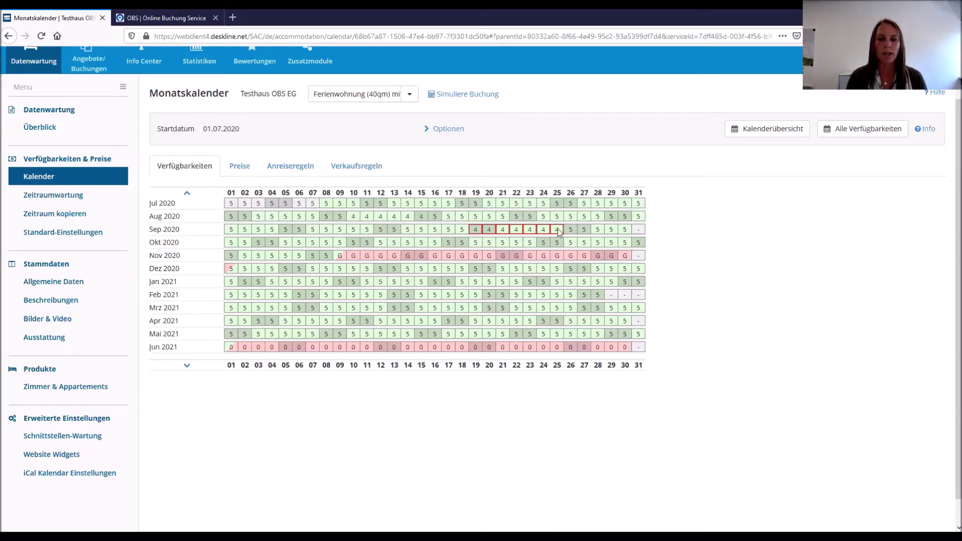
pyautogui.moveTo(510, 234)
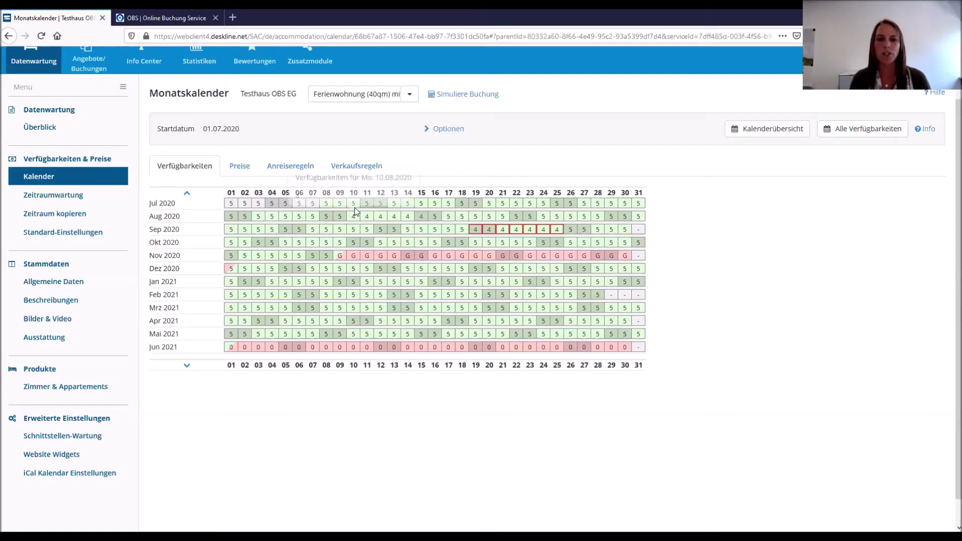
pyautogui.moveTo(355, 220)
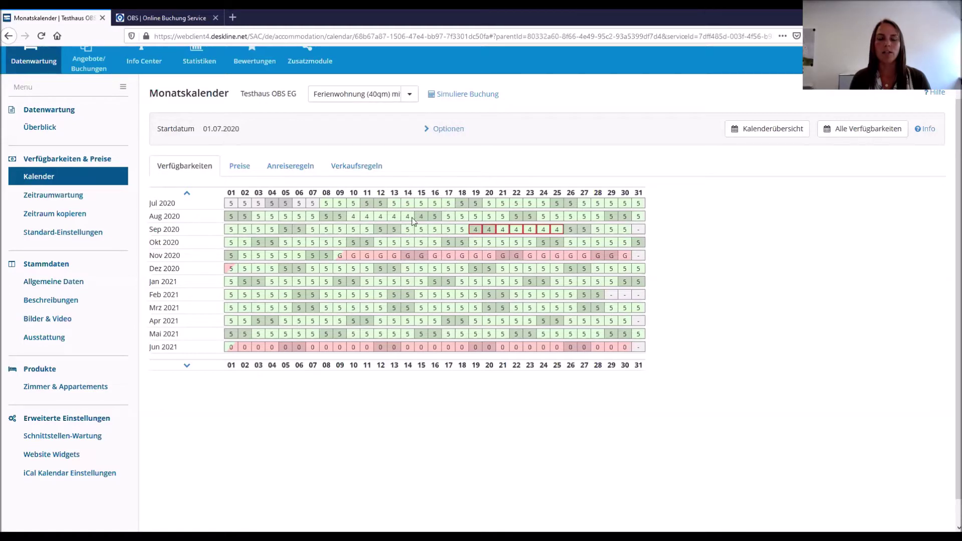
pyautogui.moveTo(413, 219)
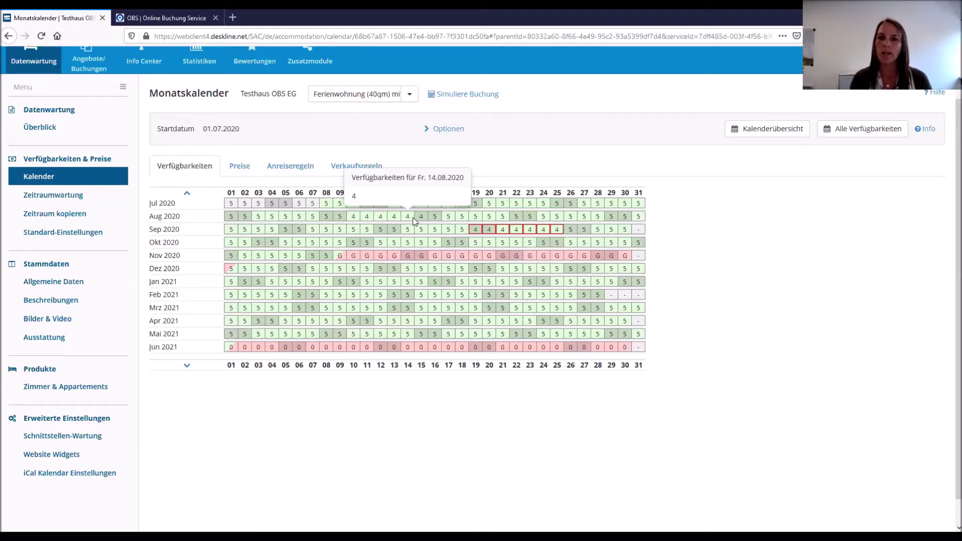
pyautogui.click(360, 219)
pyautogui.moveTo(362, 221); pyautogui.dragTo(420, 218)
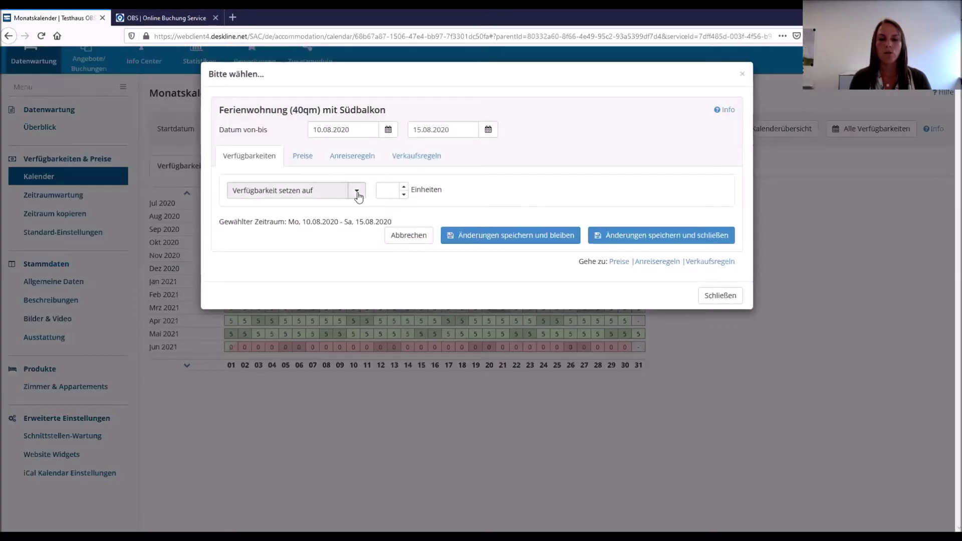
pyautogui.click(403, 187)
pyautogui.click(404, 187)
pyautogui.click(404, 188)
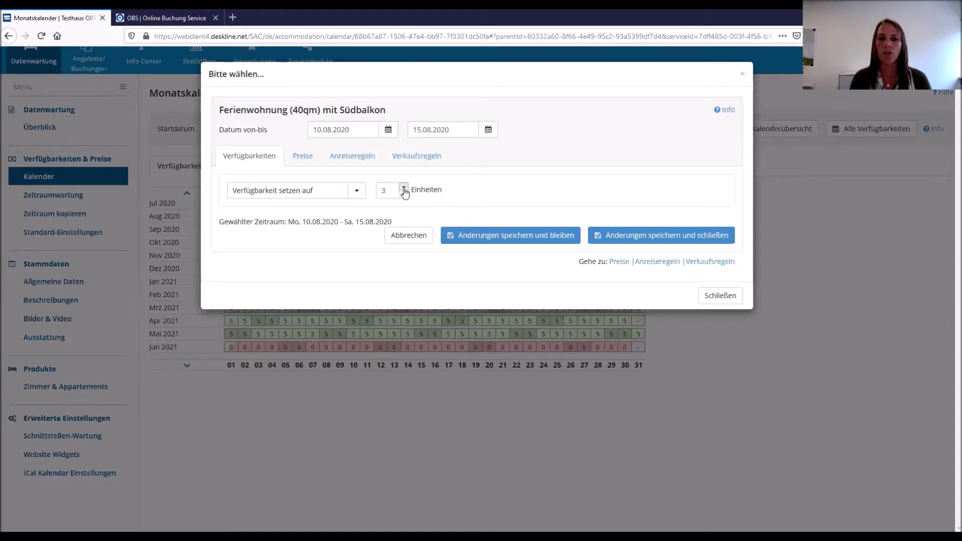
pyautogui.click(404, 189)
pyautogui.click(358, 193)
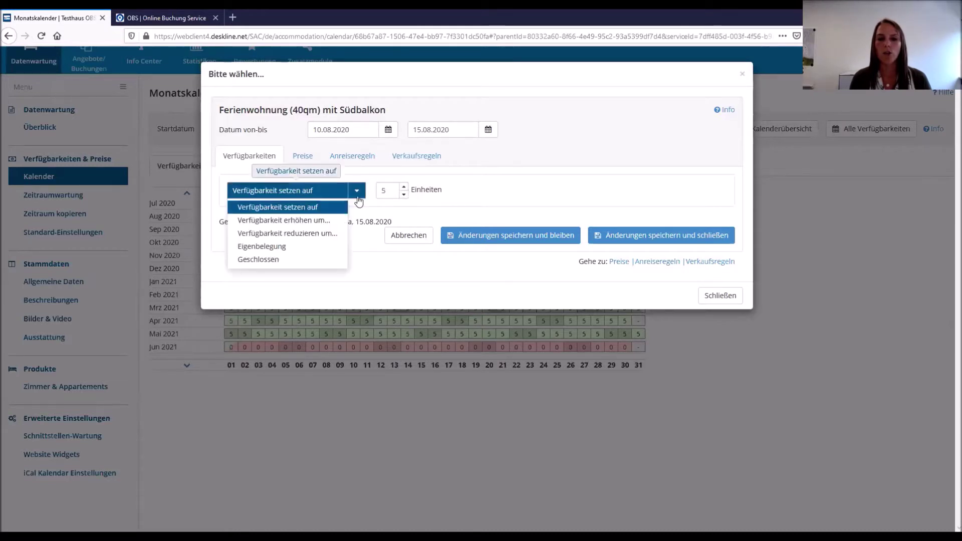
pyautogui.click(343, 221)
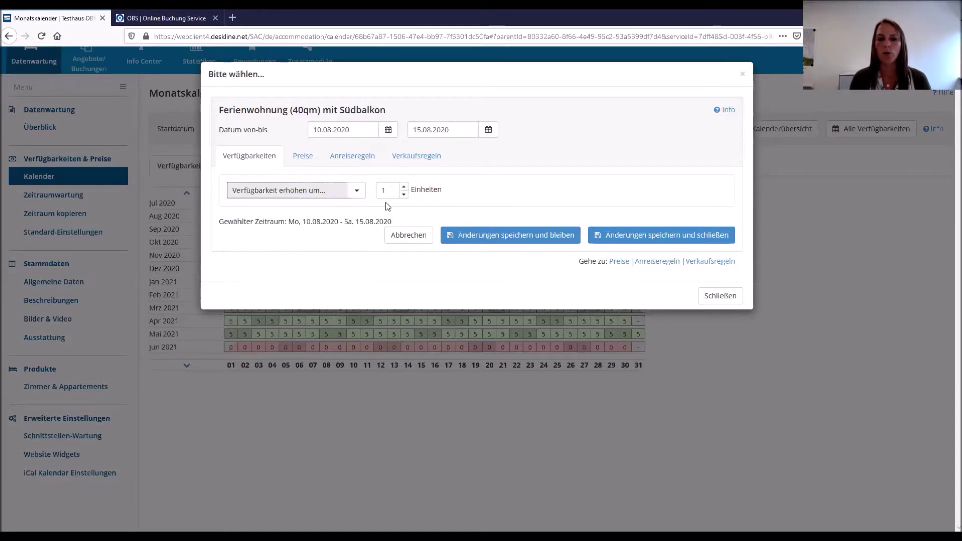
pyautogui.click(663, 242)
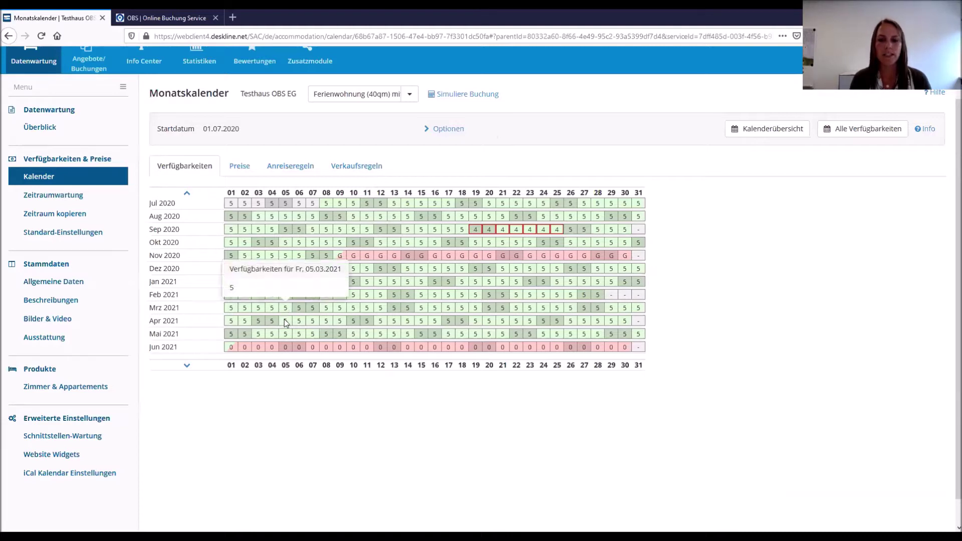
# - Set the apartment's availability to 5 units for 01.06.2021 to 31.05.2022 and save the change
pyautogui.moveTo(301, 326)
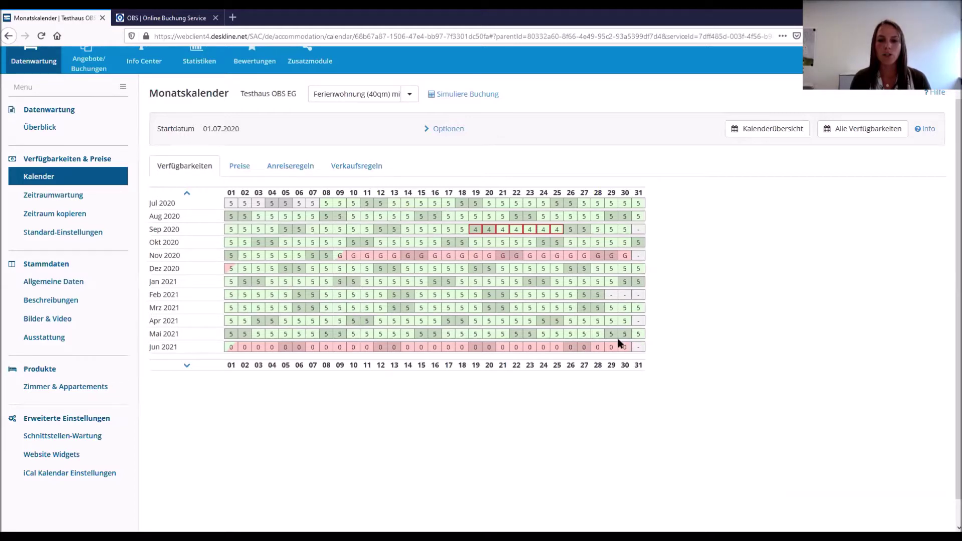
pyautogui.moveTo(646, 339)
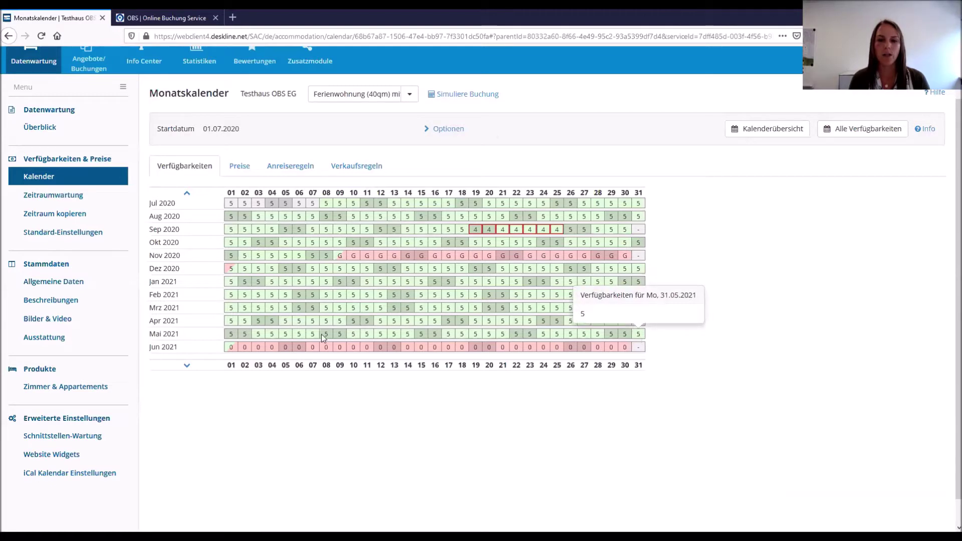
pyautogui.click(186, 369)
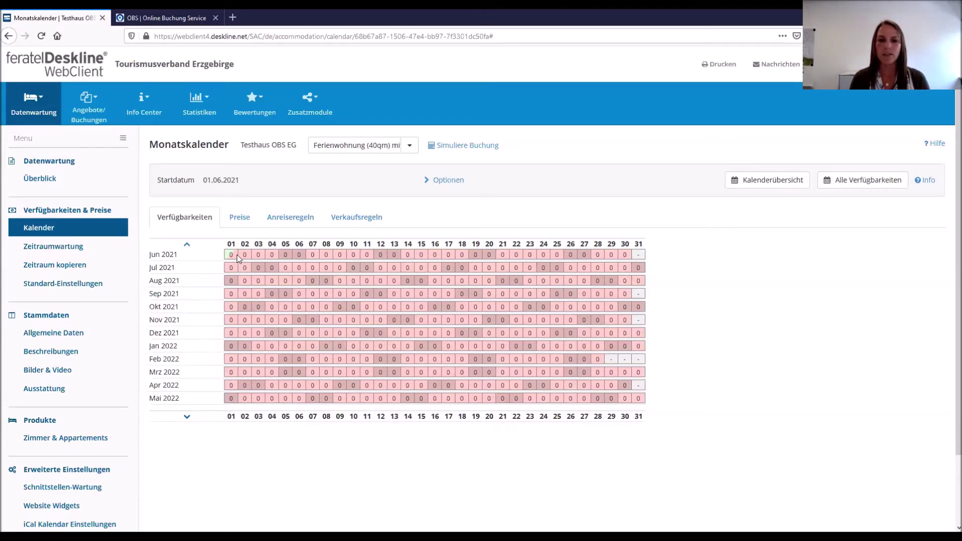
pyautogui.moveTo(236, 258)
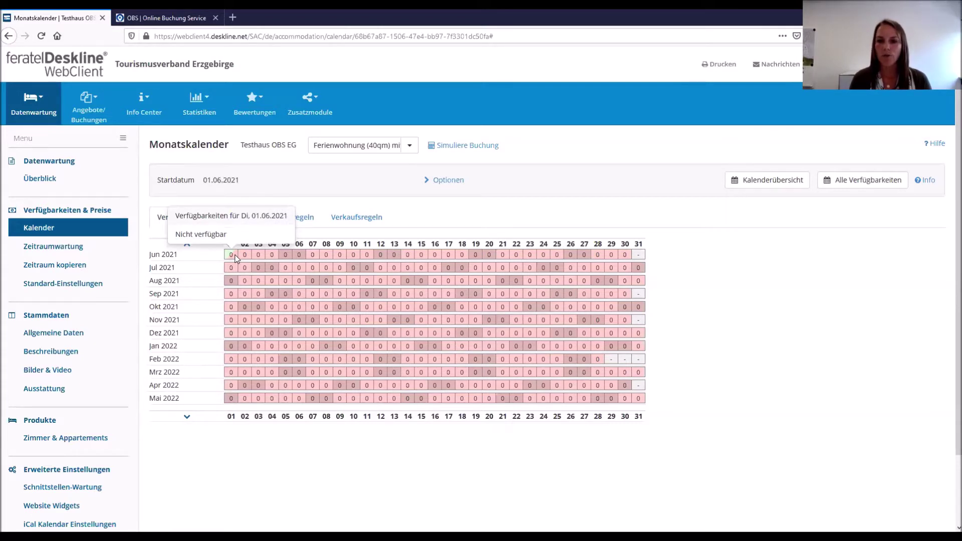
pyautogui.moveTo(236, 258); pyautogui.dragTo(635, 400)
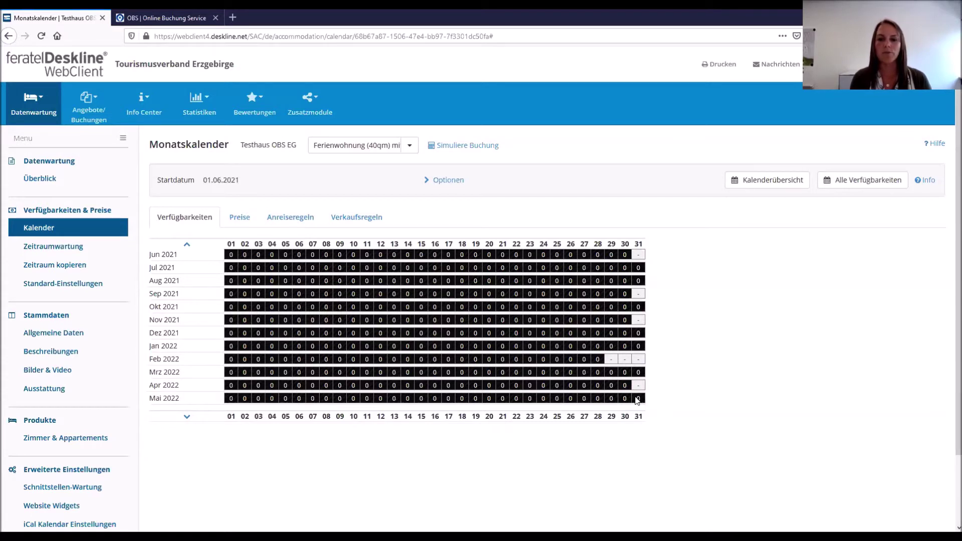
pyautogui.moveTo(639, 399); pyautogui.dragTo(639, 400)
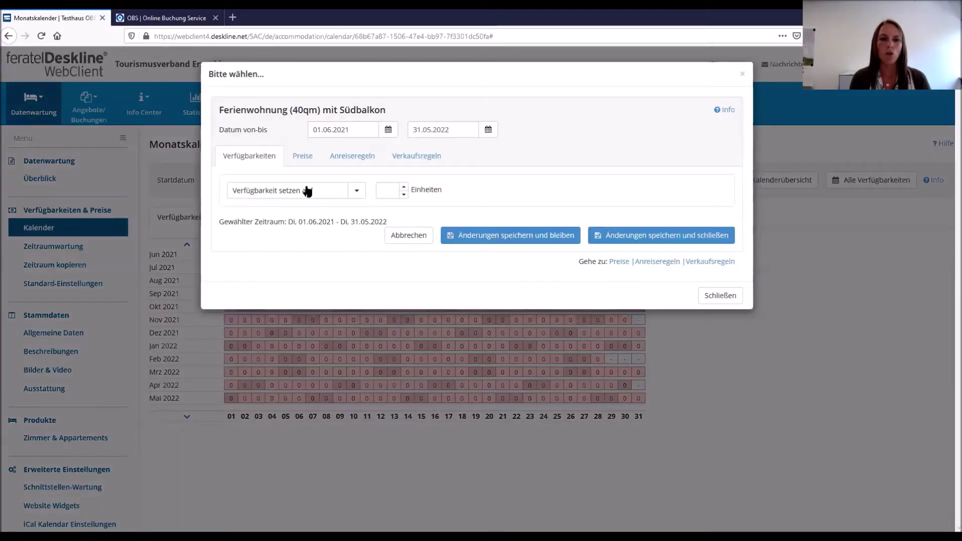
pyautogui.click(392, 193)
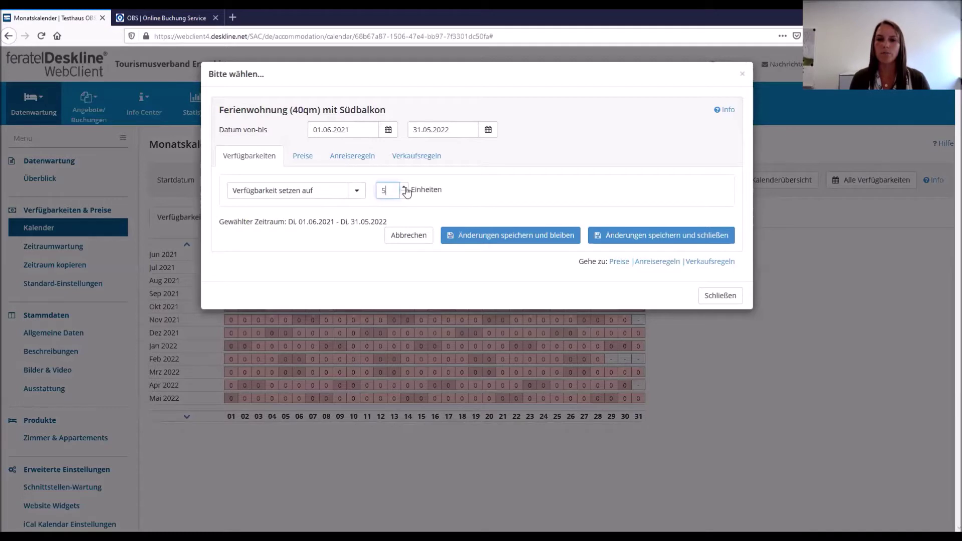
pyautogui.click(634, 240)
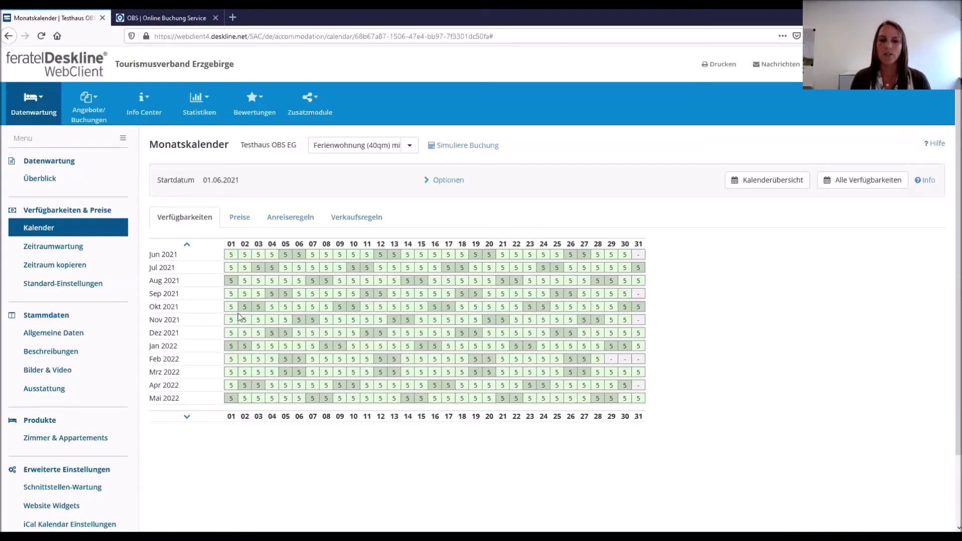
# - Review the apartment's availability across the calendar months from July 2020 to May 2022
pyautogui.click(186, 245)
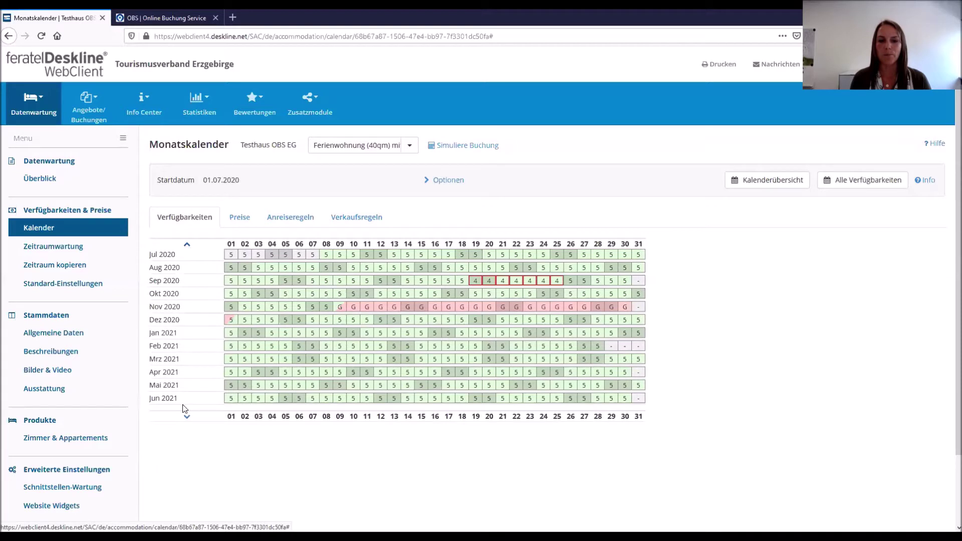
pyautogui.click(187, 417)
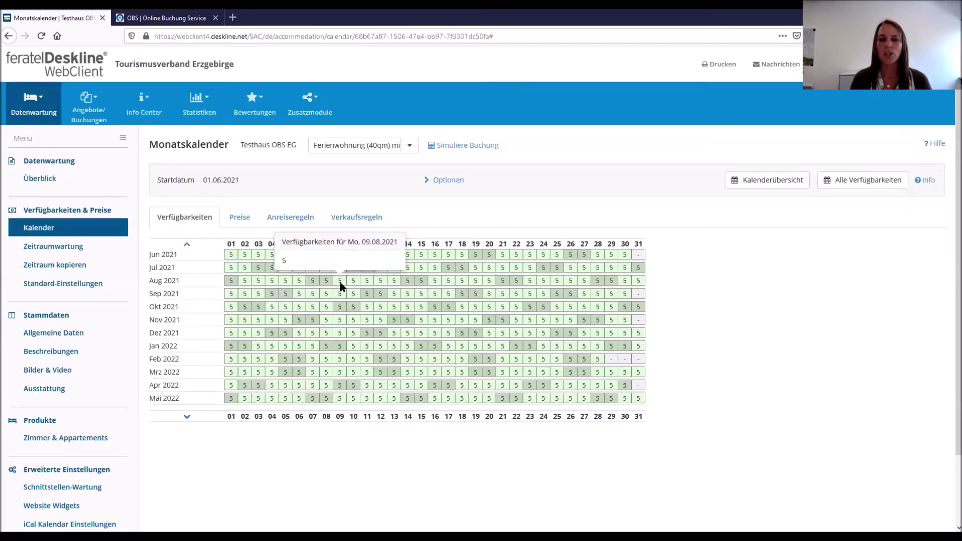
pyautogui.moveTo(418, 284)
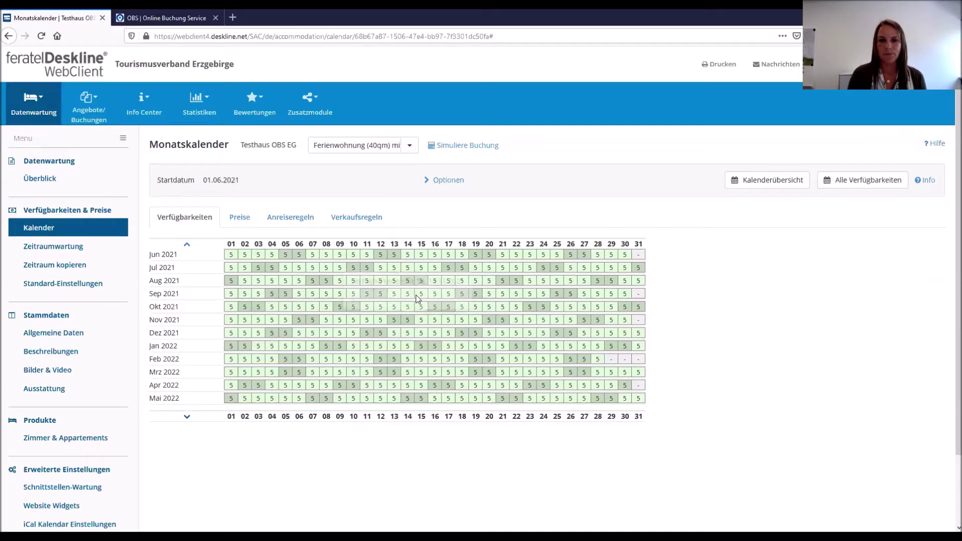
# - Examine the apartment's prices per occupancy across the calendar months from June 2021 to March 2024
pyautogui.click(246, 223)
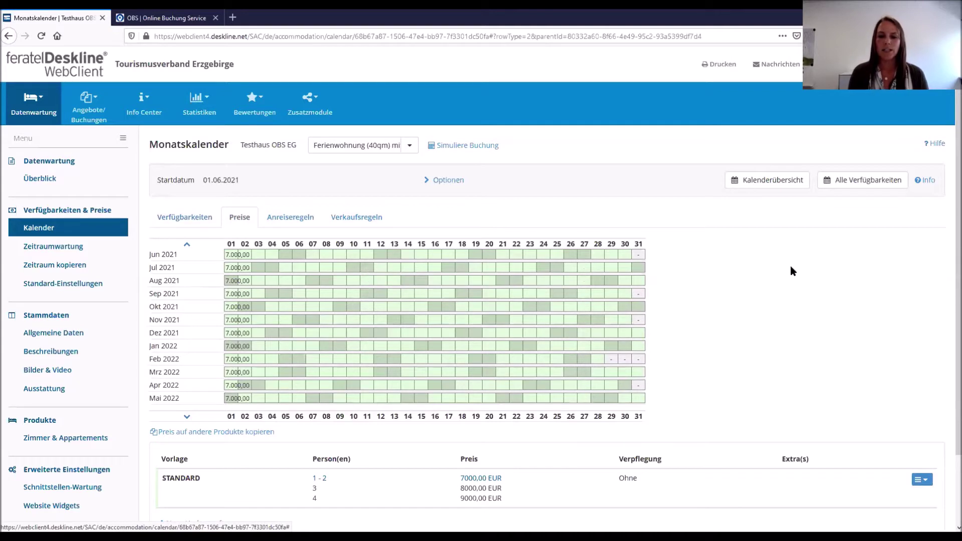
pyautogui.scroll(-1, 786, 274)
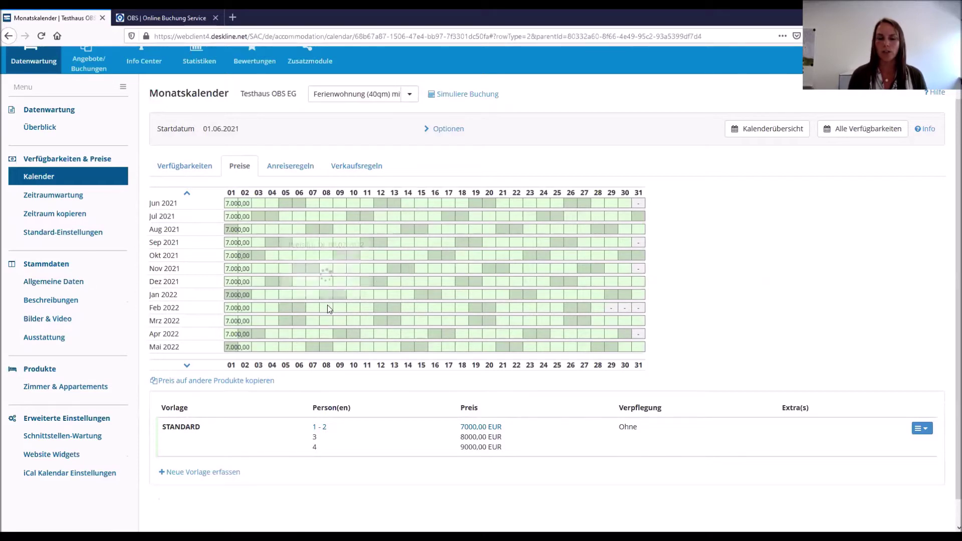
pyautogui.moveTo(327, 305)
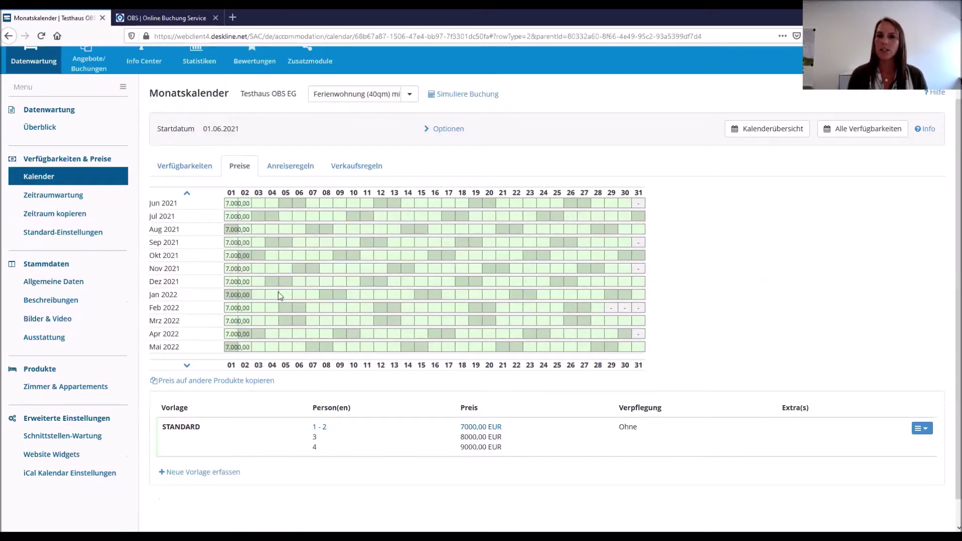
pyautogui.moveTo(279, 296)
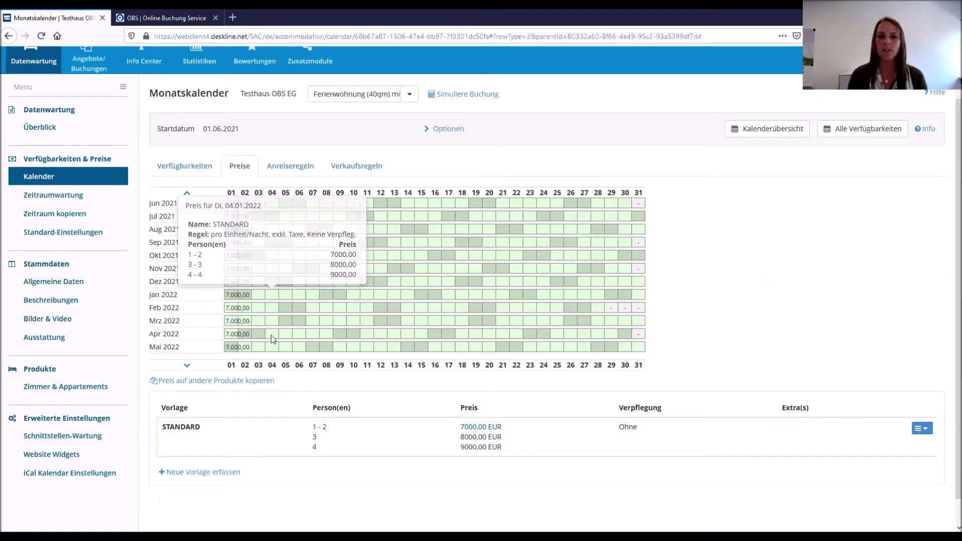
pyautogui.click(187, 366)
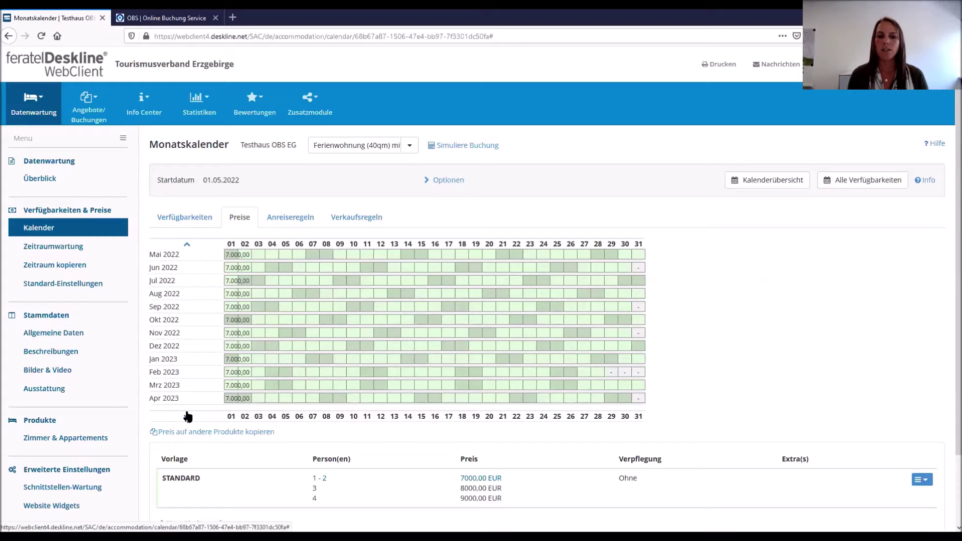
pyautogui.click(187, 416)
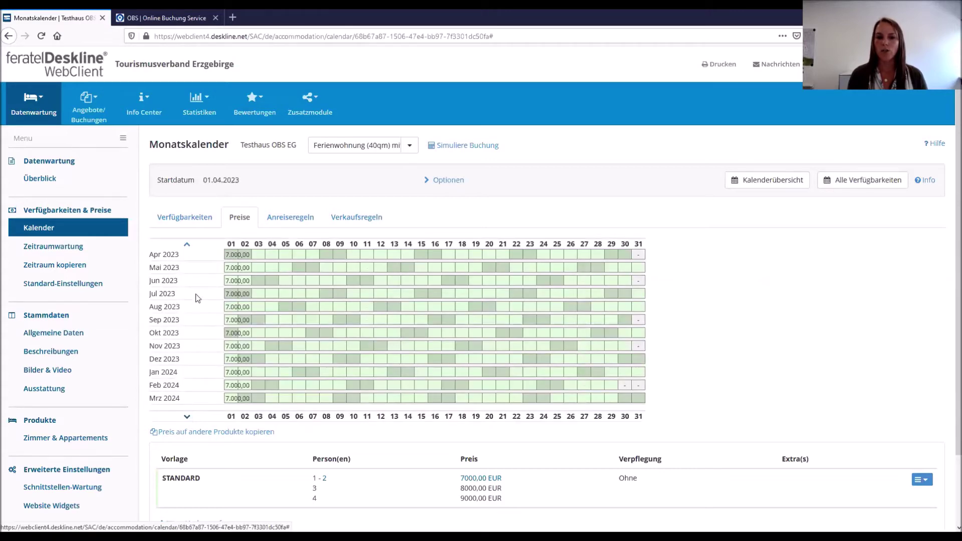
pyautogui.click(189, 245)
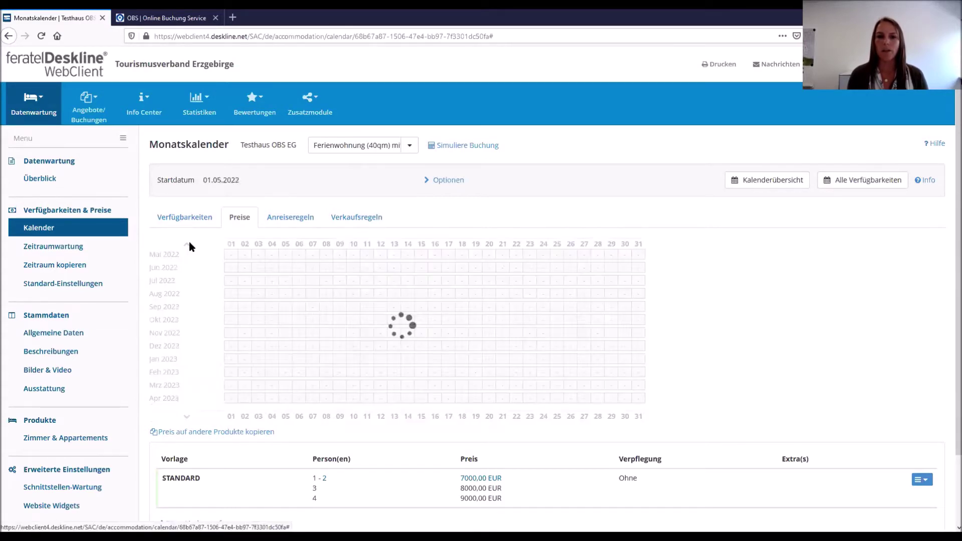
pyautogui.click(188, 245)
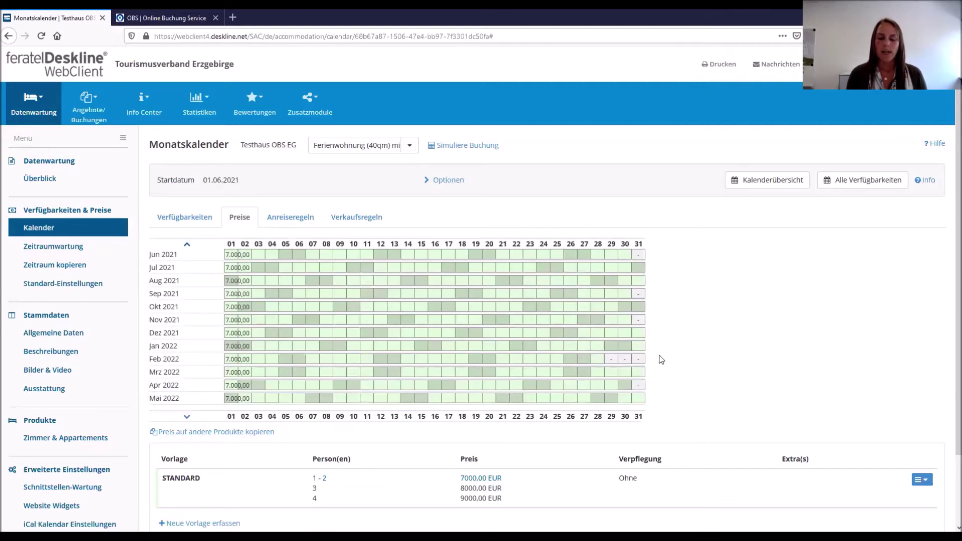
# - Try splitting the STANDARD template's base price by occupancy, with 8000 for 2 persons, and close the price details without saving
pyautogui.scroll(-1, 672, 349)
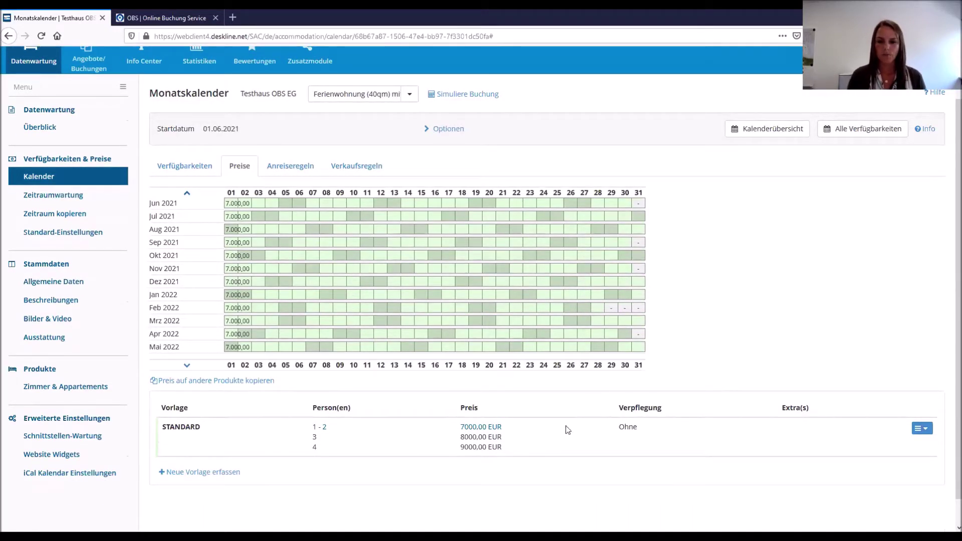
pyautogui.click(925, 435)
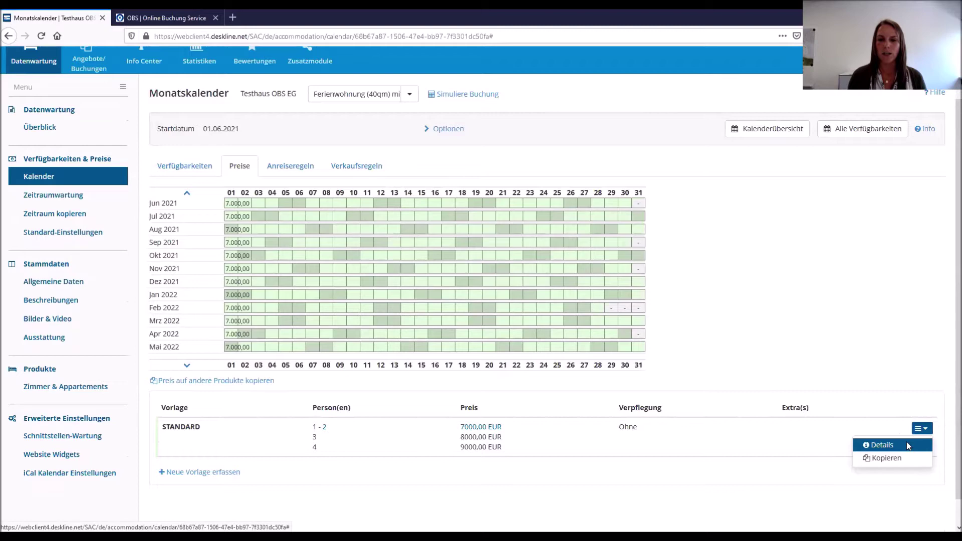
pyautogui.click(908, 445)
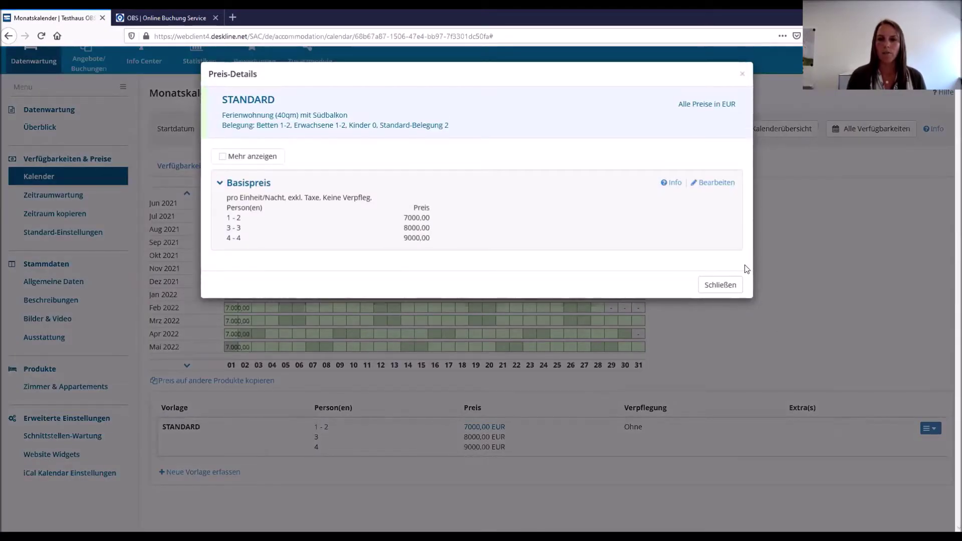
pyautogui.click(706, 186)
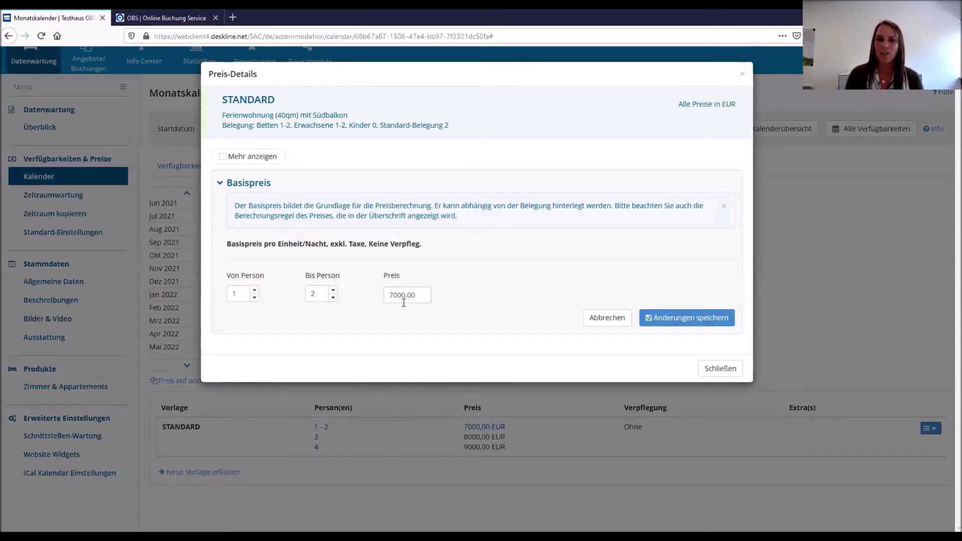
pyautogui.click(333, 297)
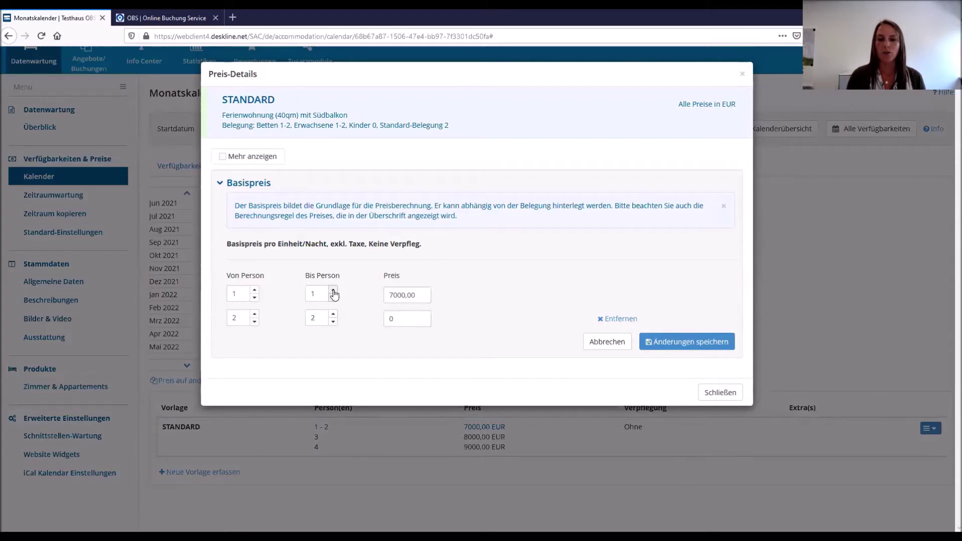
pyautogui.click(393, 316)
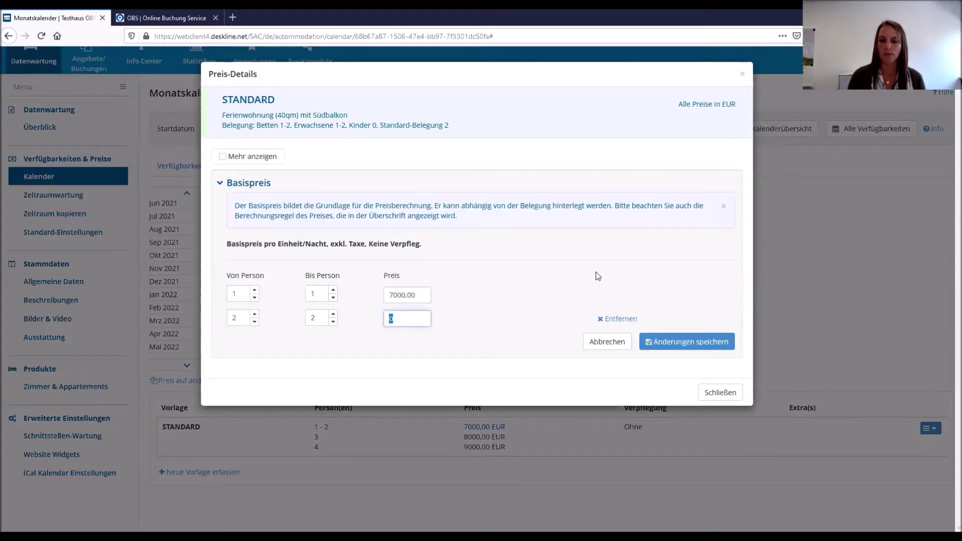
pyautogui.write('8000')
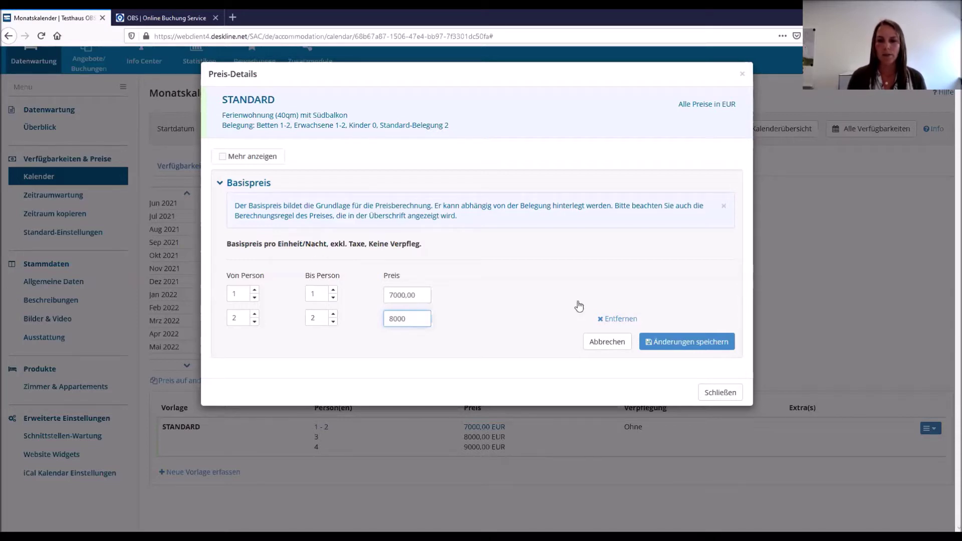
pyautogui.click(719, 392)
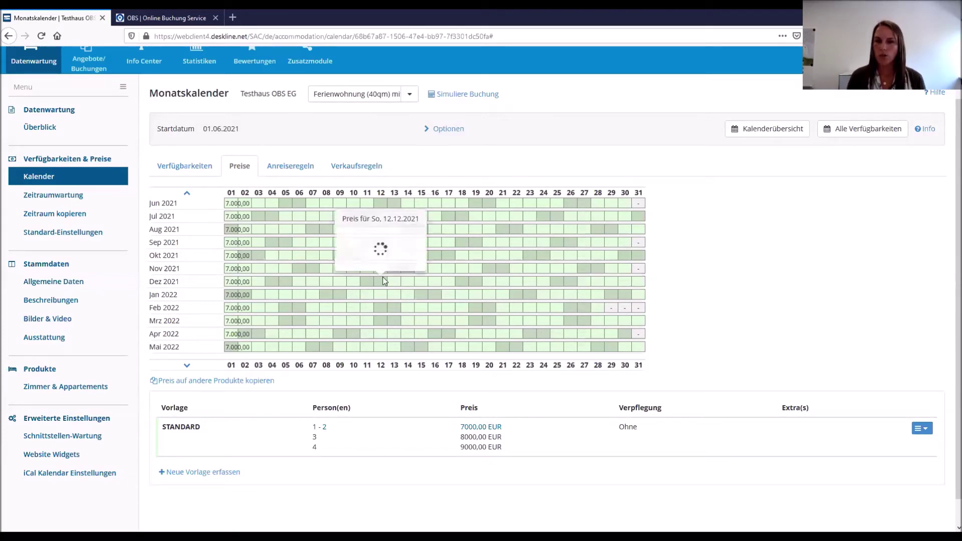
# - Create a new price template named Hauptsaison with a light red colour
pyautogui.moveTo(394, 233)
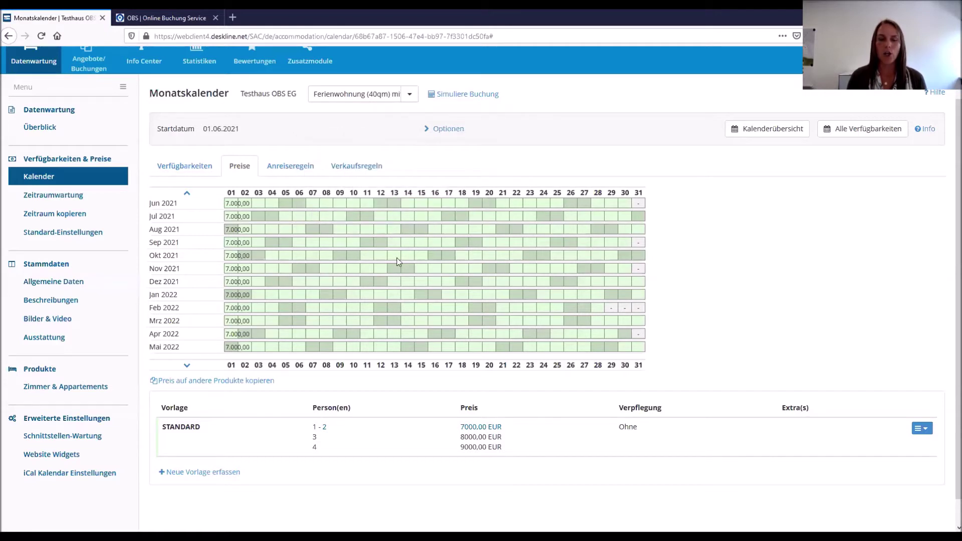
pyautogui.moveTo(397, 257)
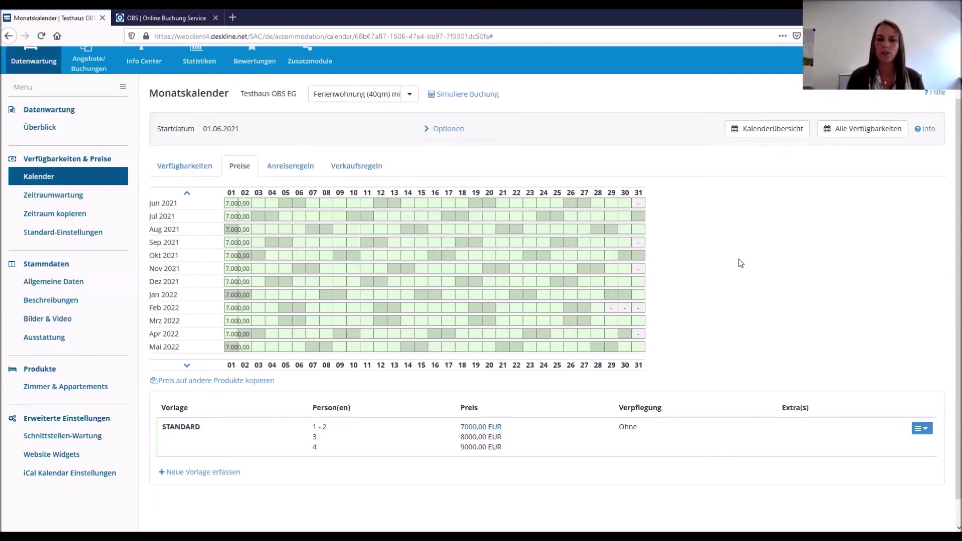
pyautogui.scroll(-1, 740, 258)
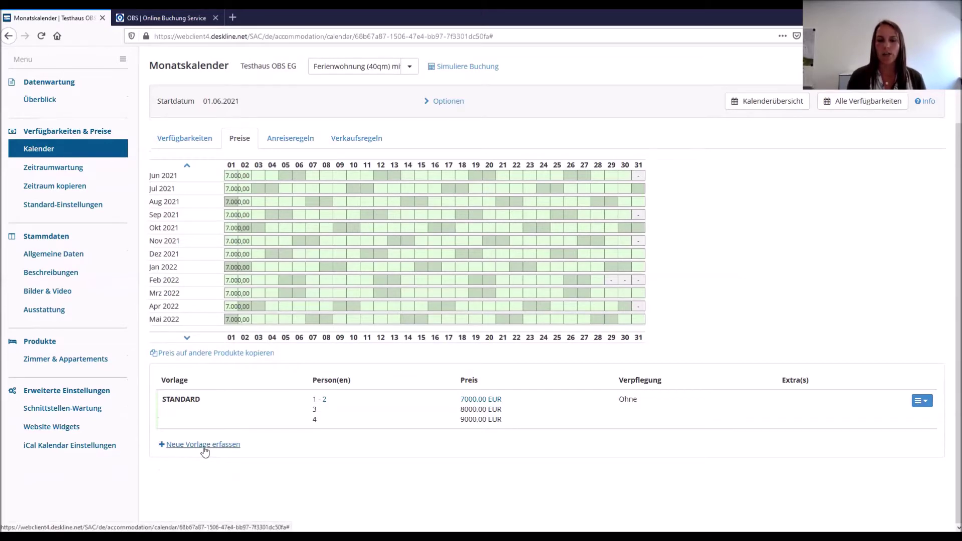
pyautogui.click(204, 445)
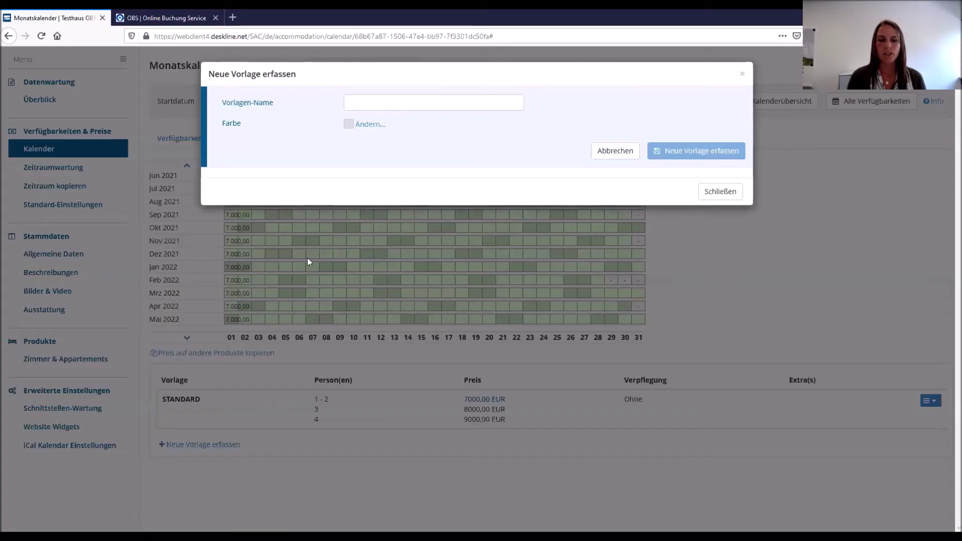
pyautogui.click(404, 98)
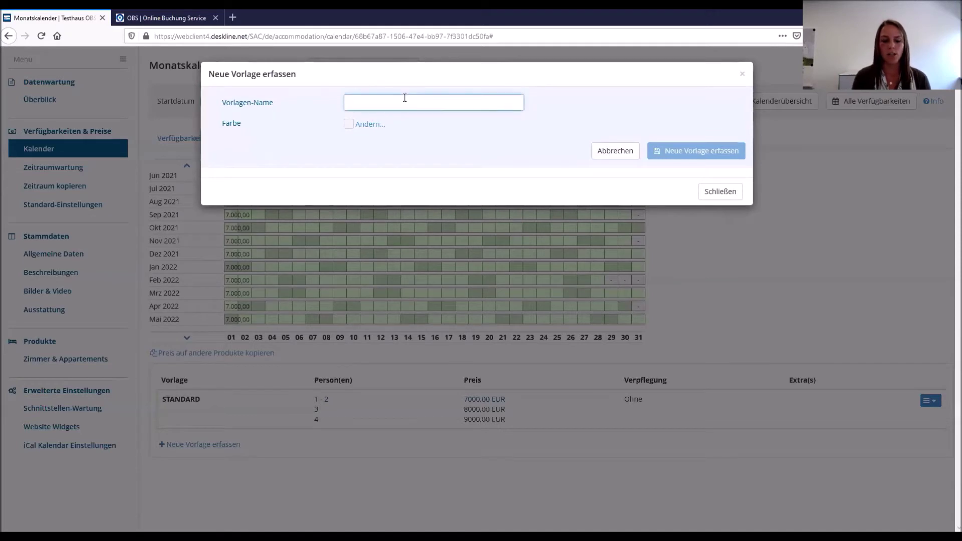
pyautogui.write('Hauptsaison')
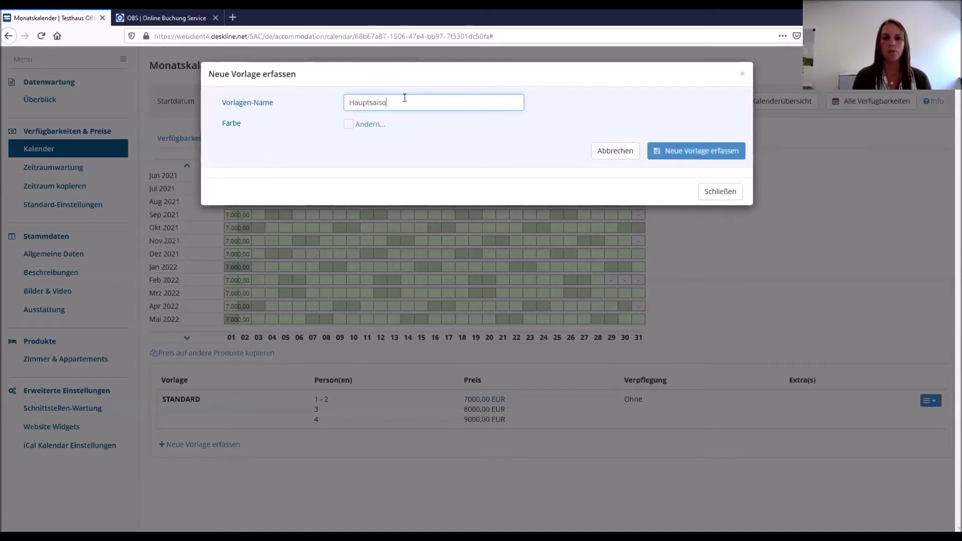
pyautogui.click(370, 125)
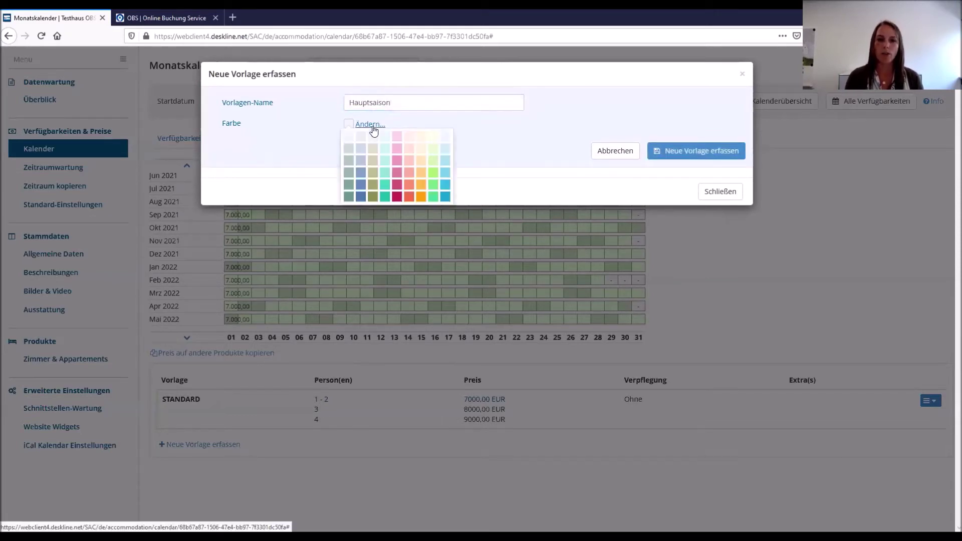
pyautogui.click(409, 160)
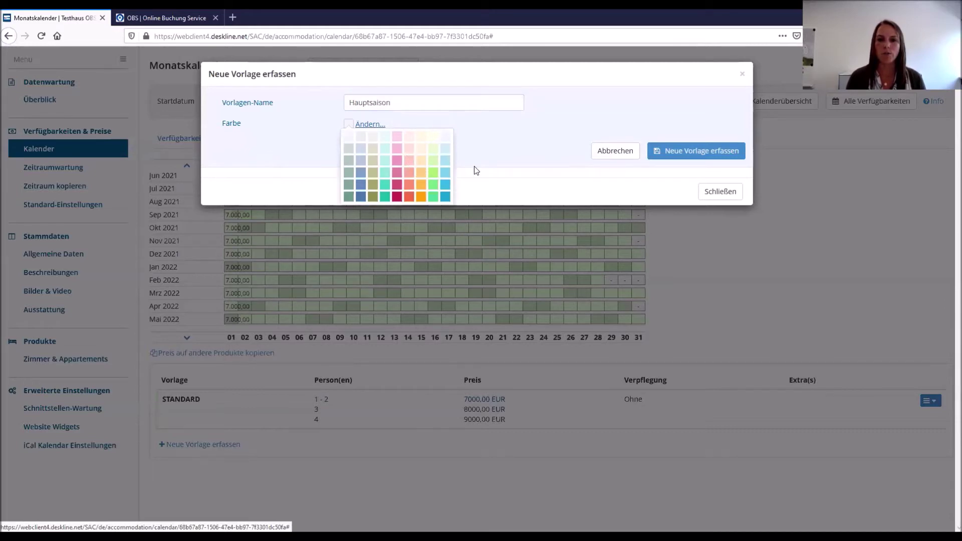
pyautogui.click(672, 151)
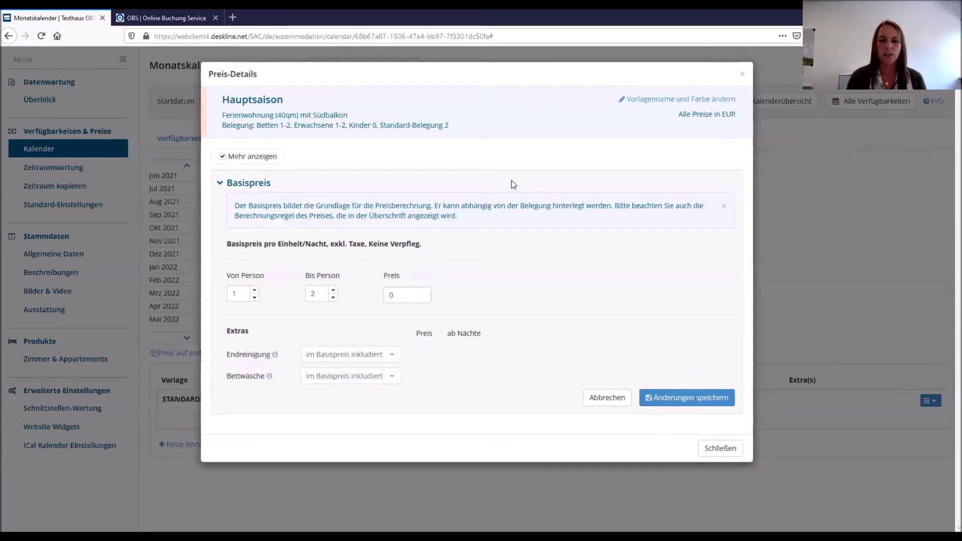
# - Set the Hauptsaison template's base price to 10000 EUR for 1 to 2 persons, save it and close the price details
pyautogui.click(399, 293)
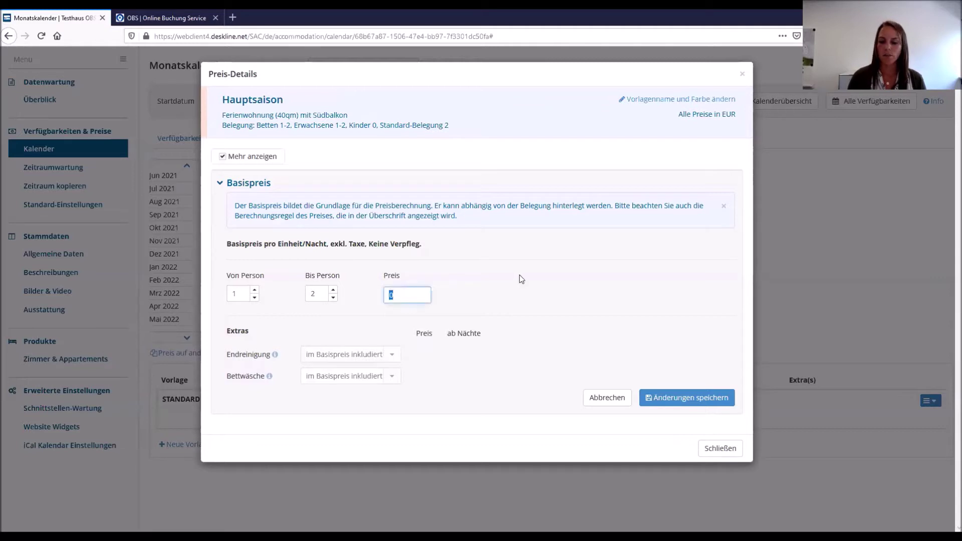
pyautogui.write('10000')
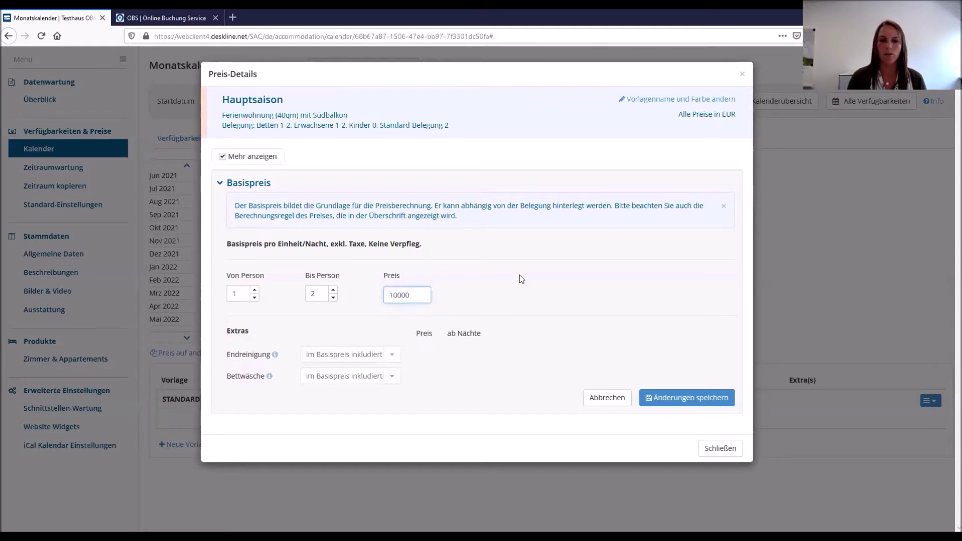
pyautogui.click(705, 404)
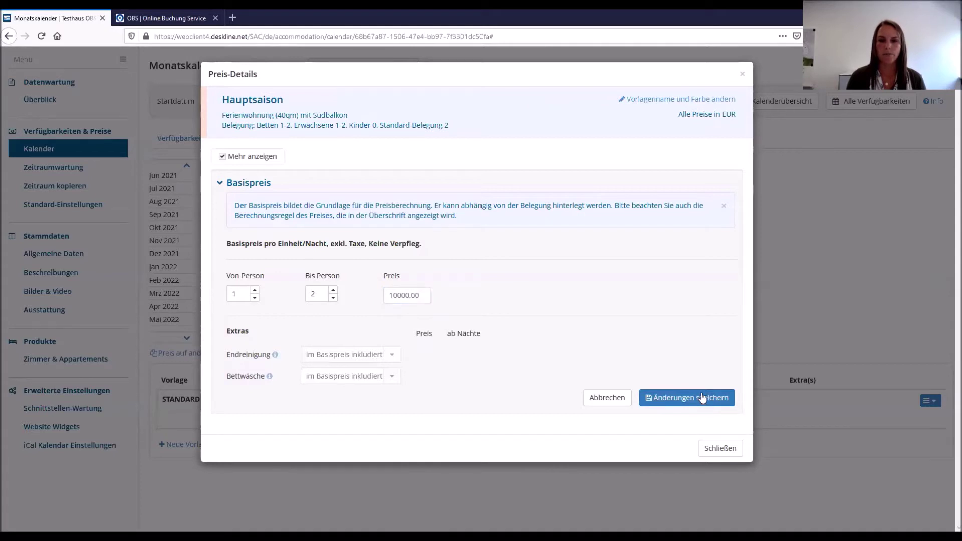
pyautogui.click(660, 404)
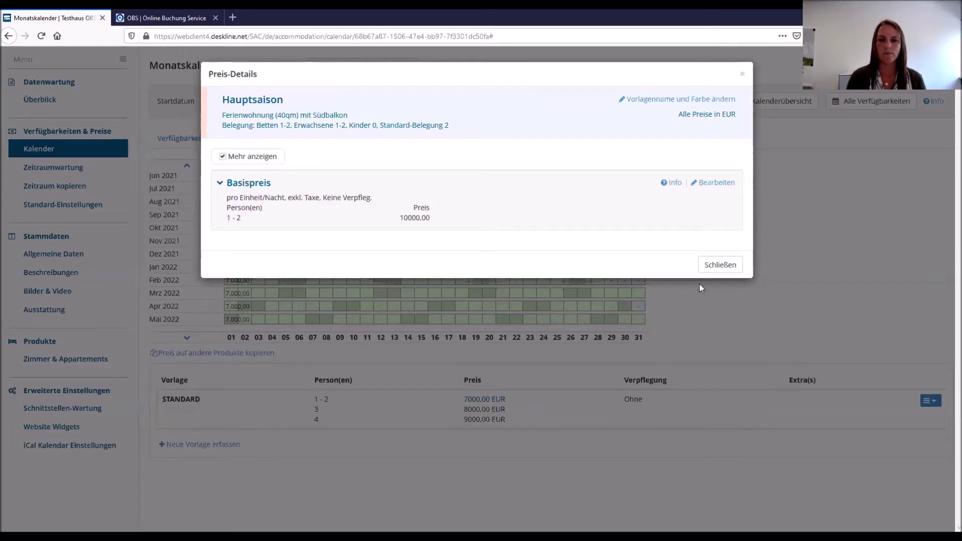
pyautogui.click(708, 263)
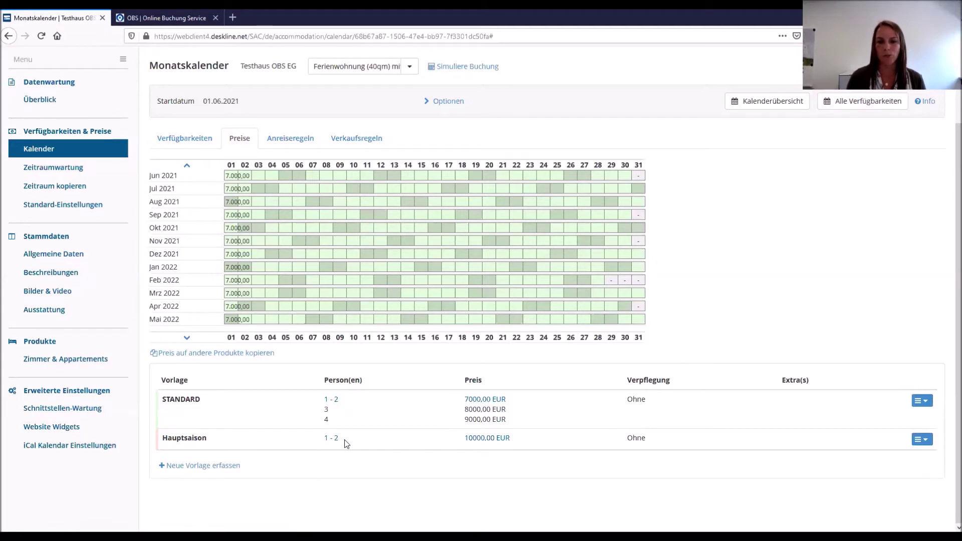
# - Assign the Hauptsaison price template to 01.08.2021 to 31.08.2021 and save the change
pyautogui.click(233, 193)
pyautogui.moveTo(233, 200); pyautogui.dragTo(635, 201)
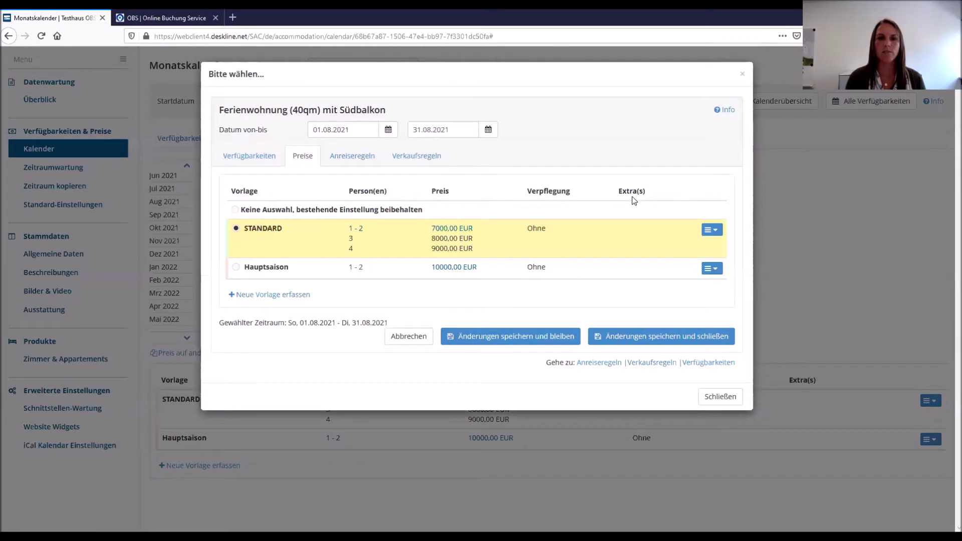
pyautogui.click(269, 268)
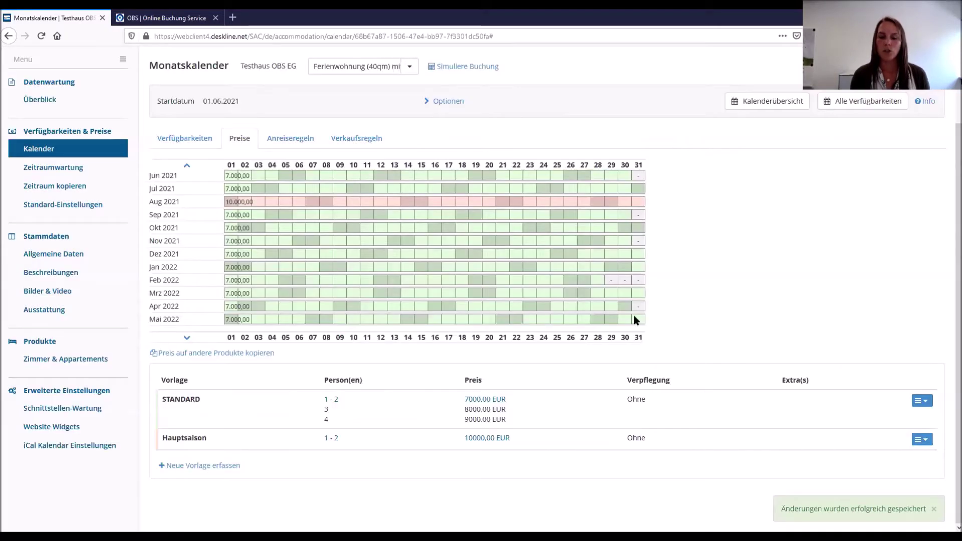
# - Open the arrival rules (Anreiseregeln) of the apartment for the period 01.08.2022 to 31.08.2022
pyautogui.moveTo(633, 314)
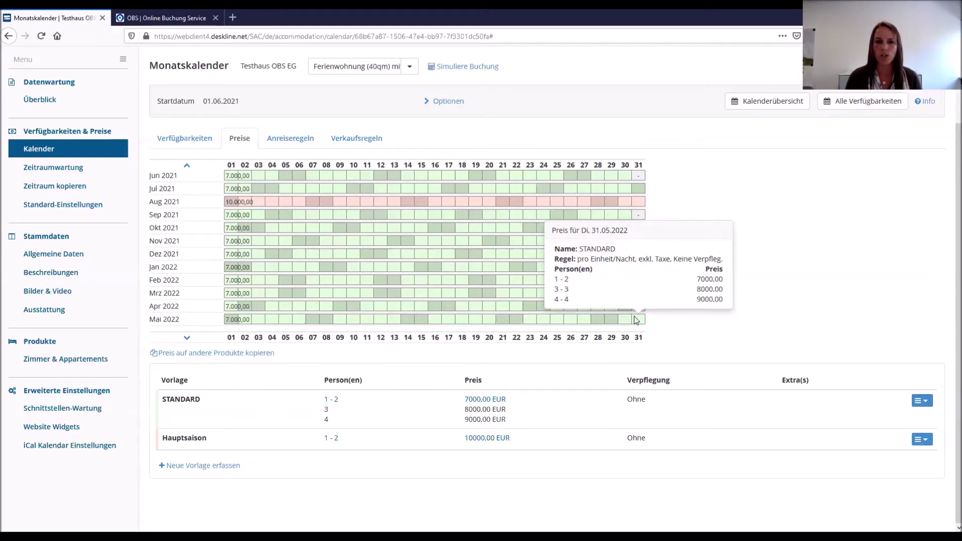
pyautogui.click(187, 338)
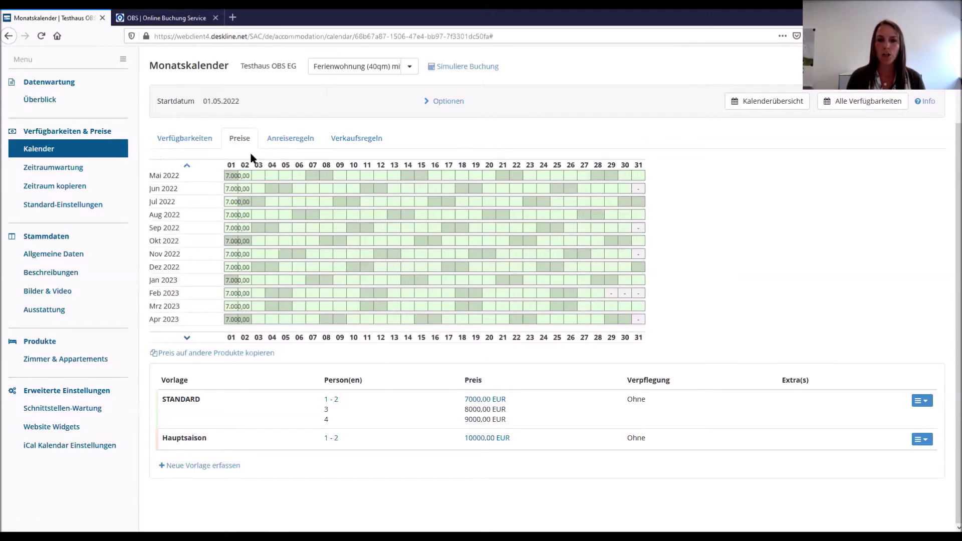
pyautogui.moveTo(239, 178)
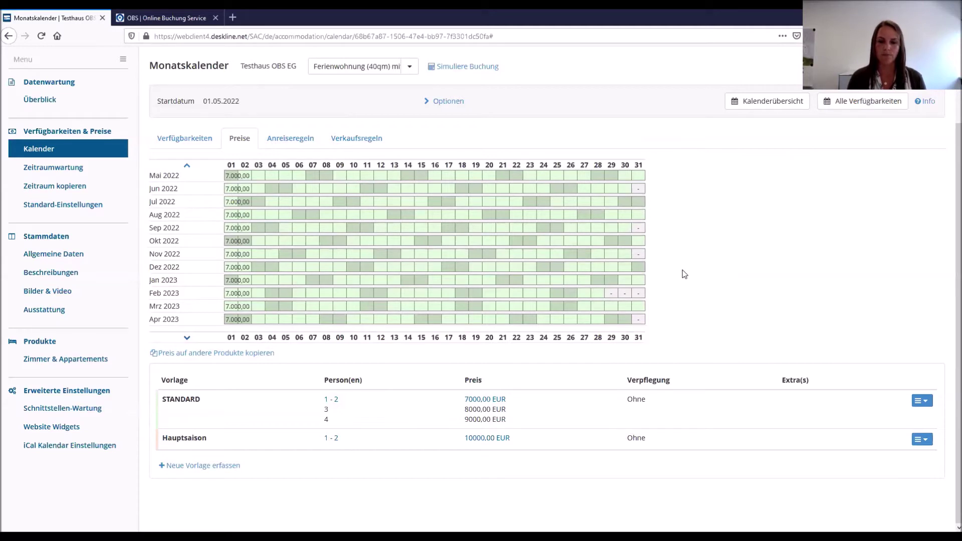
pyautogui.click(282, 142)
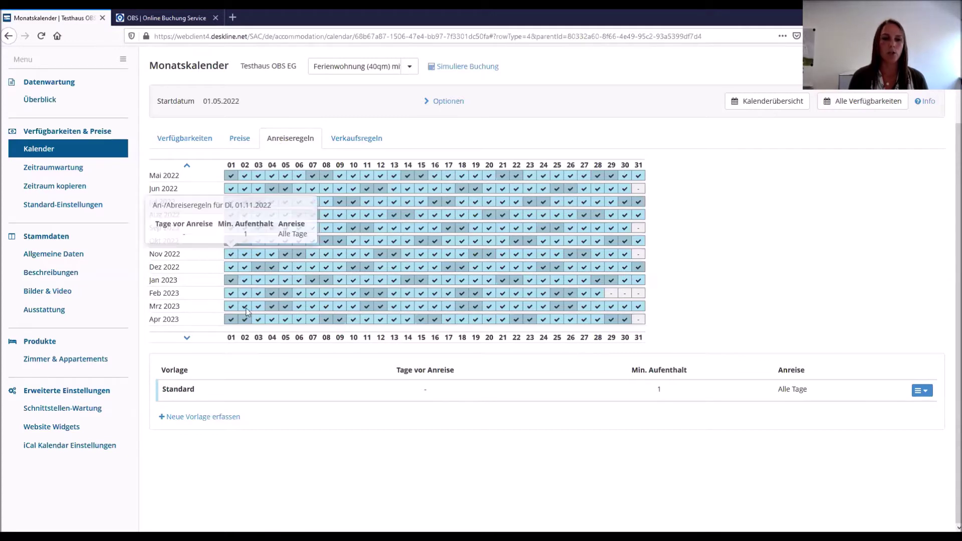
pyautogui.moveTo(231, 215); pyautogui.dragTo(610, 216)
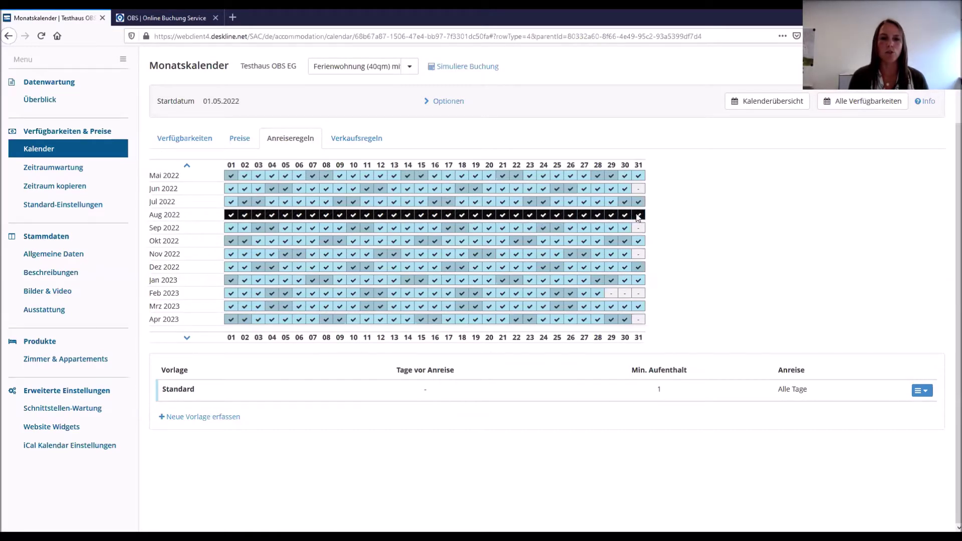
pyautogui.moveTo(638, 216); pyautogui.dragTo(637, 216)
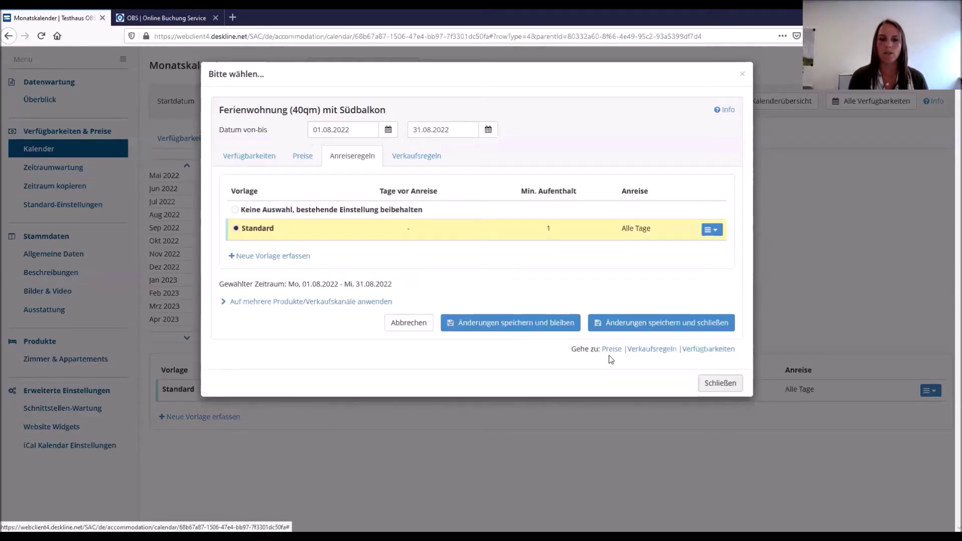
# - Create a new arrival rule template named "Hauptsaison 3 Nächte MA" with a light pink colour
pyautogui.click(291, 256)
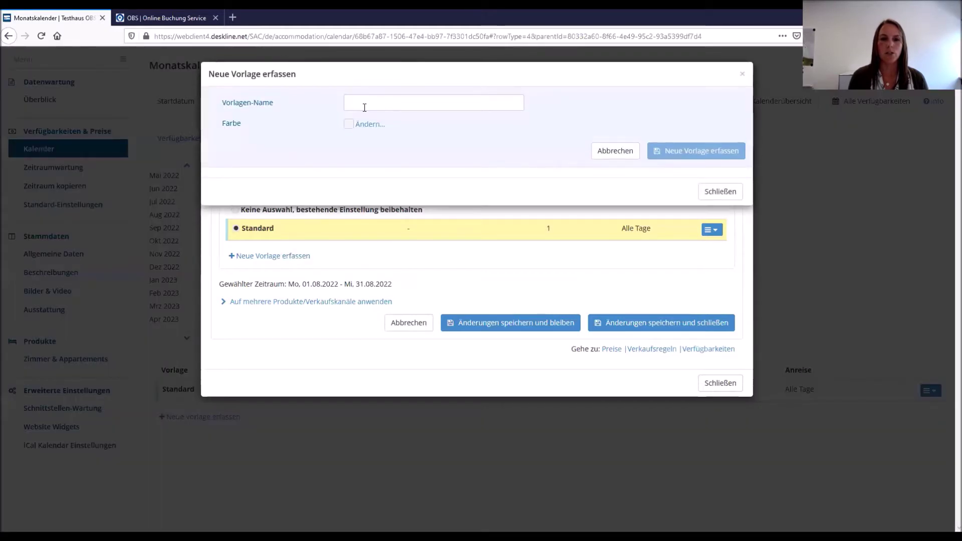
pyautogui.write('H')
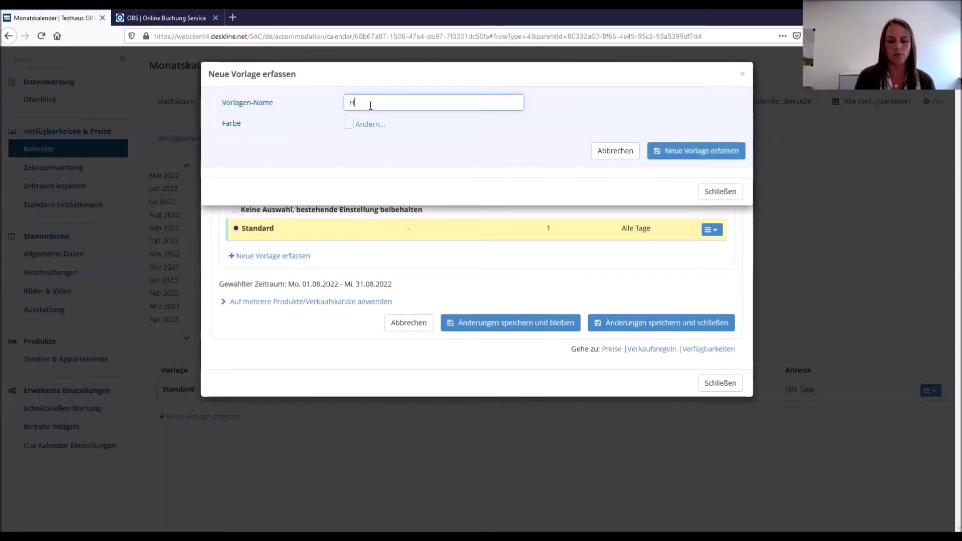
pyautogui.write('auptsaison')
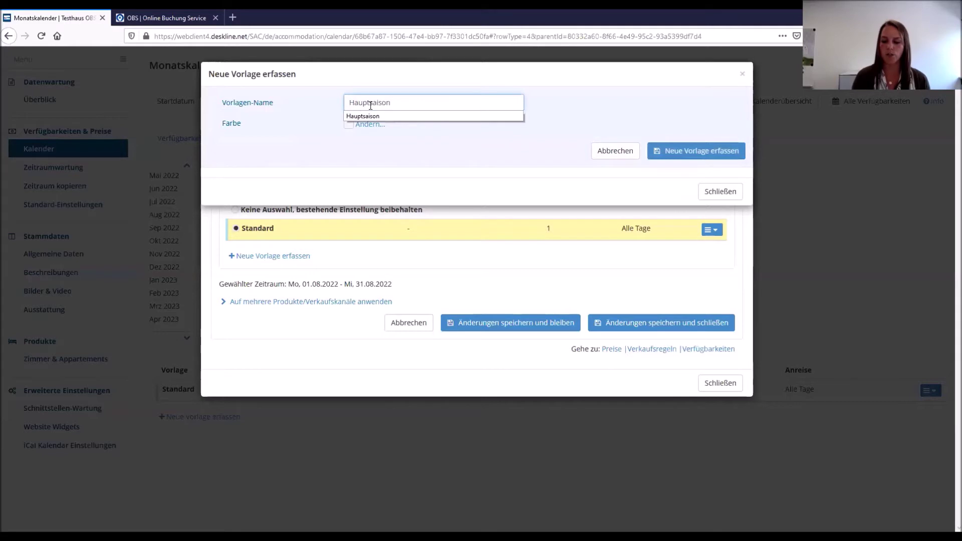
pyautogui.write(' 3 Nä')
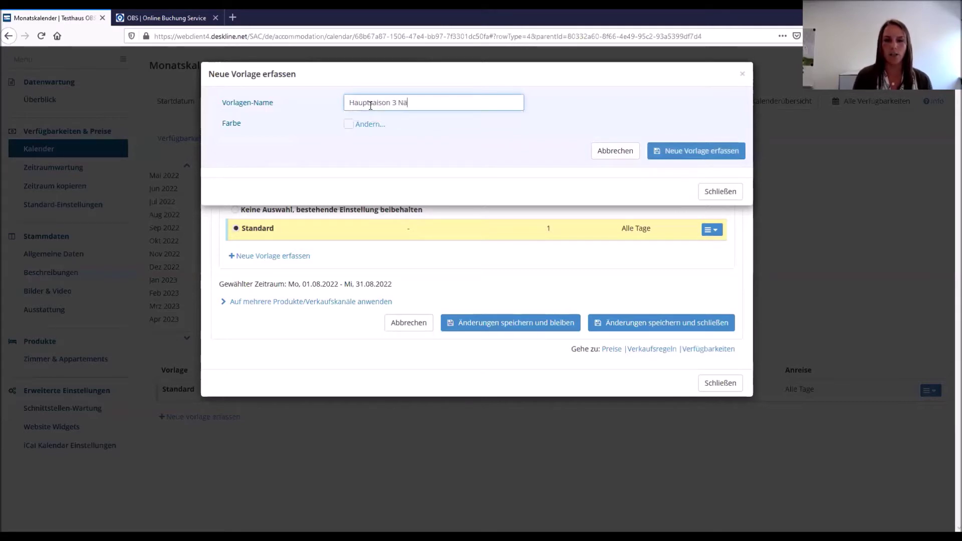
pyautogui.write('chte MA')
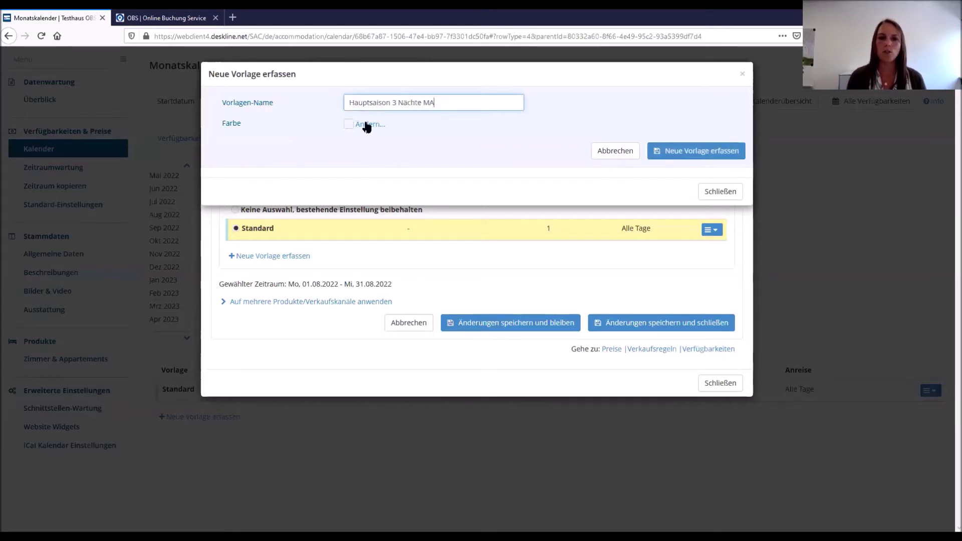
pyautogui.click(366, 125)
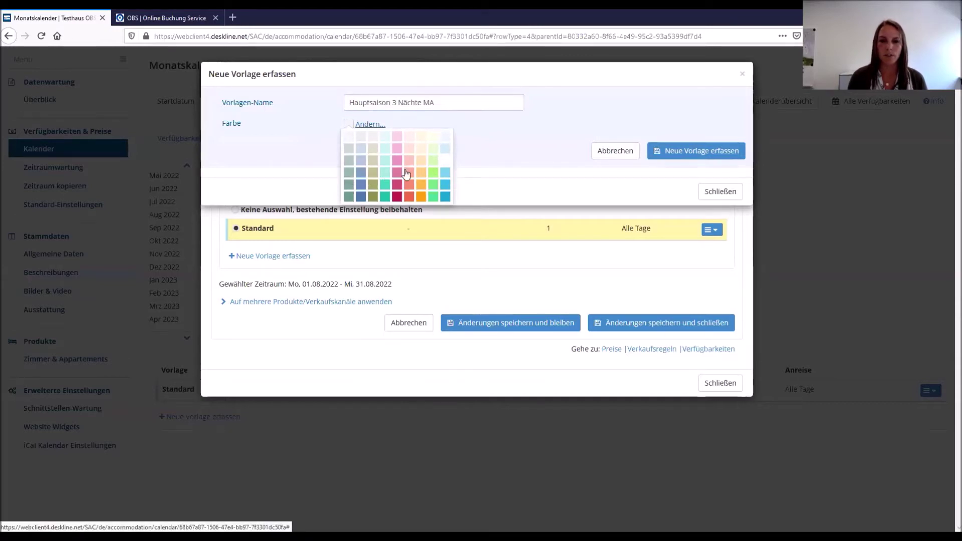
pyautogui.click(397, 150)
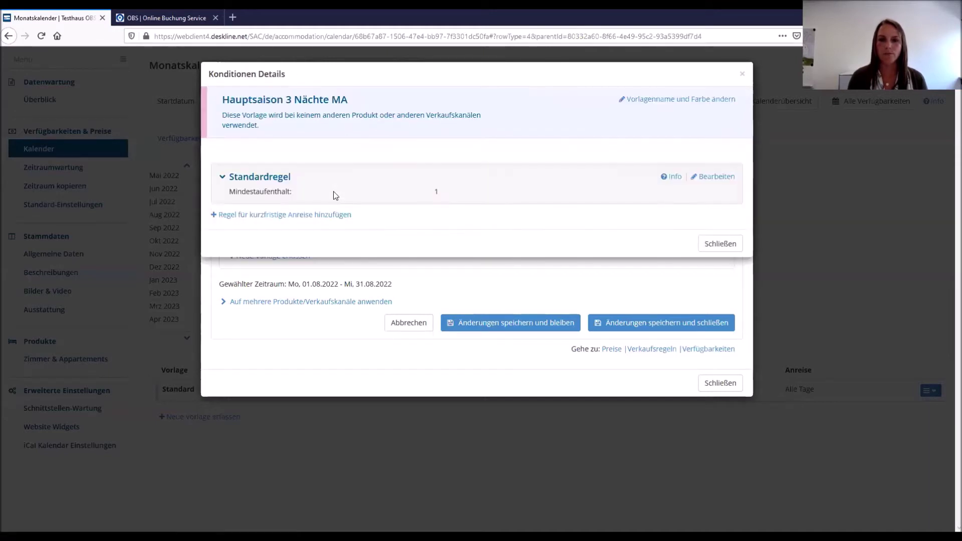
# - Give the new template a minimum stay of 3 nights without Monday arrival, and apply it to 01.08.2022 to 31.08.2022
pyautogui.click(698, 181)
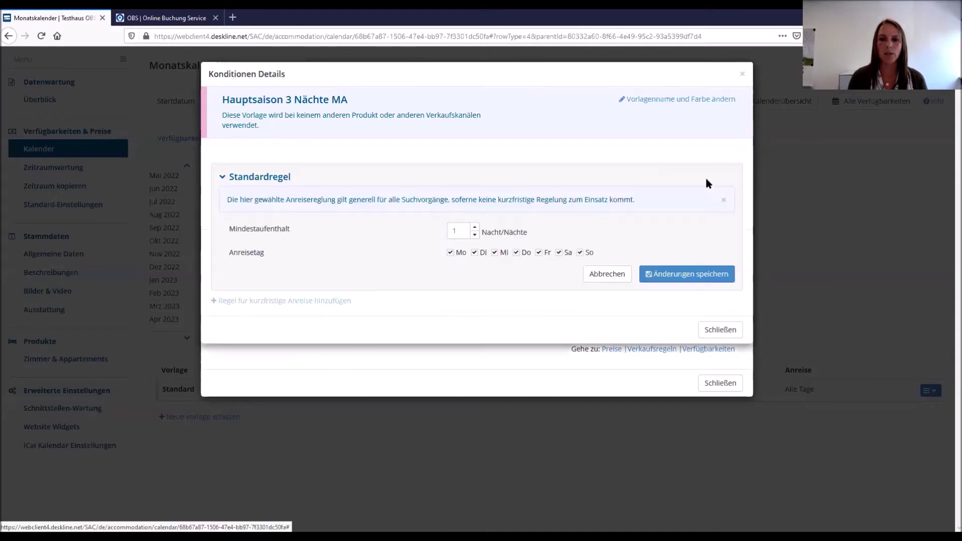
pyautogui.click(475, 229)
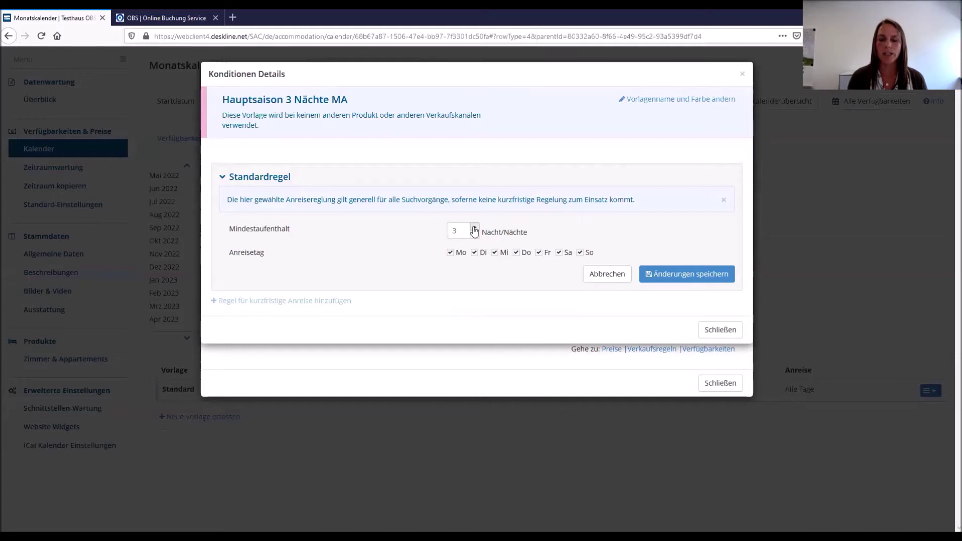
pyautogui.click(451, 252)
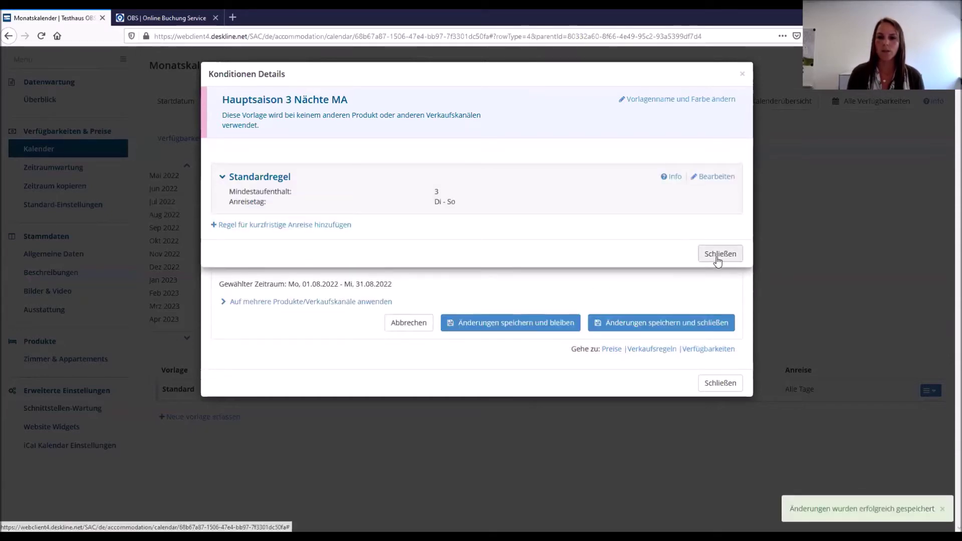
pyautogui.click(719, 254)
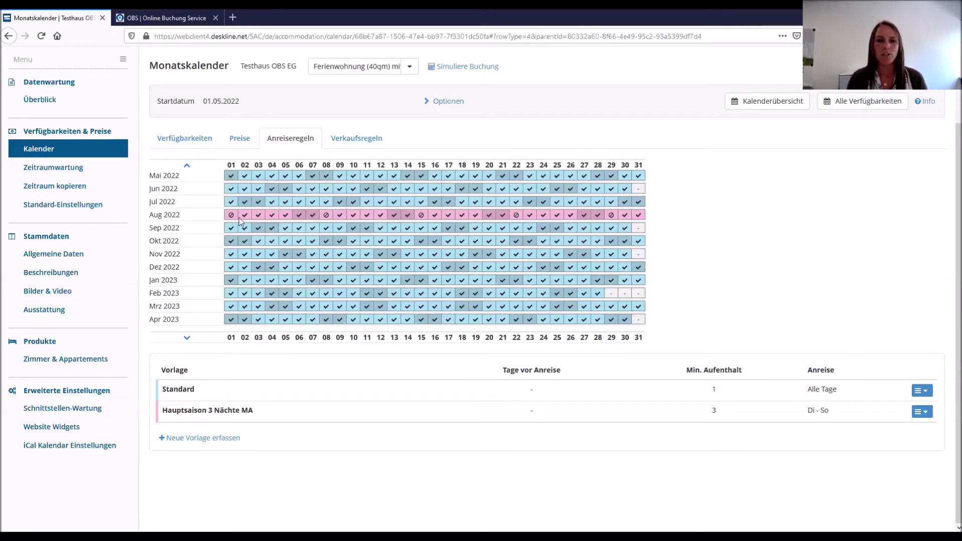
# - Check the arrival rule for 01.08.2022 and display the apartment's sales rules (Verkaufsregeln)
pyautogui.moveTo(231, 217)
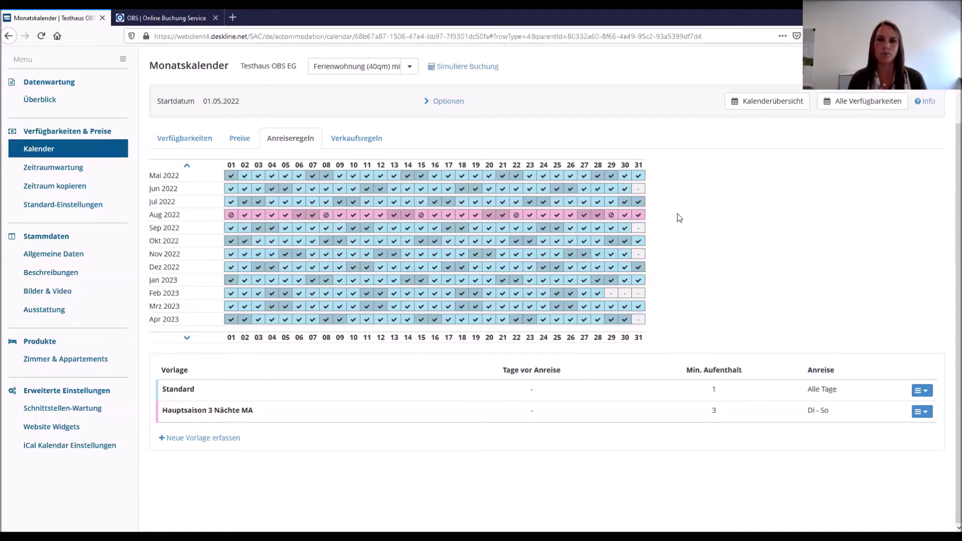
pyautogui.click(383, 141)
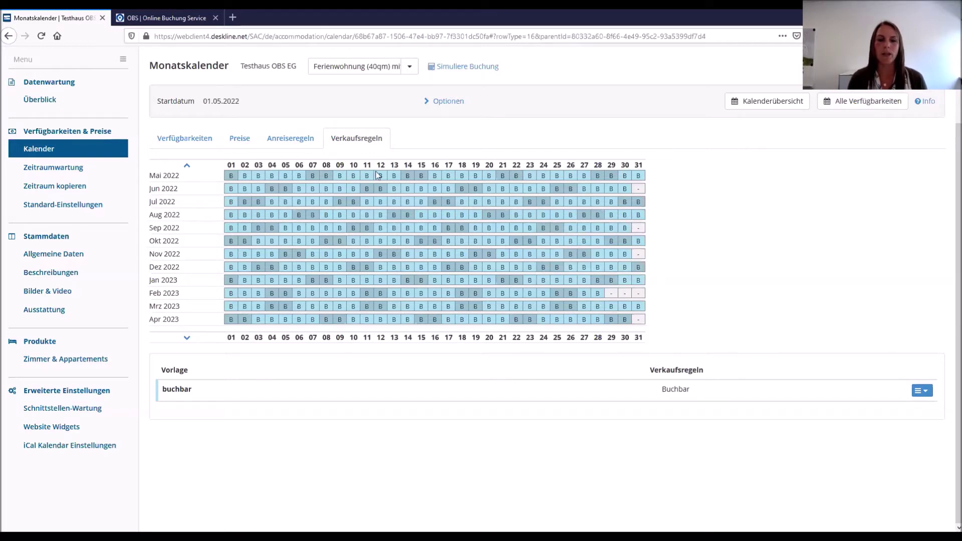
# - Open the accommodation's default settings (Standard-Einstellungen)
pyautogui.click(195, 139)
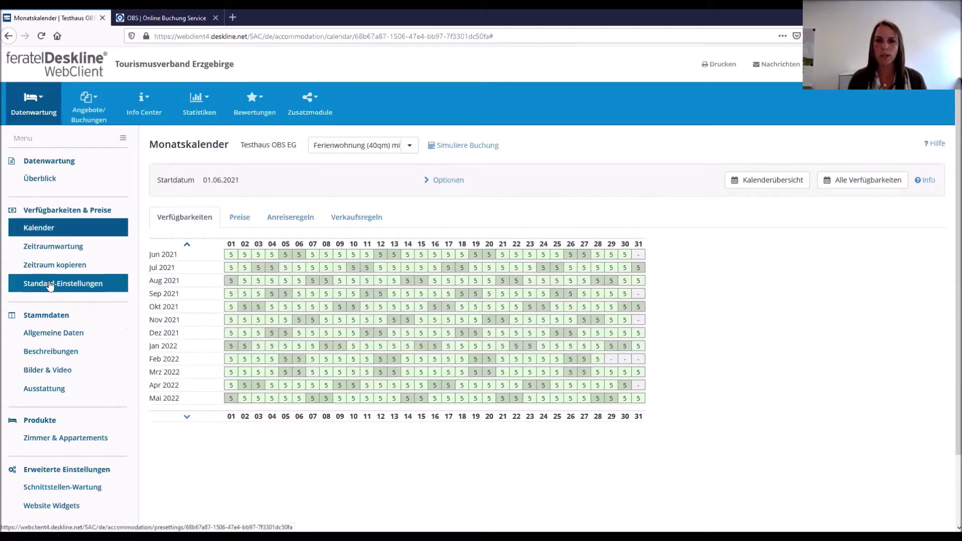
pyautogui.click(62, 284)
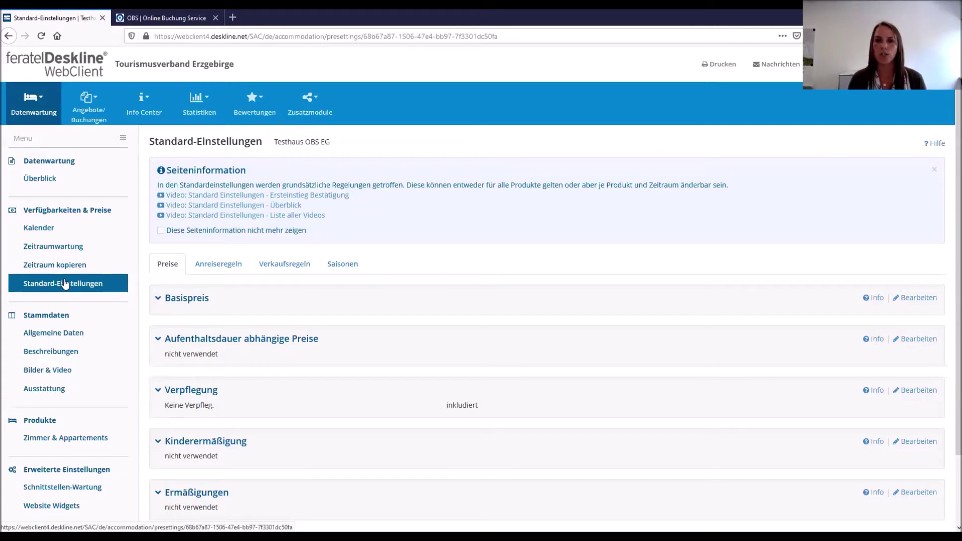
pyautogui.click(65, 284)
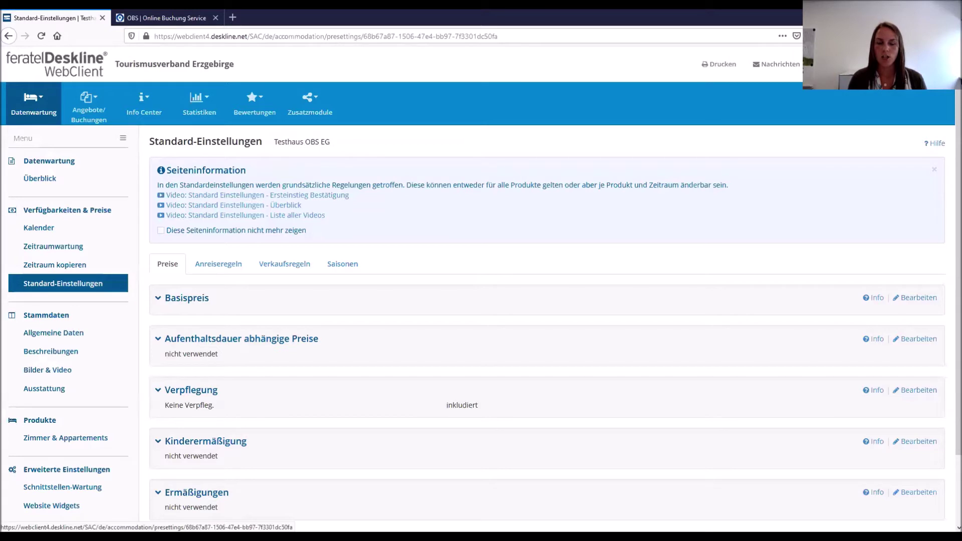
# - Examine the Basispreis options, including the settings for the final cleaning price (Preis Endreinigung), without saving anything
pyautogui.click(933, 299)
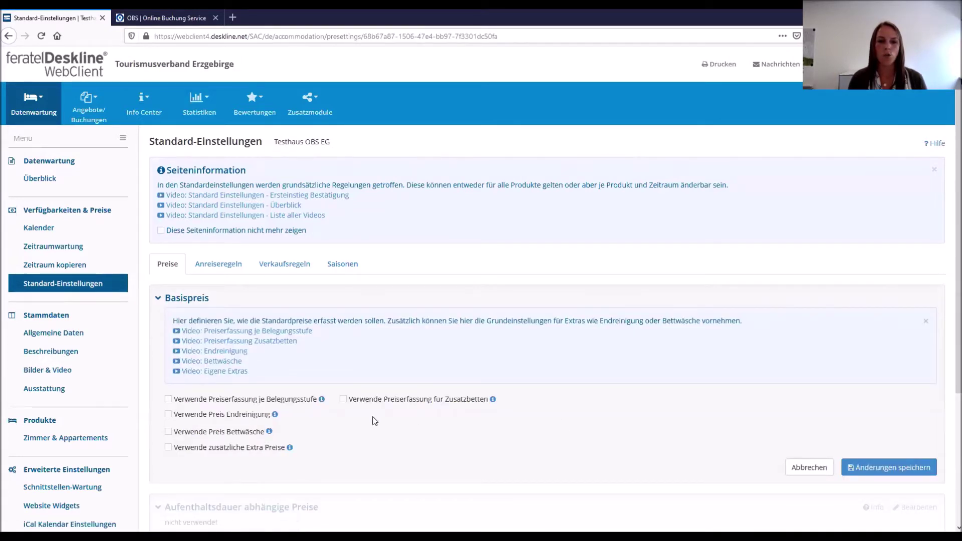
pyautogui.scroll(-1, 416, 415)
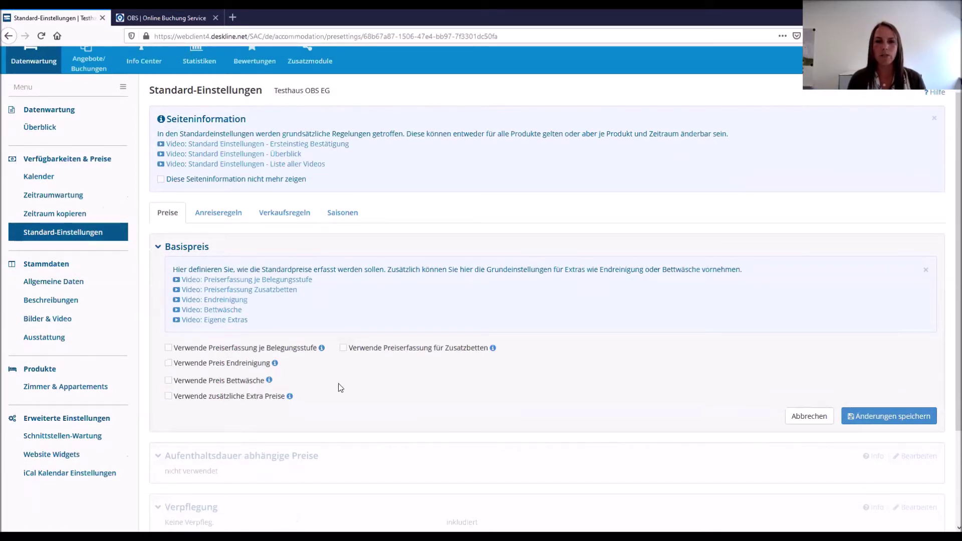
pyautogui.click(168, 364)
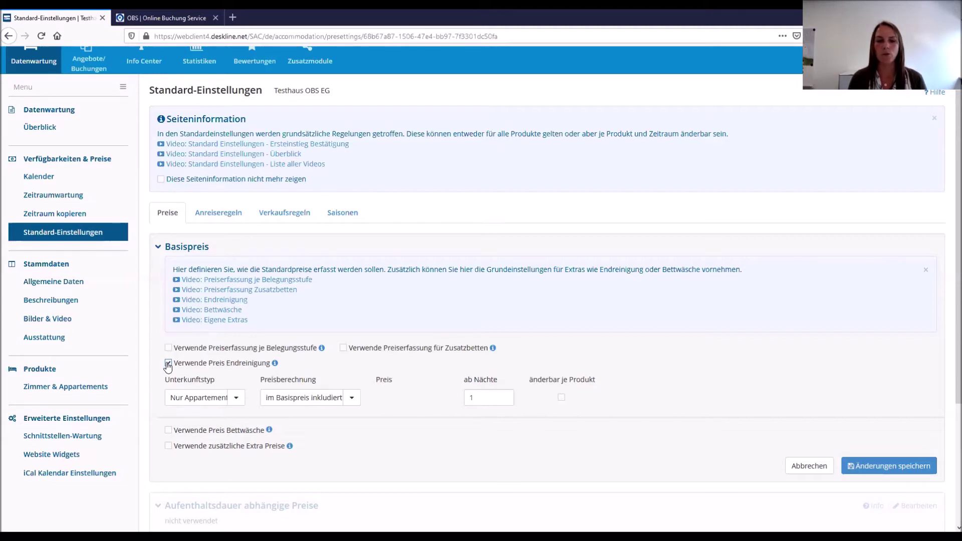
pyautogui.click(168, 364)
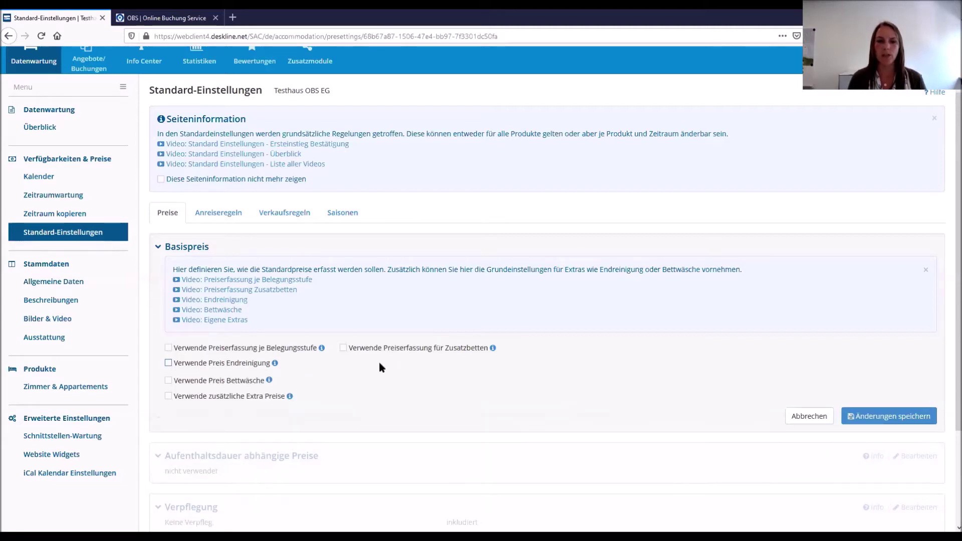
pyautogui.click(809, 416)
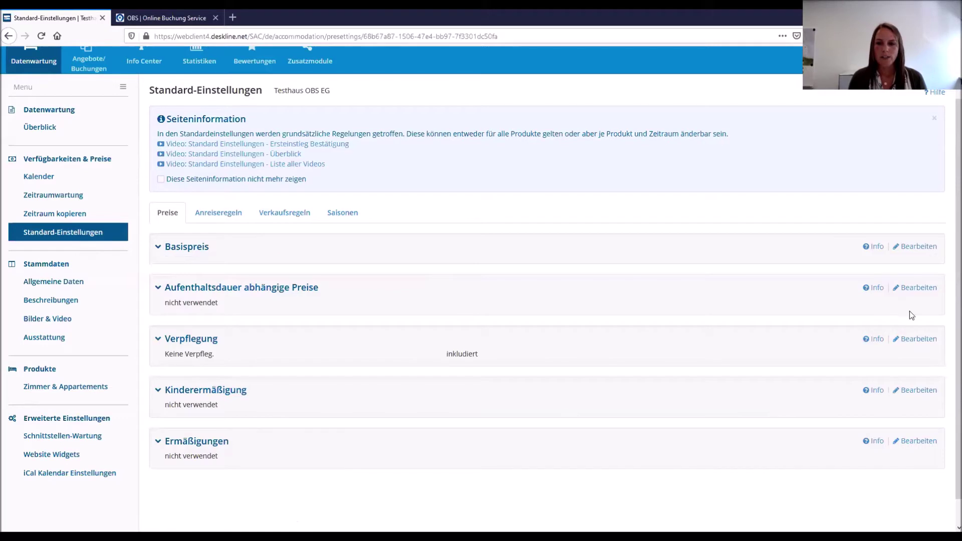
# - Enable length-of-stay prices (Aufenthaltsdauer abhängige Preise) with the Festpreis variant and save the setting
pyautogui.click(930, 289)
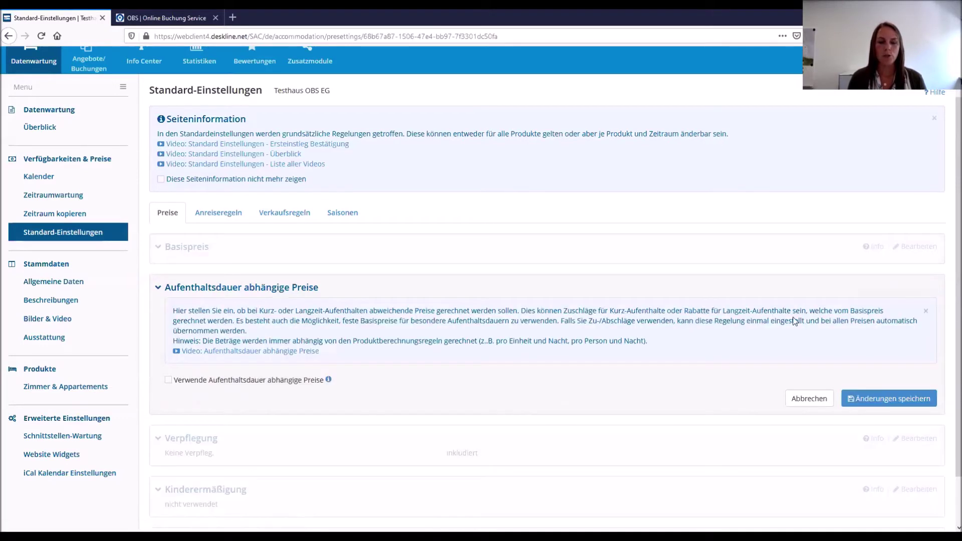
pyautogui.click(169, 381)
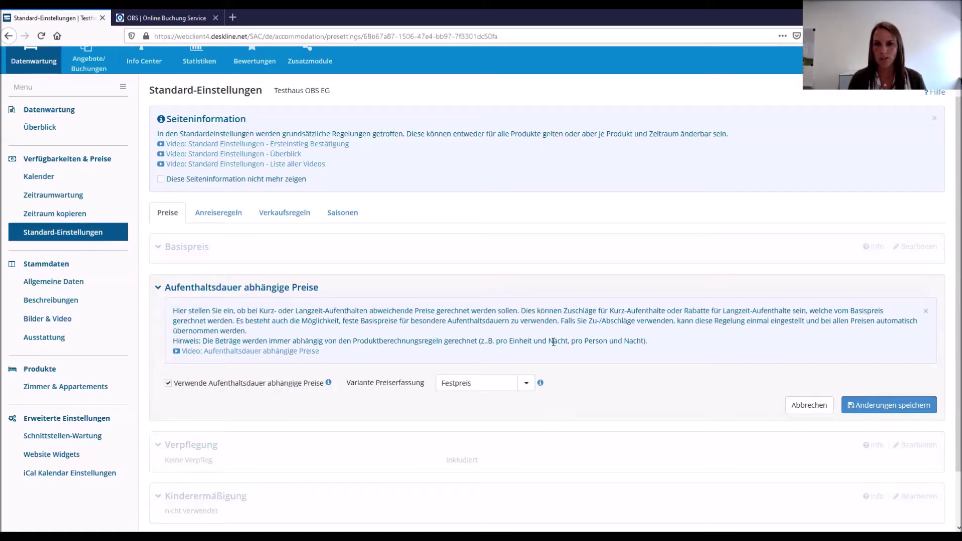
pyautogui.moveTo(541, 385)
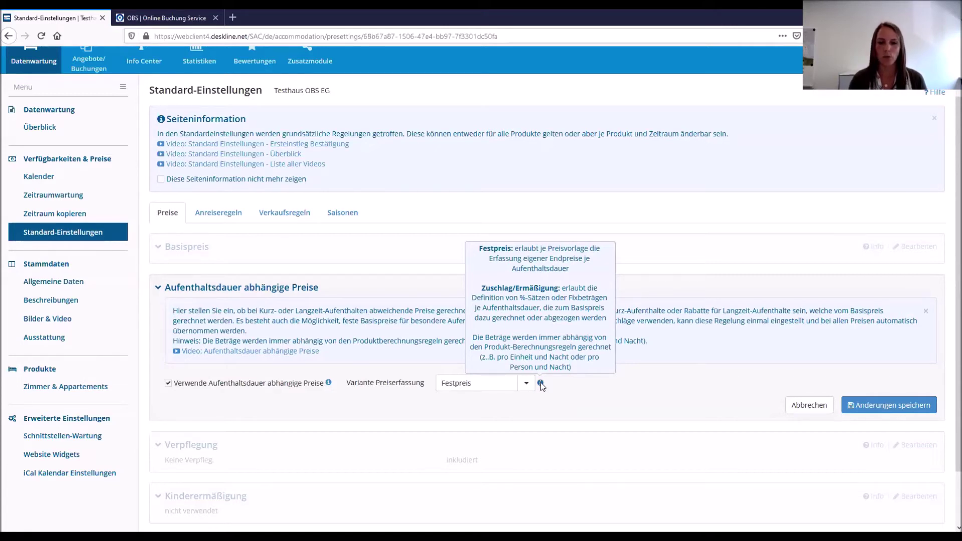
pyautogui.click(885, 405)
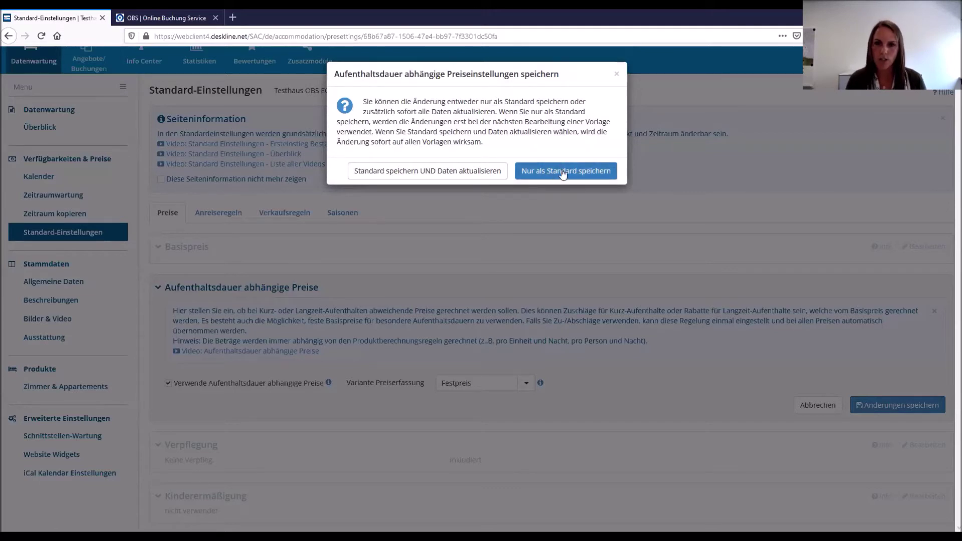
pyautogui.click(411, 171)
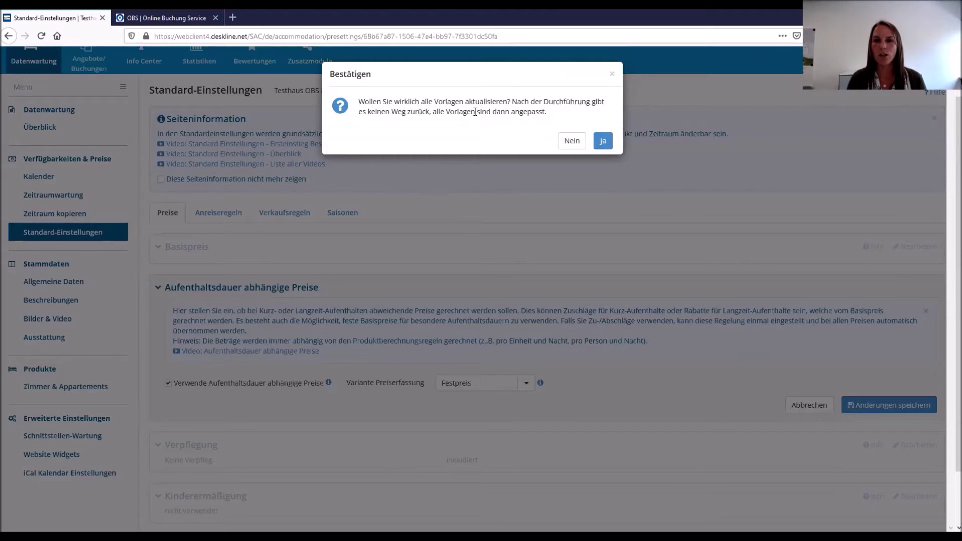
pyautogui.click(571, 141)
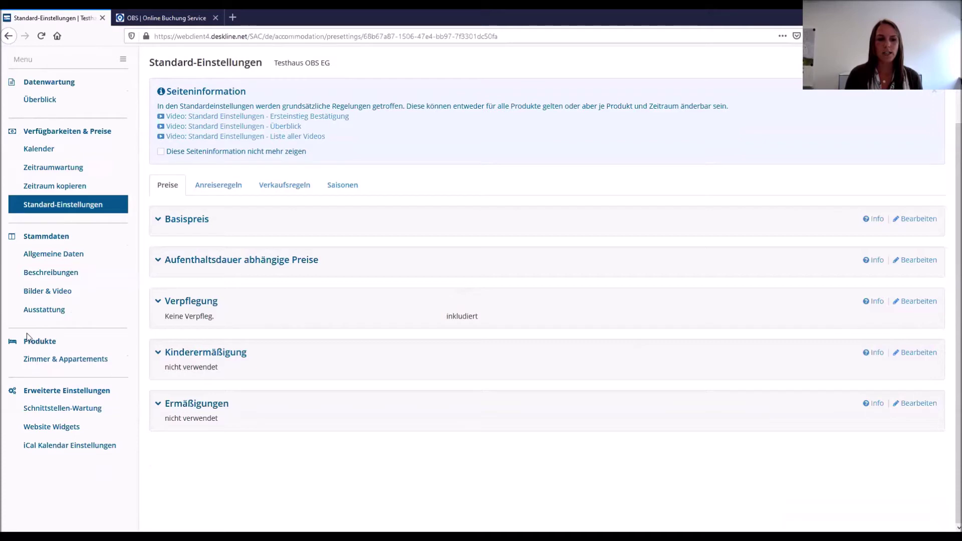
# - Edit the product "Ferienwohnung (40qm) mit Südbalkon" and set its Kalkulationstyp to pro Person/Nacht
pyautogui.click(51, 359)
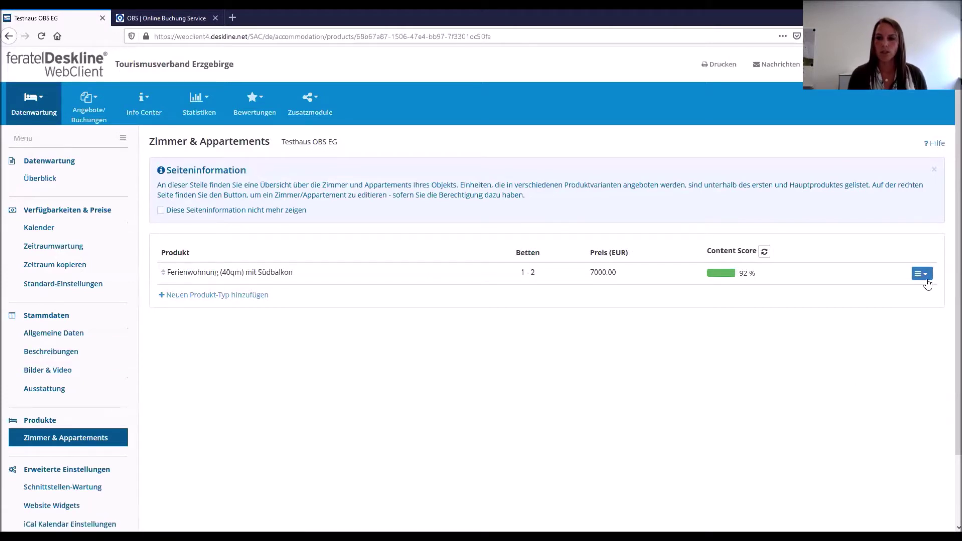
pyautogui.click(912, 286)
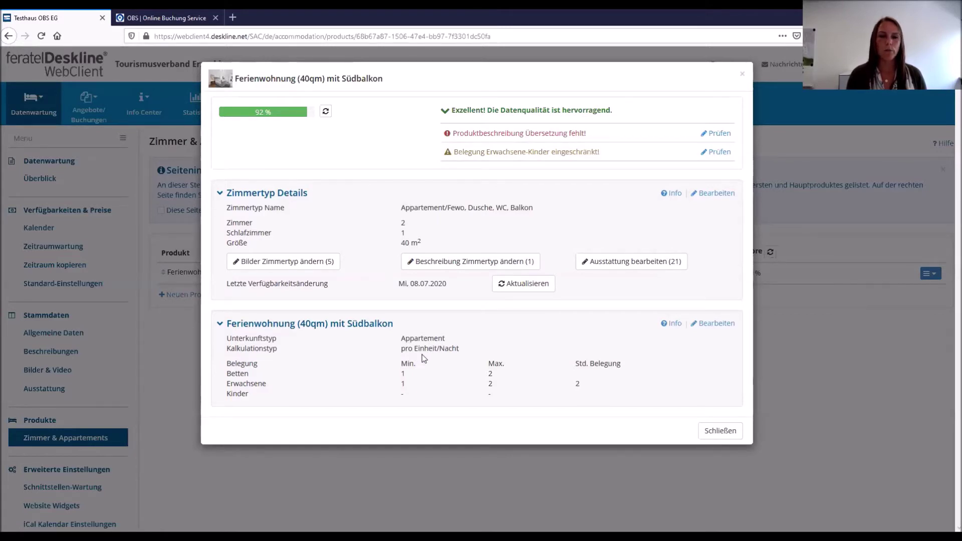
pyautogui.click(716, 324)
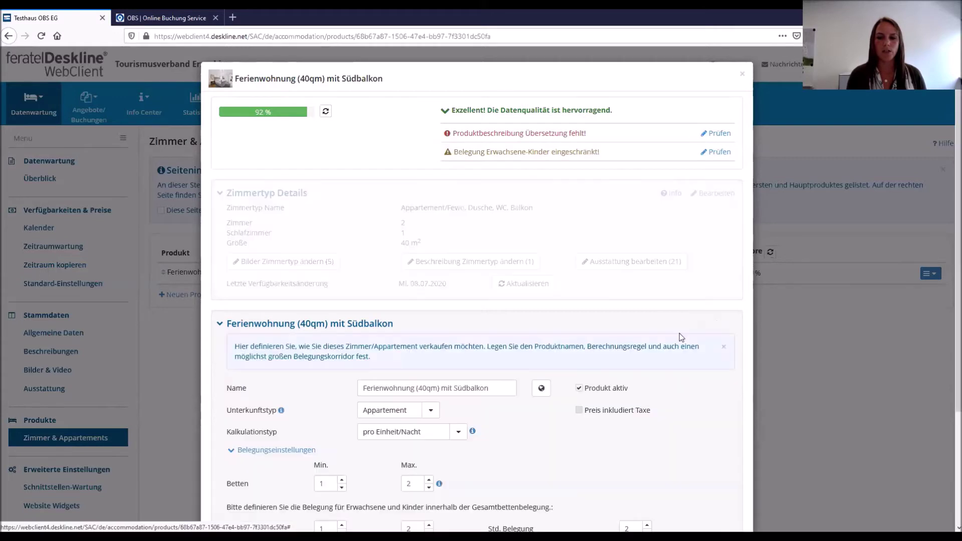
pyautogui.click(461, 433)
pyautogui.click(431, 350)
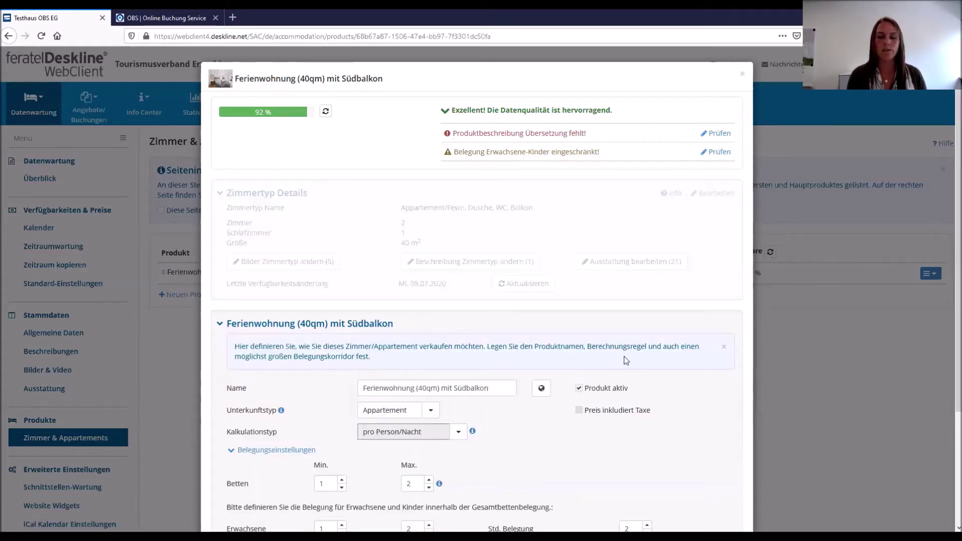
# - Set the apartment's maximum number of children to 1, save the changes and close the product details
pyautogui.scroll(-3, 646, 360)
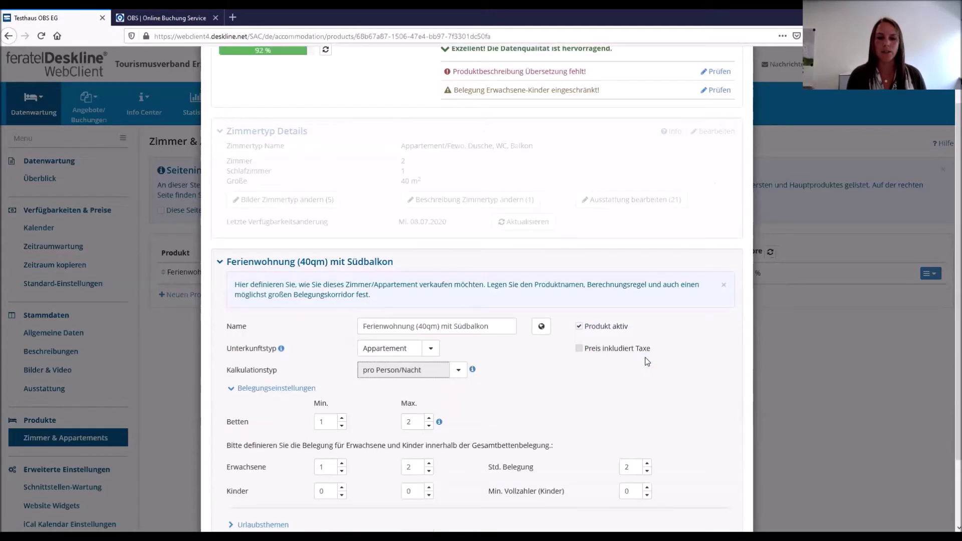
pyautogui.click(429, 406)
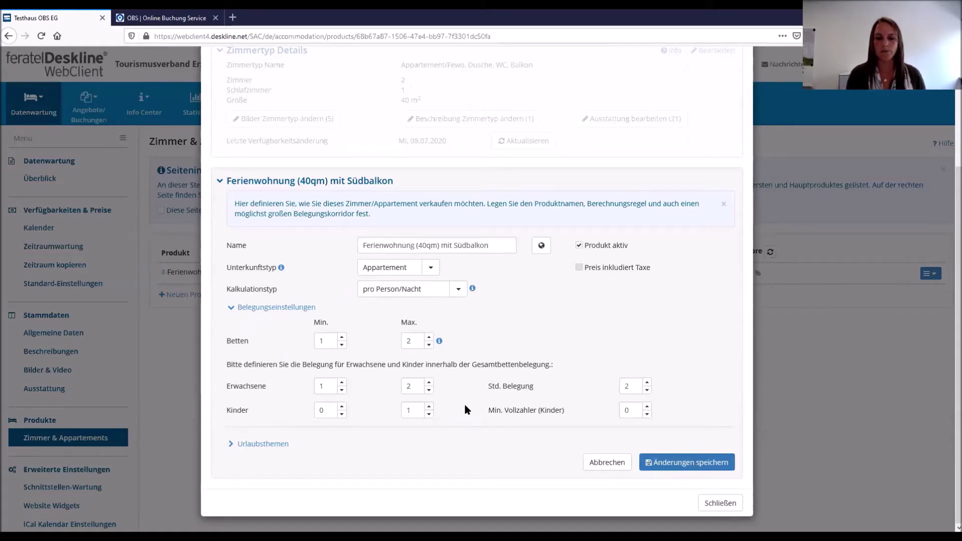
pyautogui.click(680, 466)
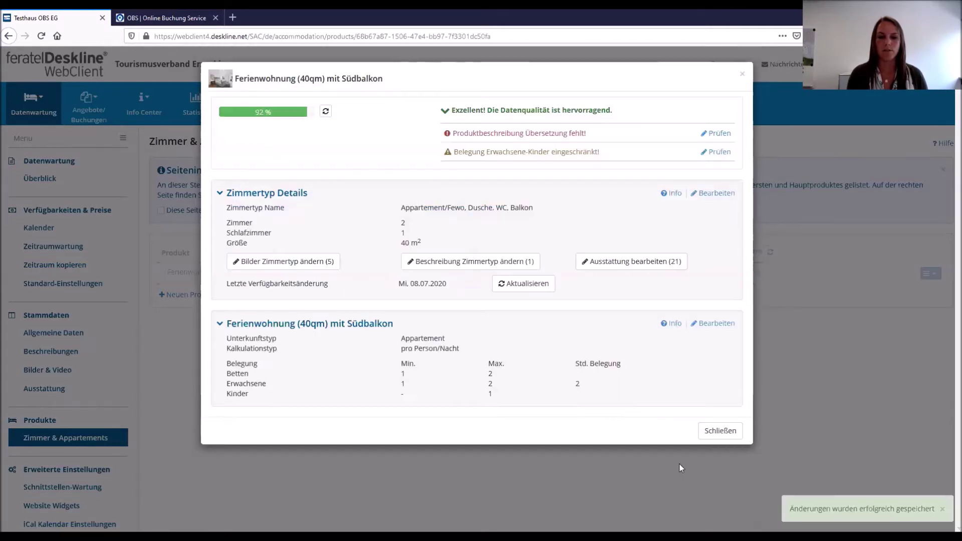
pyautogui.click(715, 432)
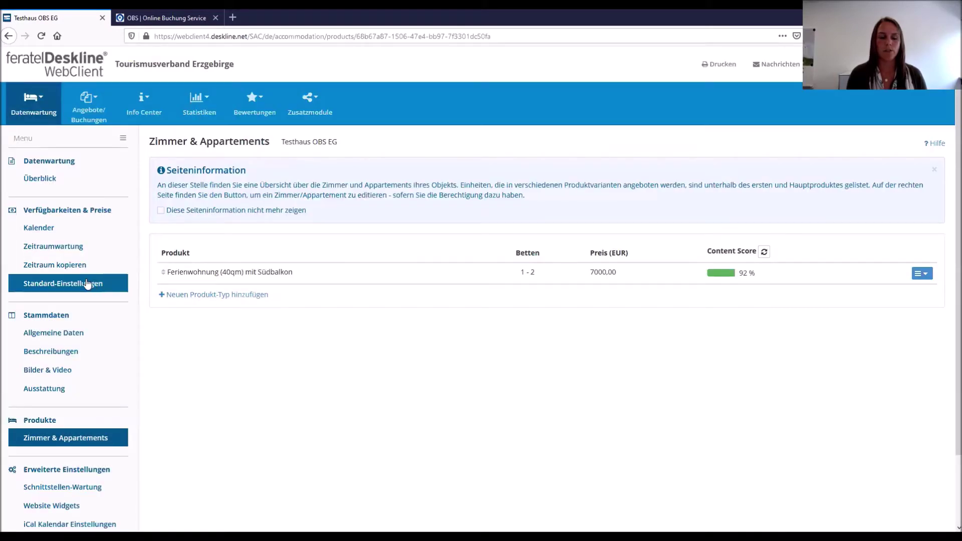
# - Enable child discounts (Kinderermäßigungen) in the Standard-Einstellungen, with the calculation rule "Rechne vom Basispreis"
pyautogui.click(80, 284)
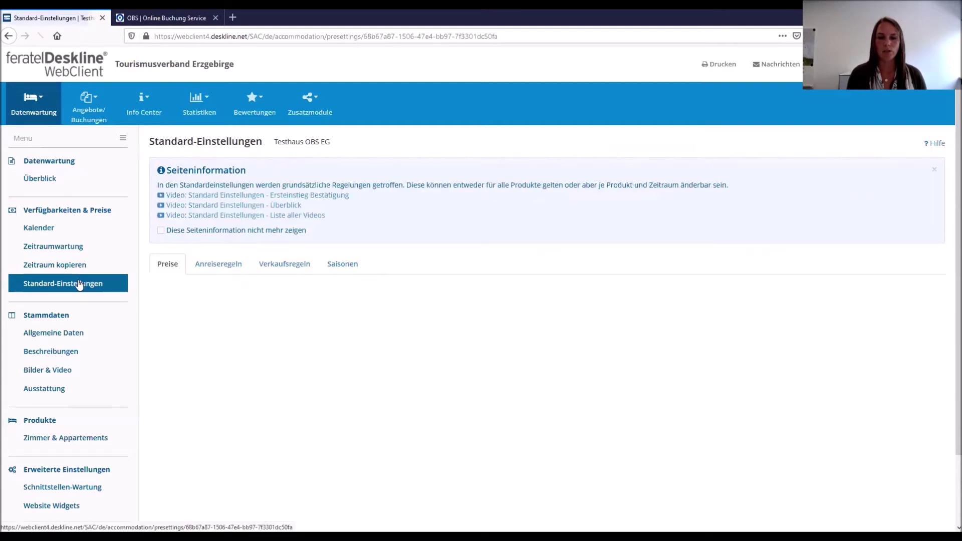
pyautogui.scroll(-2, 923, 386)
pyautogui.click(923, 380)
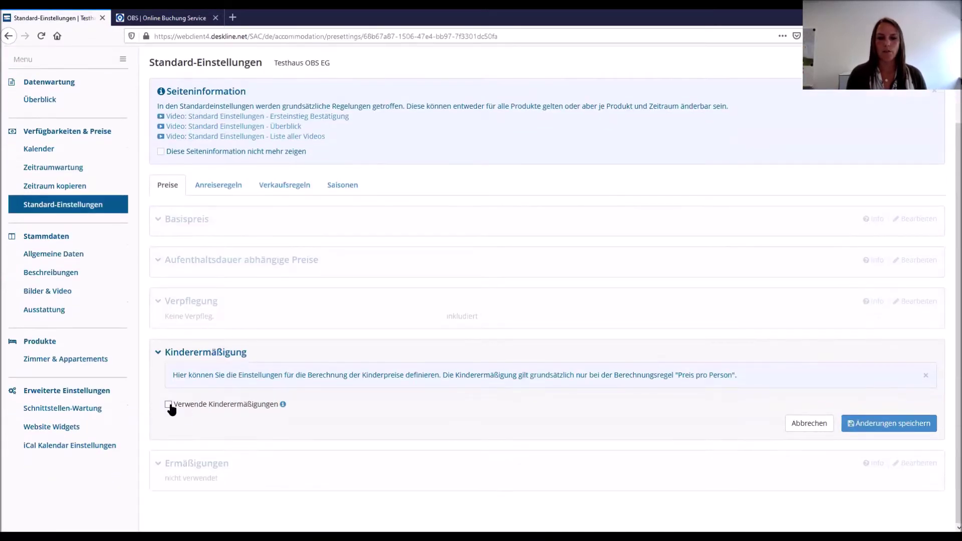
pyautogui.click(168, 401)
pyautogui.scroll(-2, 323, 371)
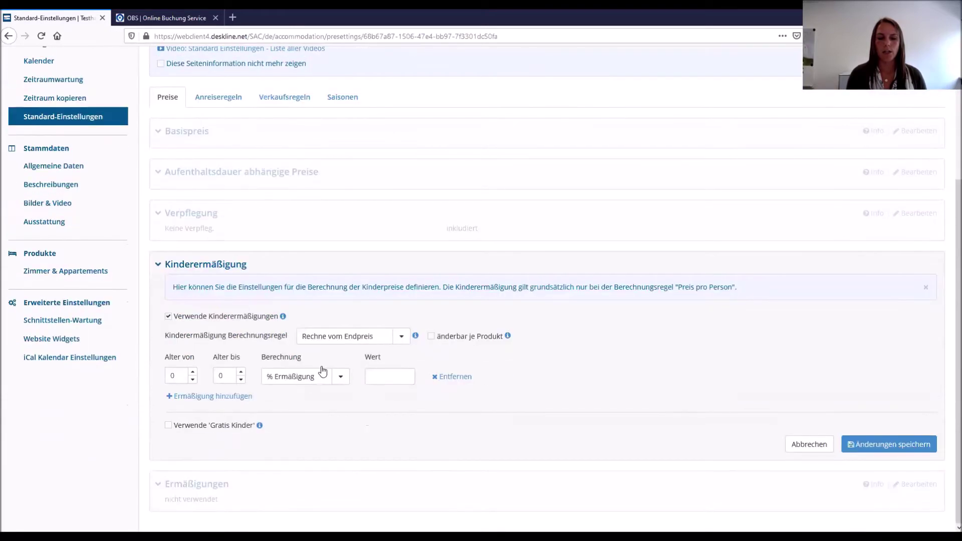
pyautogui.click(398, 341)
pyautogui.click(372, 351)
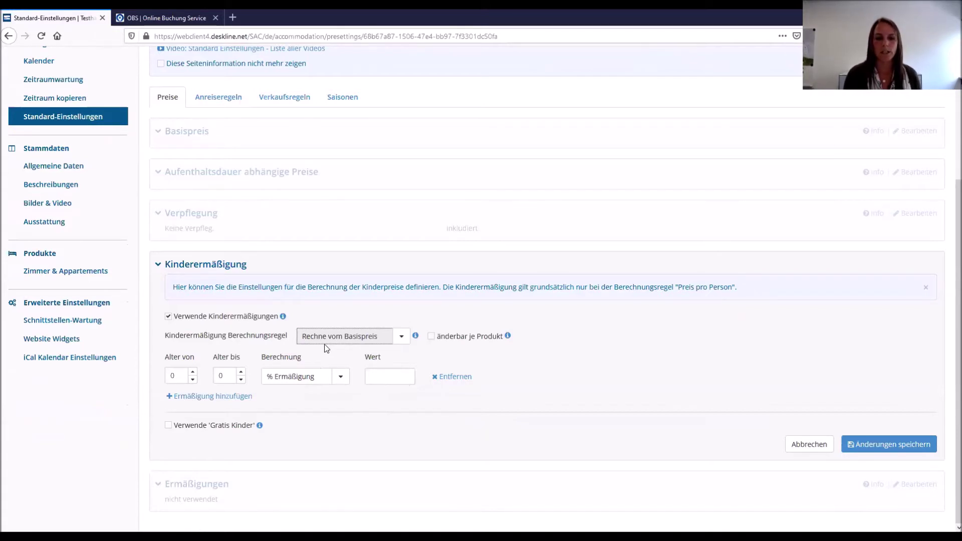
# - Define the first child discount for ages 0 to 2 as a Kinderfestpreis of 0
pyautogui.click(241, 372)
pyautogui.click(241, 372)
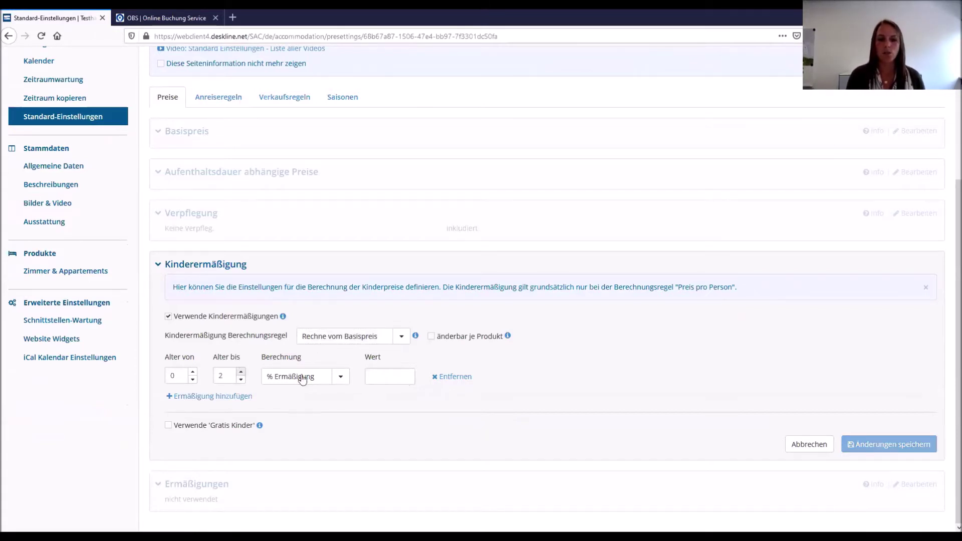
pyautogui.click(337, 378)
pyautogui.click(322, 395)
pyautogui.click(373, 375)
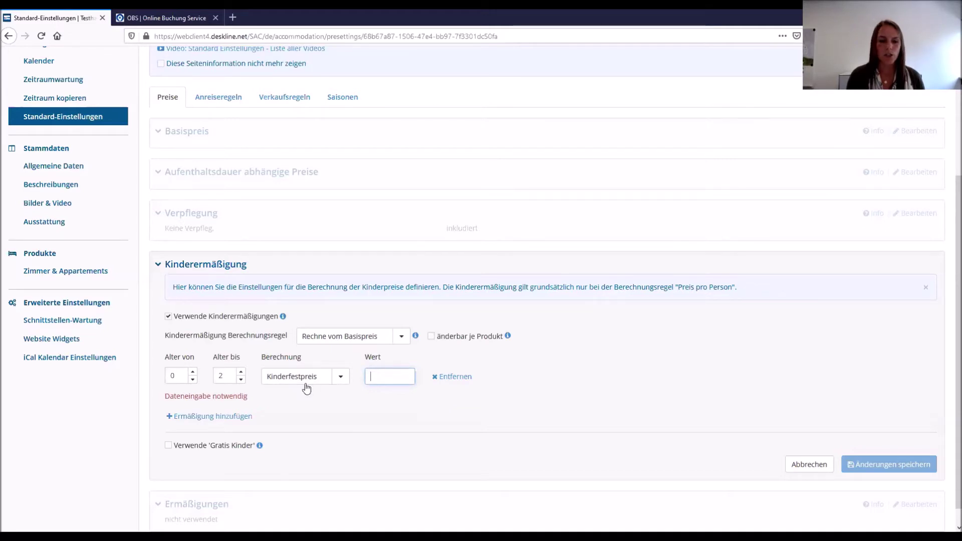
pyautogui.write('0')
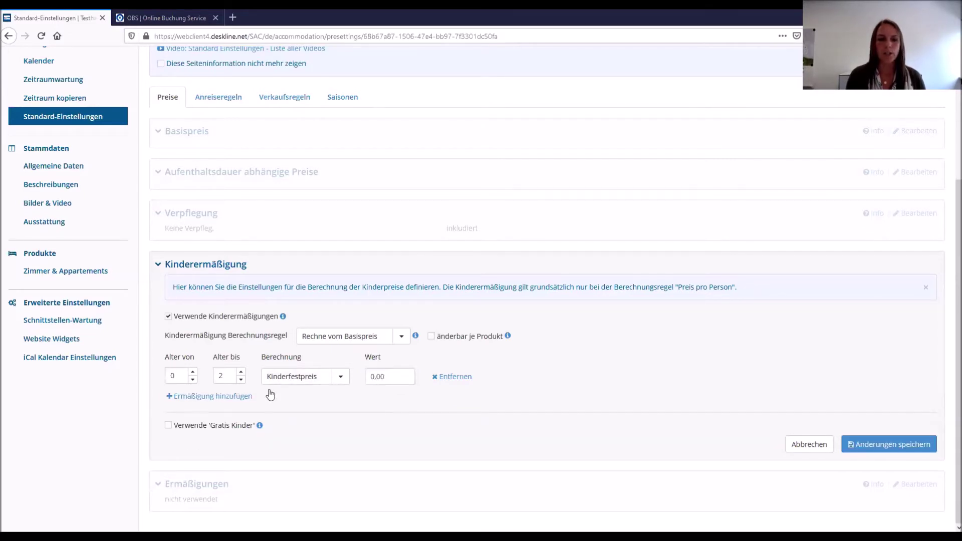
# - Add a second child discount for ages 3 to 7 with a Kinderfestpreis of 5
pyautogui.click(243, 396)
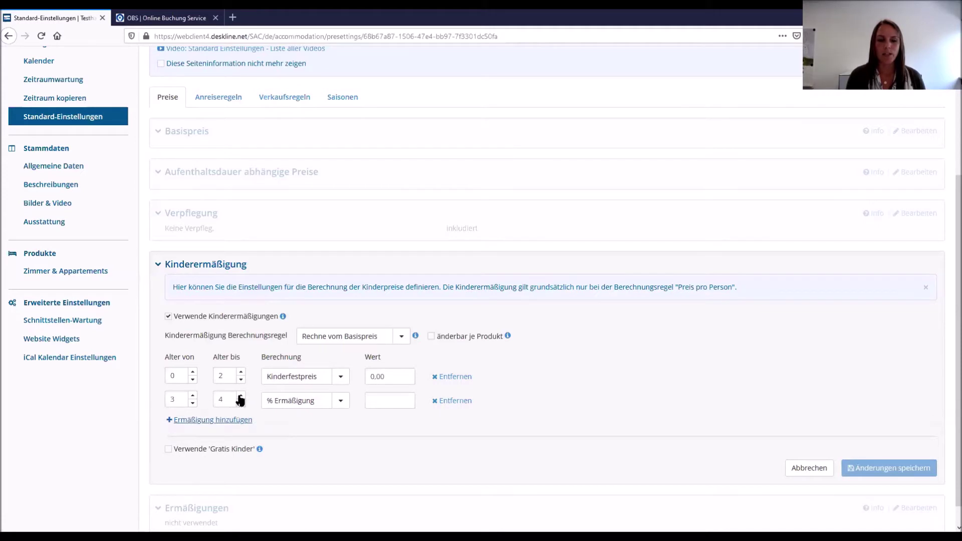
pyautogui.click(241, 396)
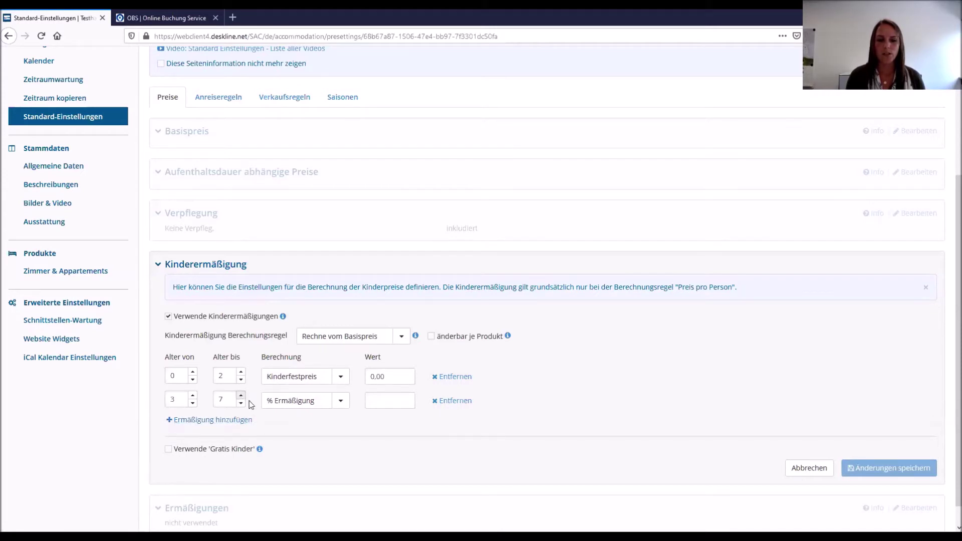
pyautogui.click(342, 402)
pyautogui.click(314, 417)
pyautogui.click(376, 399)
pyautogui.write('5')
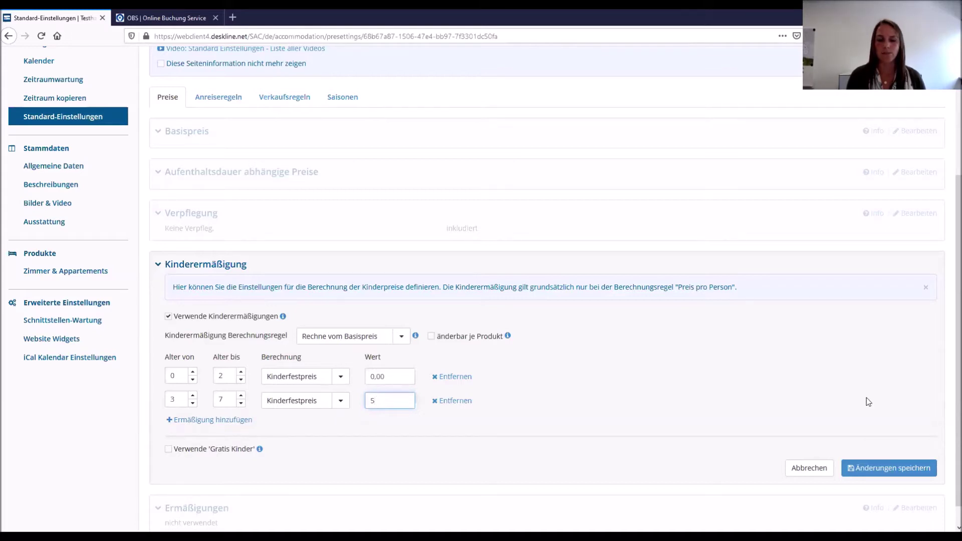
# - Save the child discount settings as the standard and update all existing templates with them
pyautogui.click(920, 469)
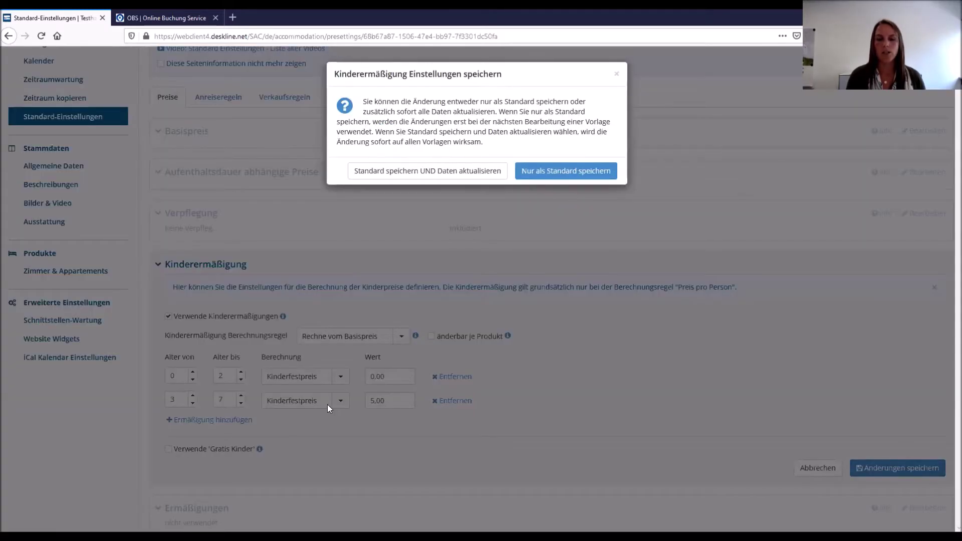
pyautogui.click(395, 172)
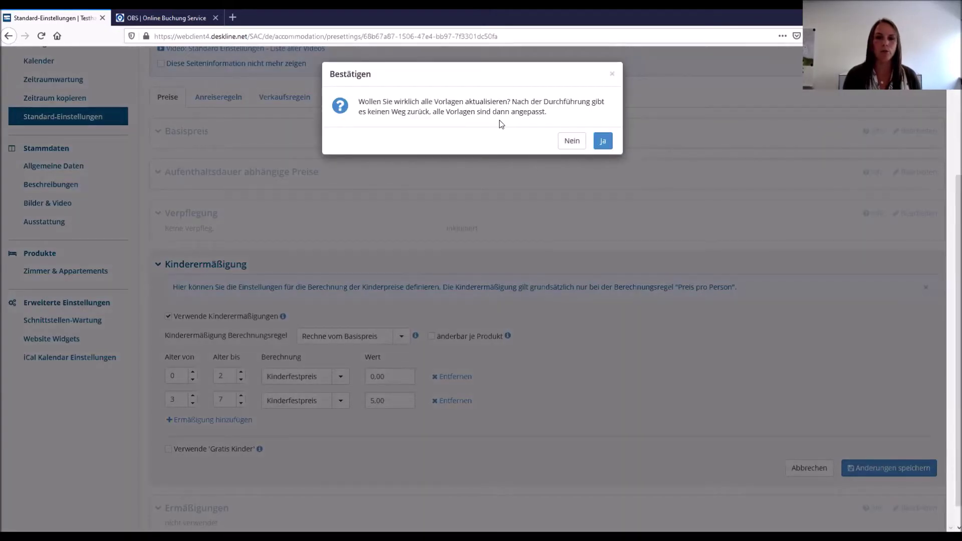
pyautogui.click(601, 142)
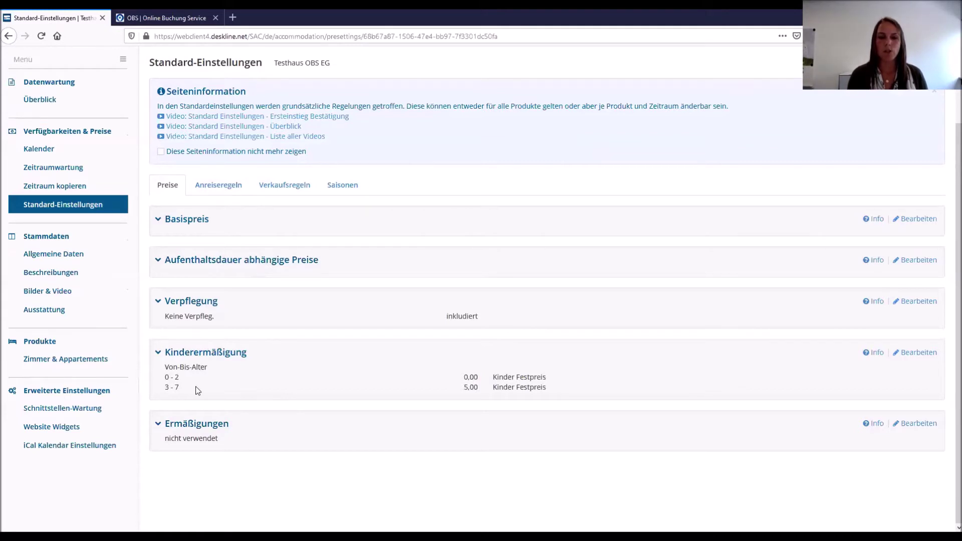
# - Enable "Verwende Abreisetage" in the default arrival rules (Anreiseregeln), saving it as the standard and updating all existing templates
pyautogui.click(222, 186)
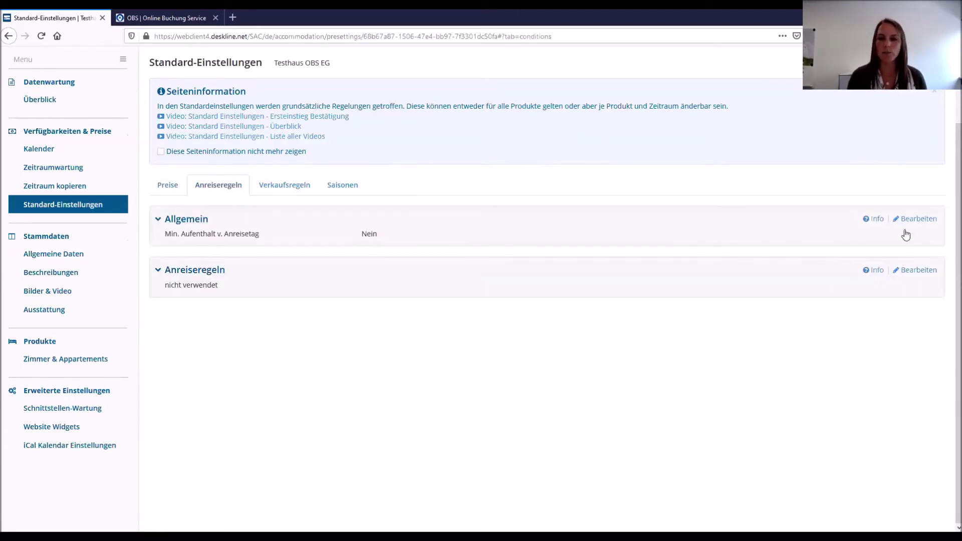
pyautogui.click(914, 219)
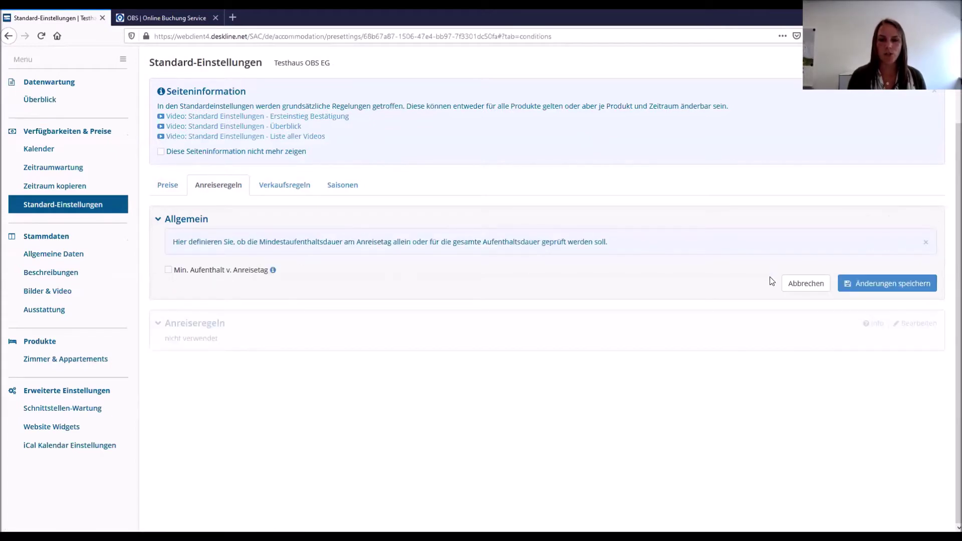
pyautogui.click(798, 285)
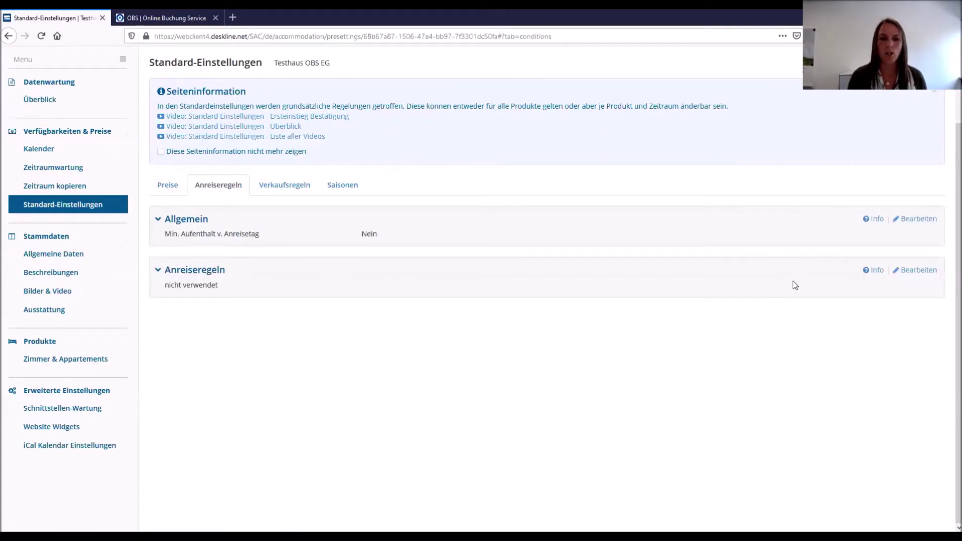
pyautogui.click(909, 271)
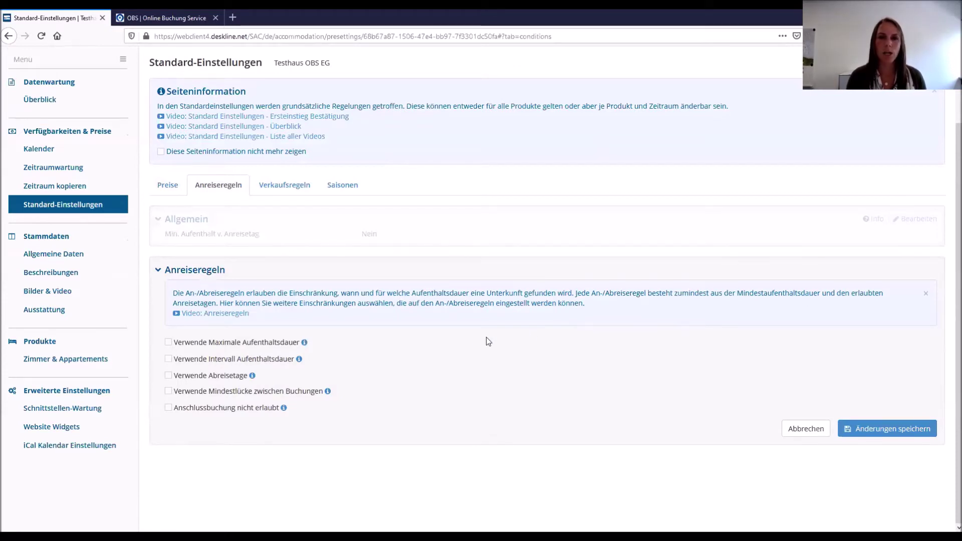
pyautogui.click(168, 375)
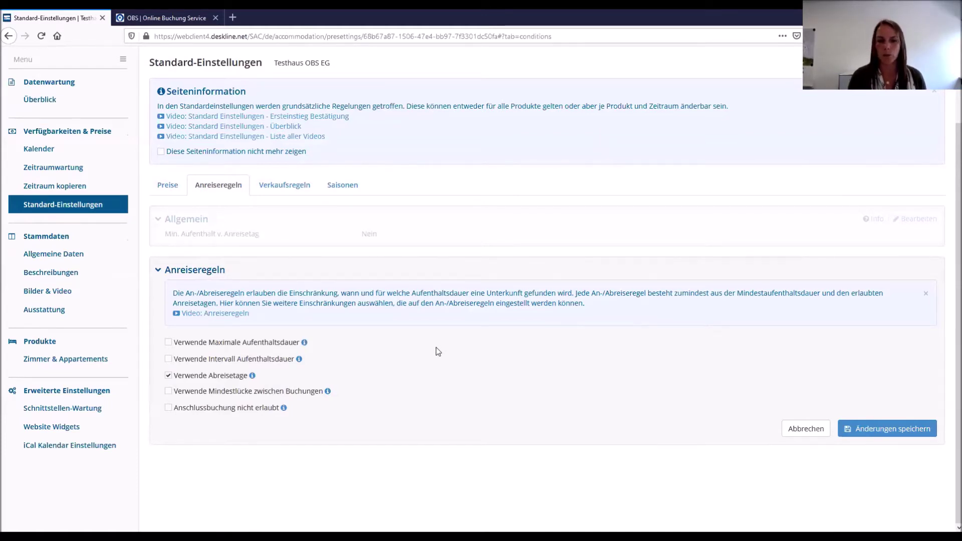
pyautogui.click(869, 434)
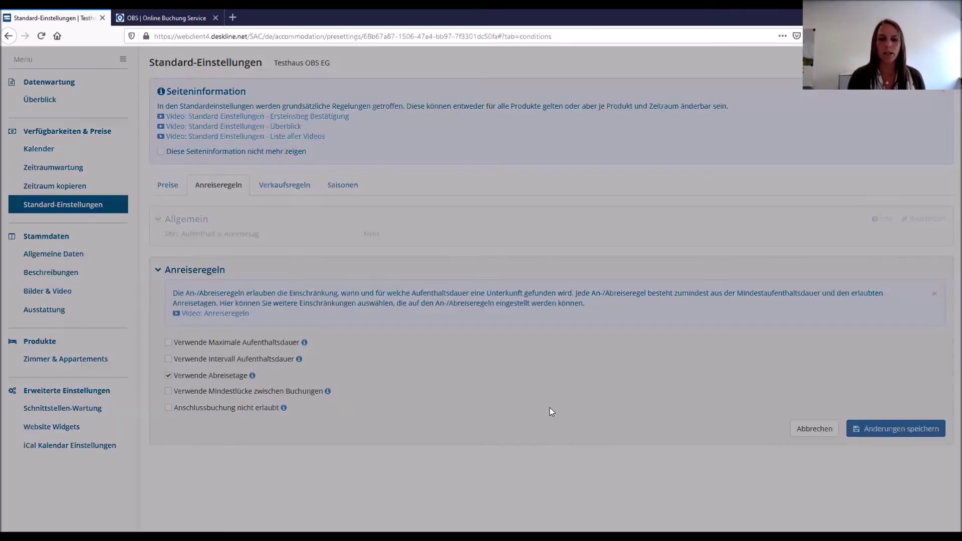
pyautogui.click(466, 176)
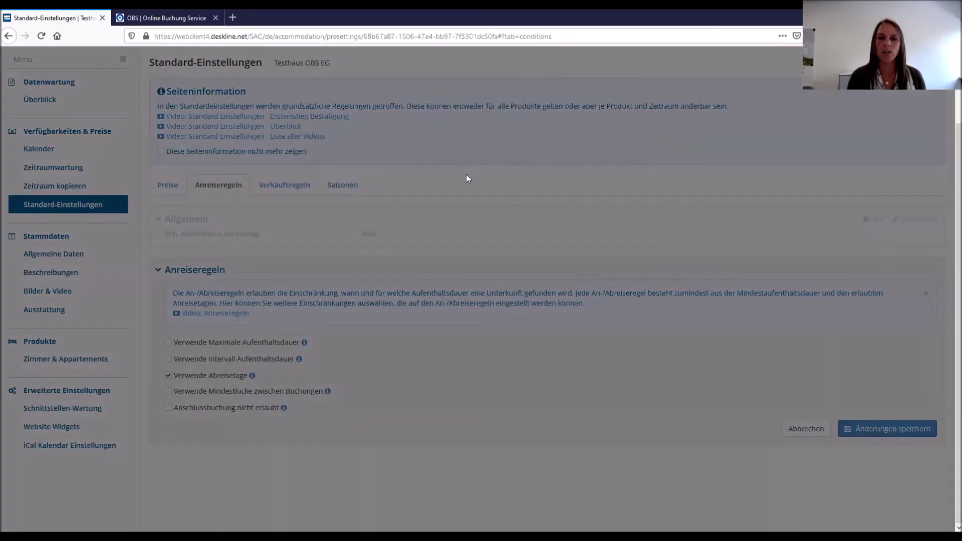
pyautogui.click(596, 139)
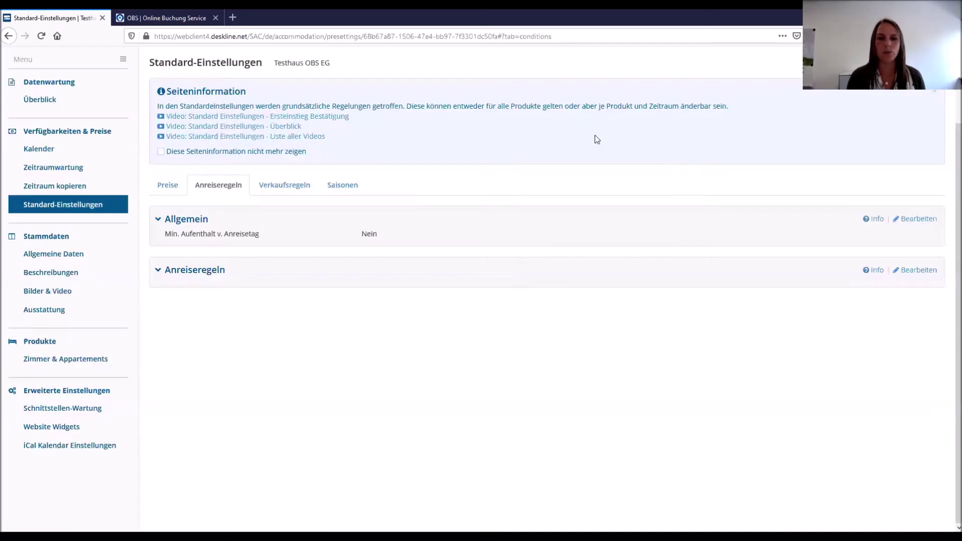
# - Enable a Buchungsstopp of 1 day in the default sales rules (Verkaufsregeln), saving it as the standard and updating all existing templates
pyautogui.click(288, 184)
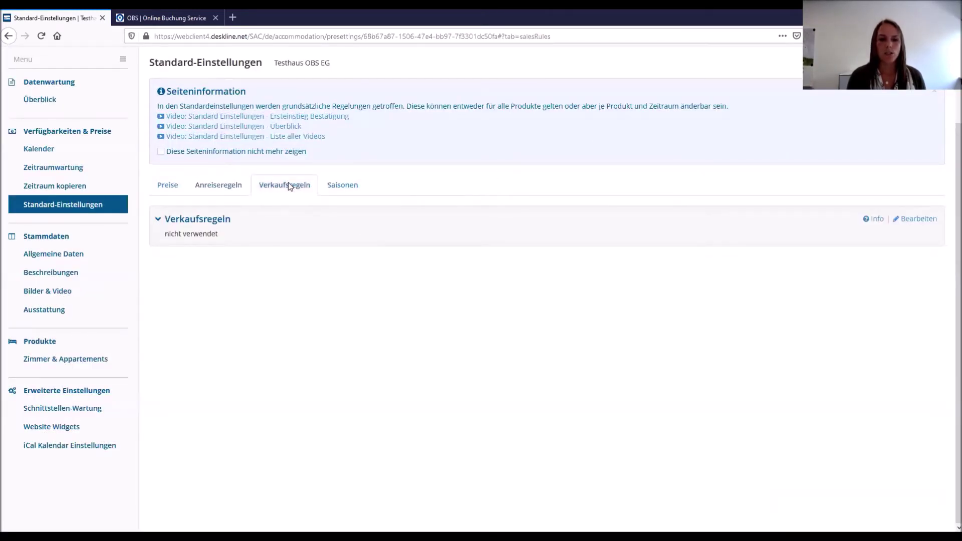
pyautogui.click(916, 217)
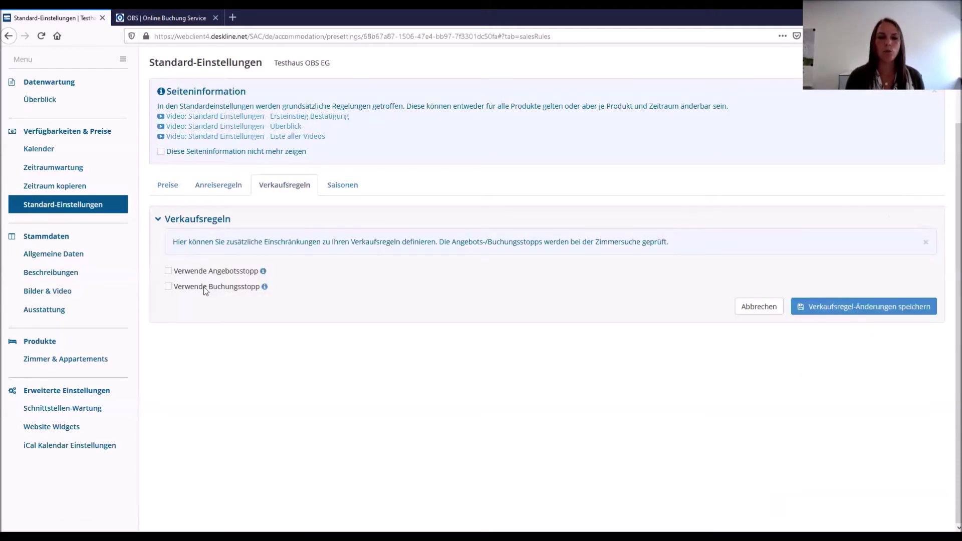
pyautogui.click(185, 289)
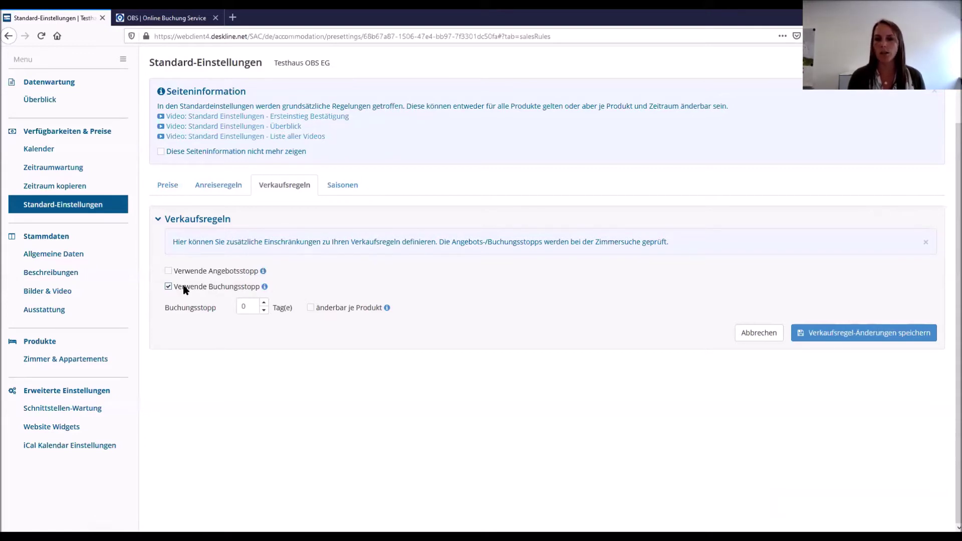
pyautogui.click(263, 303)
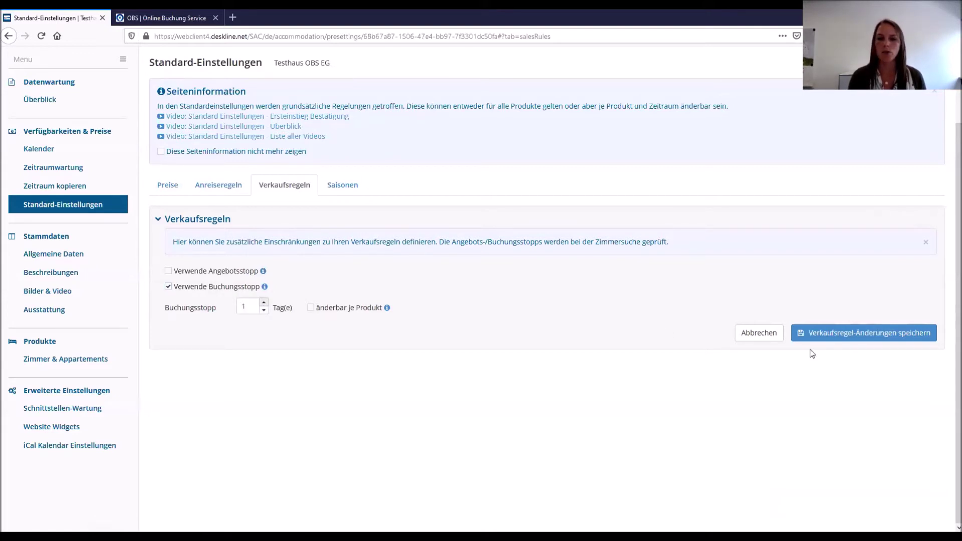
pyautogui.click(867, 339)
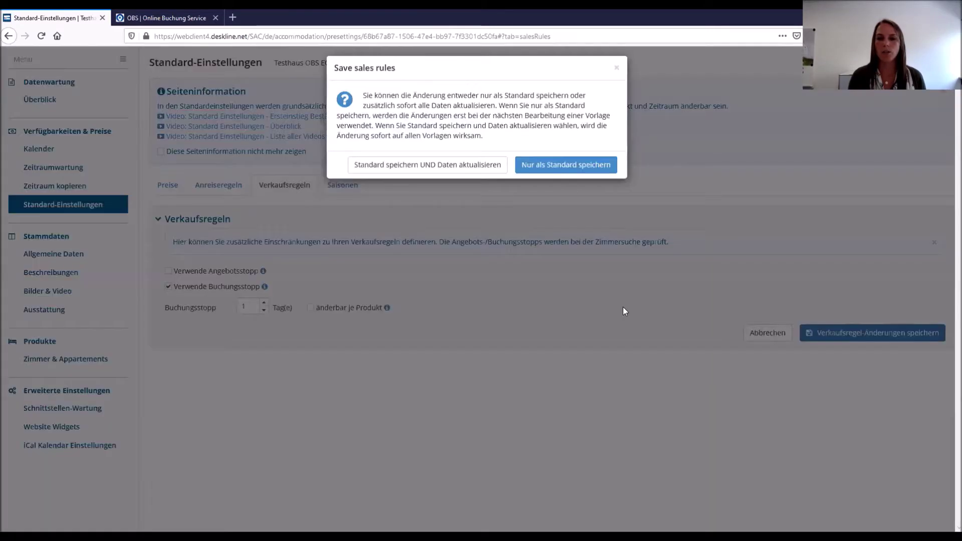
pyautogui.click(500, 173)
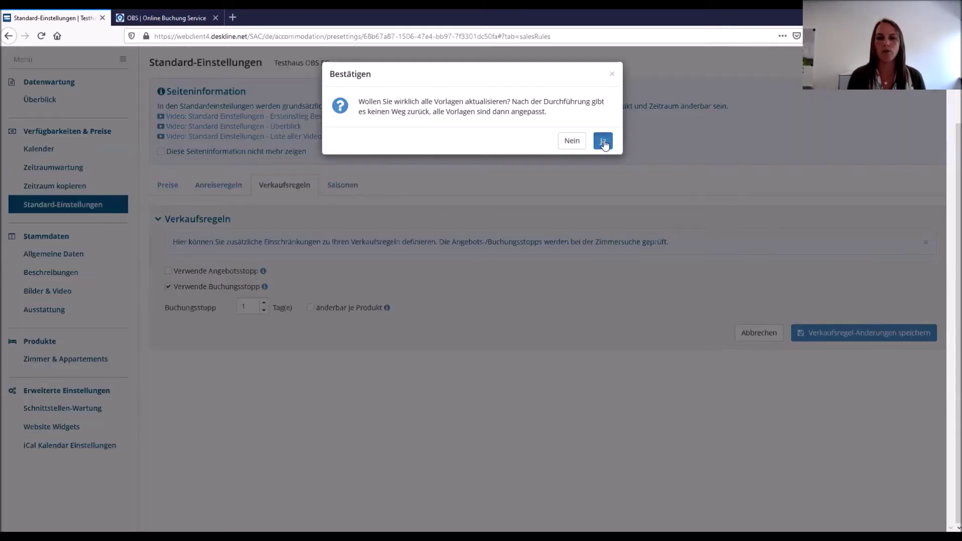
pyautogui.click(603, 142)
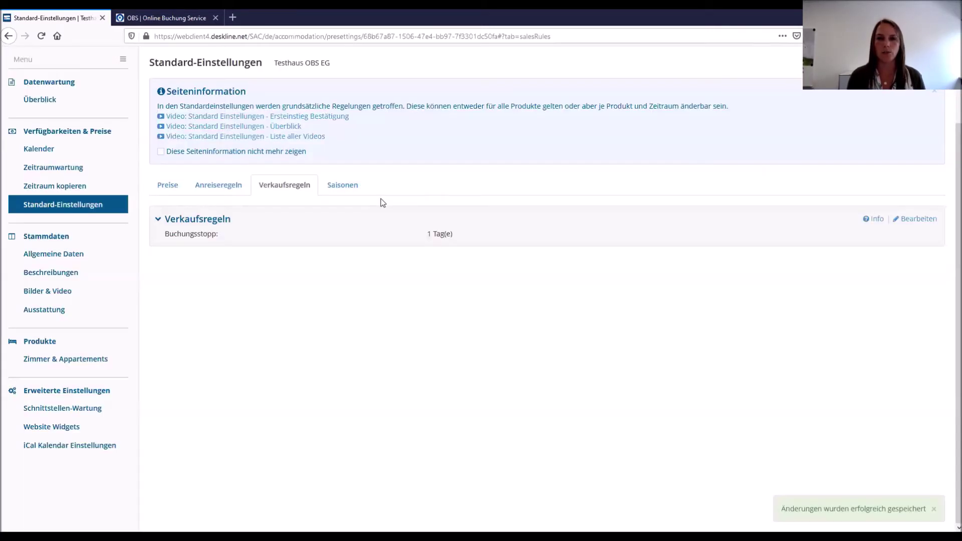
# - Review the price details of the STANDARD and Hauptsaison templates in the calendar, including their child discounts
pyautogui.click(49, 150)
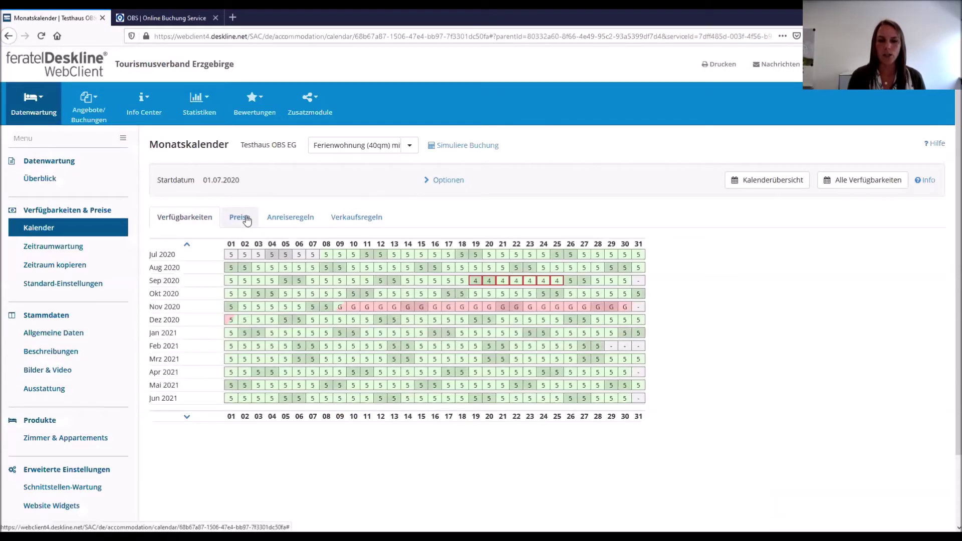
pyautogui.click(245, 218)
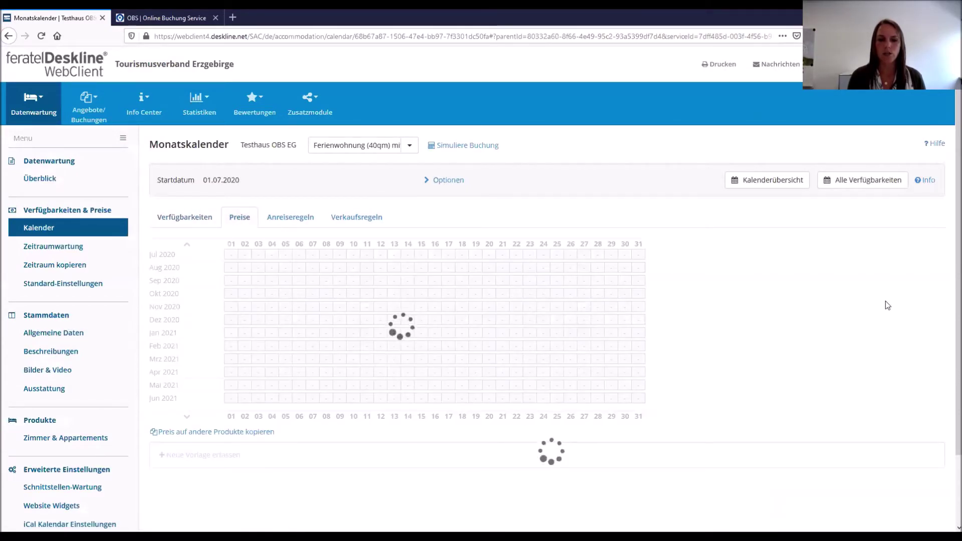
pyautogui.scroll(-2, 873, 293)
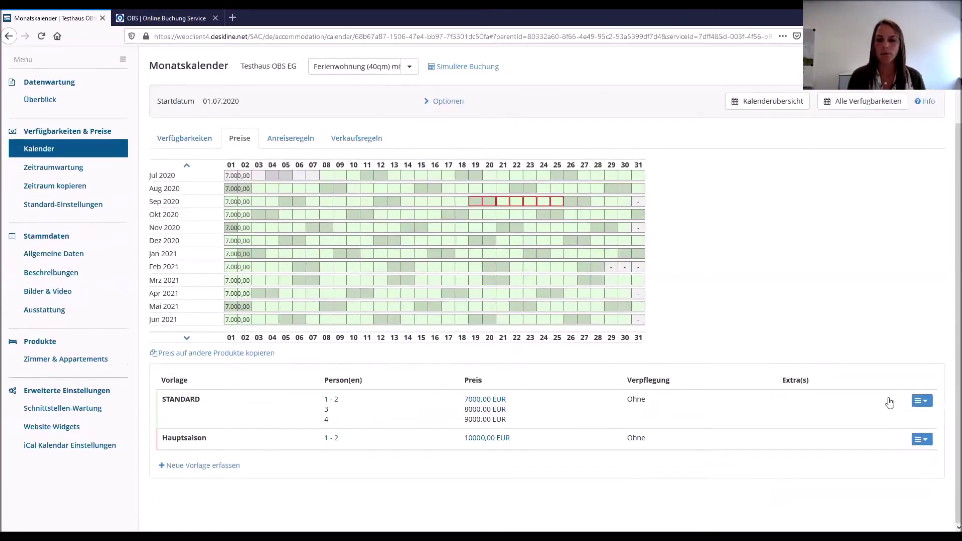
pyautogui.click(924, 402)
pyautogui.click(897, 417)
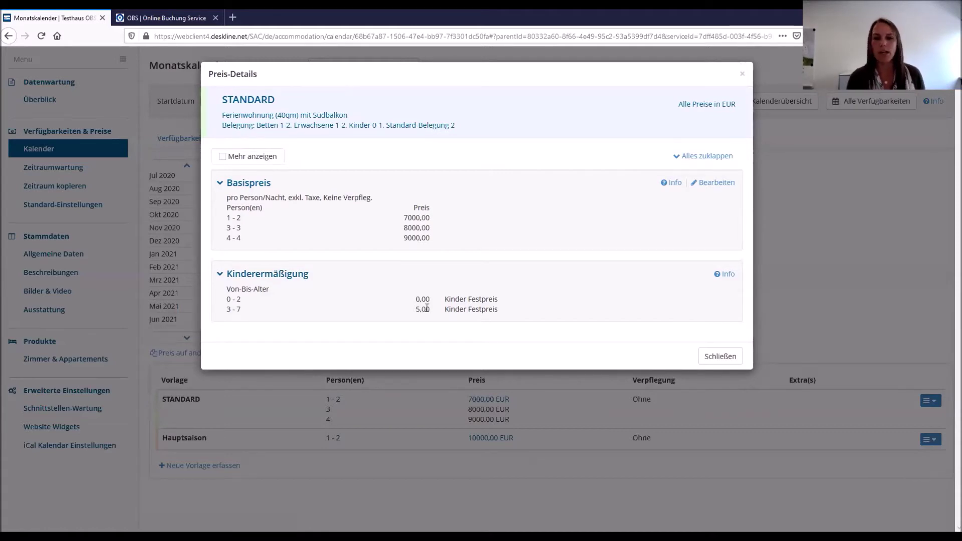
pyautogui.click(742, 75)
pyautogui.click(920, 440)
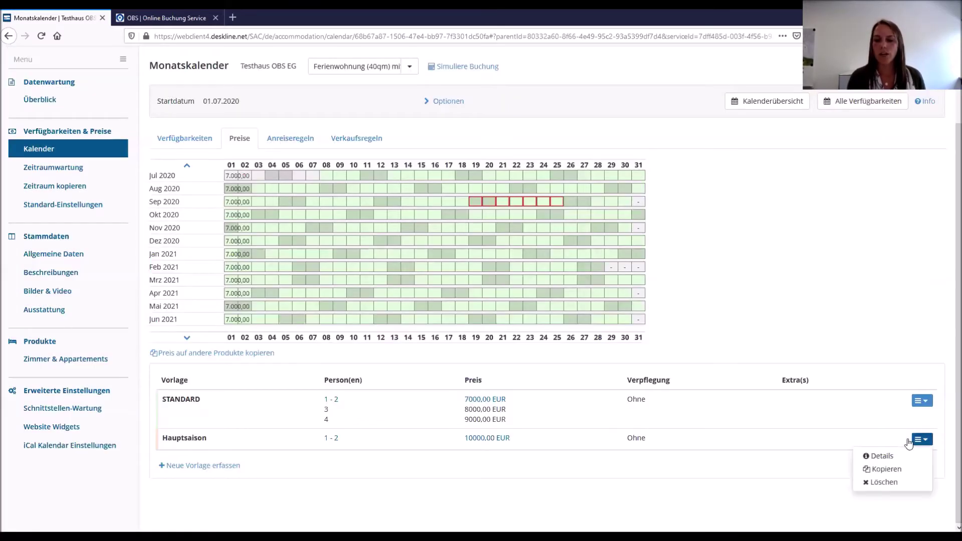
pyautogui.click(882, 456)
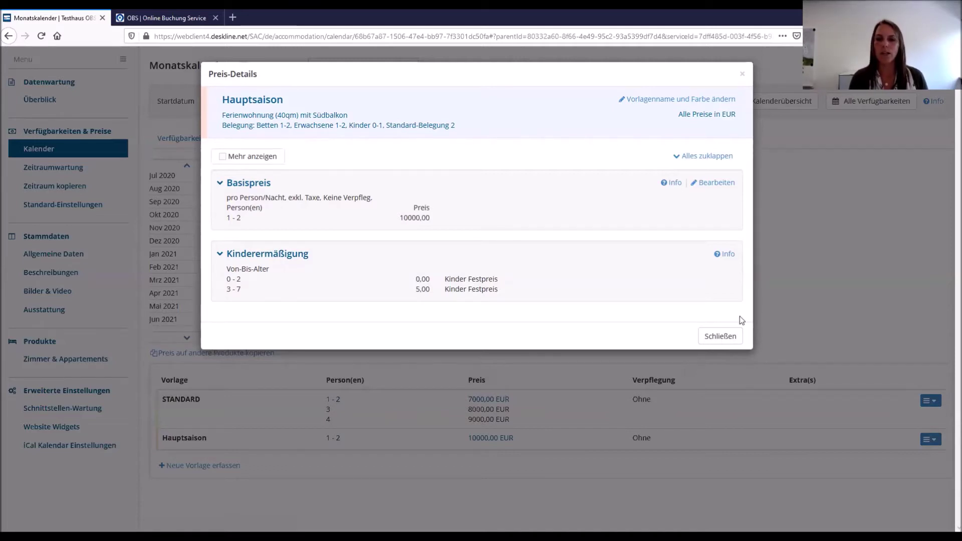
pyautogui.click(730, 335)
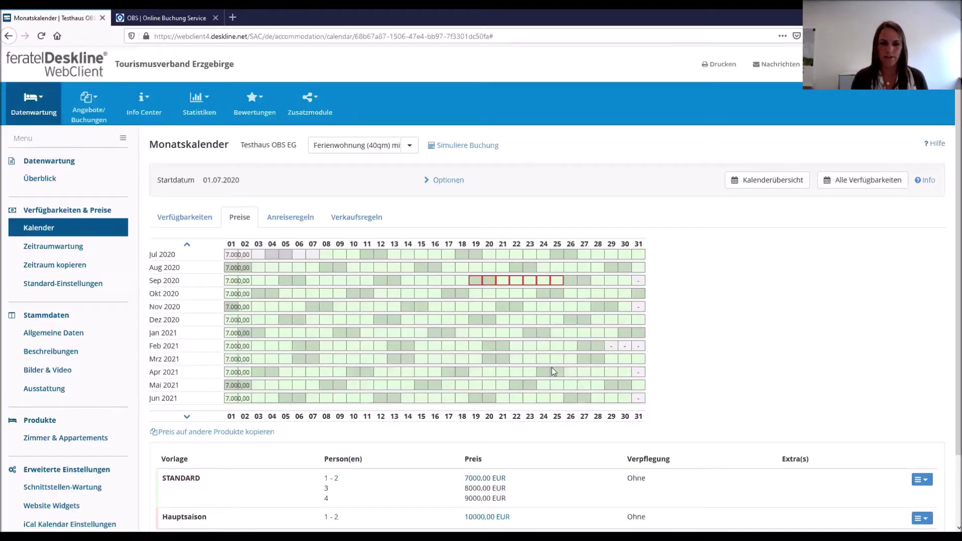
# - Advance the arrival rules calendar to start in May 2022 and save "Hauptsaison 3 Nächte MA" with Monday excluded as a departure day
pyautogui.scroll(-3, 266, 201)
pyautogui.click(283, 146)
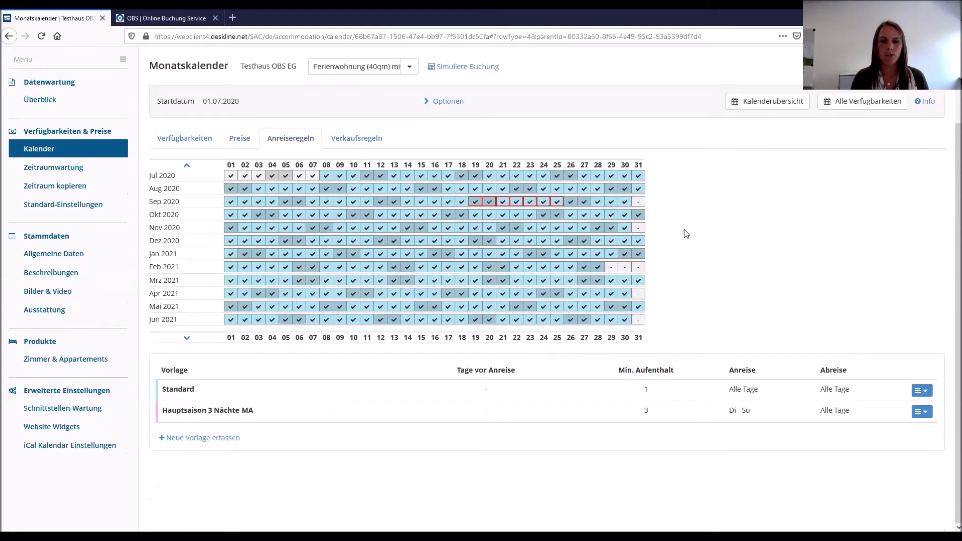
pyautogui.click(186, 338)
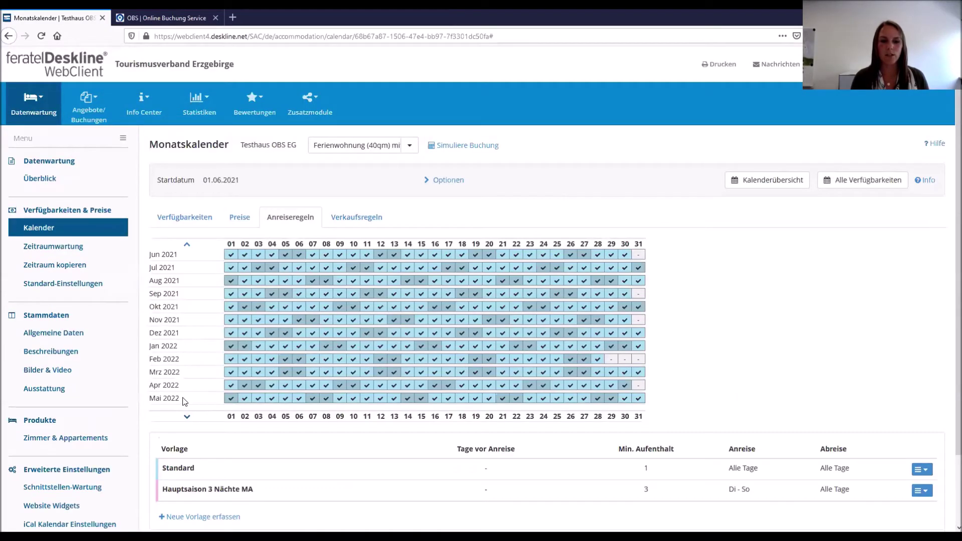
pyautogui.click(186, 418)
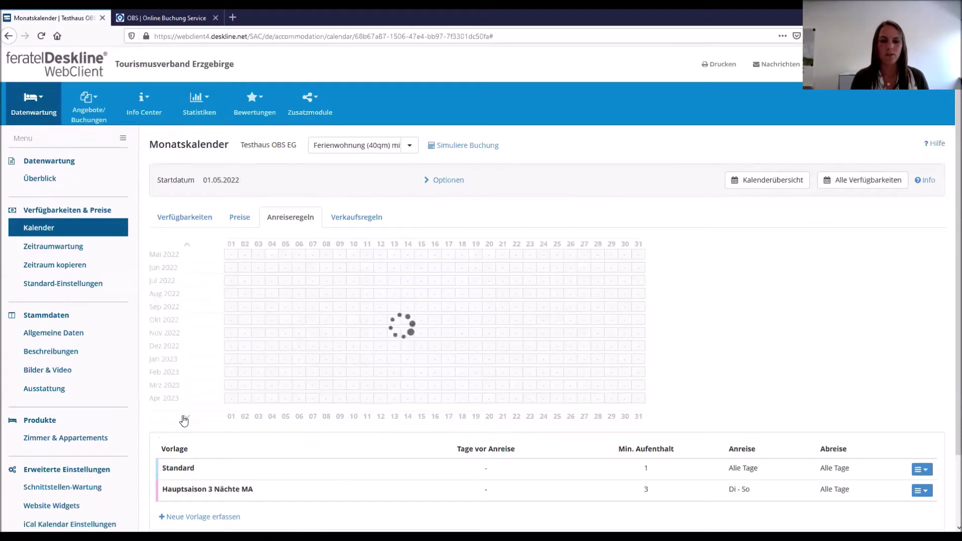
pyautogui.scroll(-3, 758, 304)
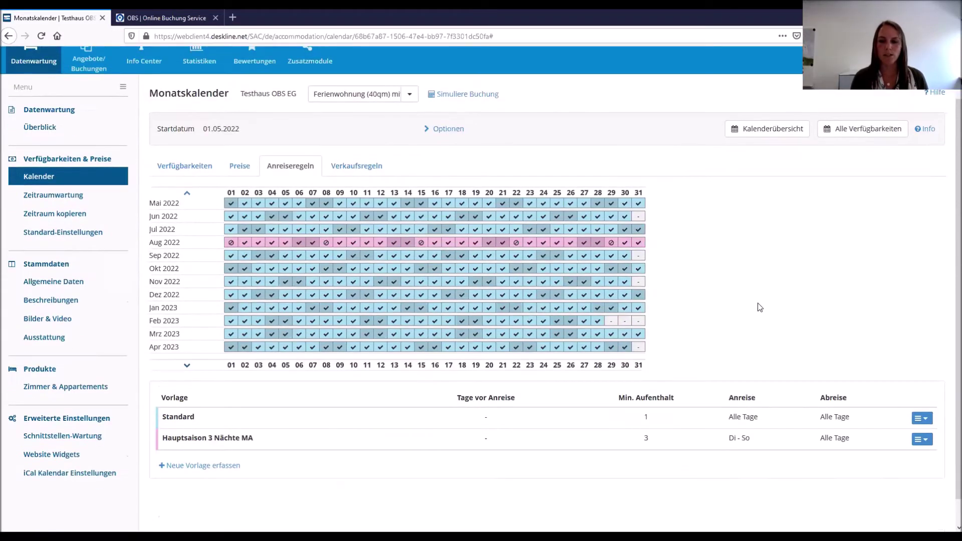
pyautogui.click(922, 411)
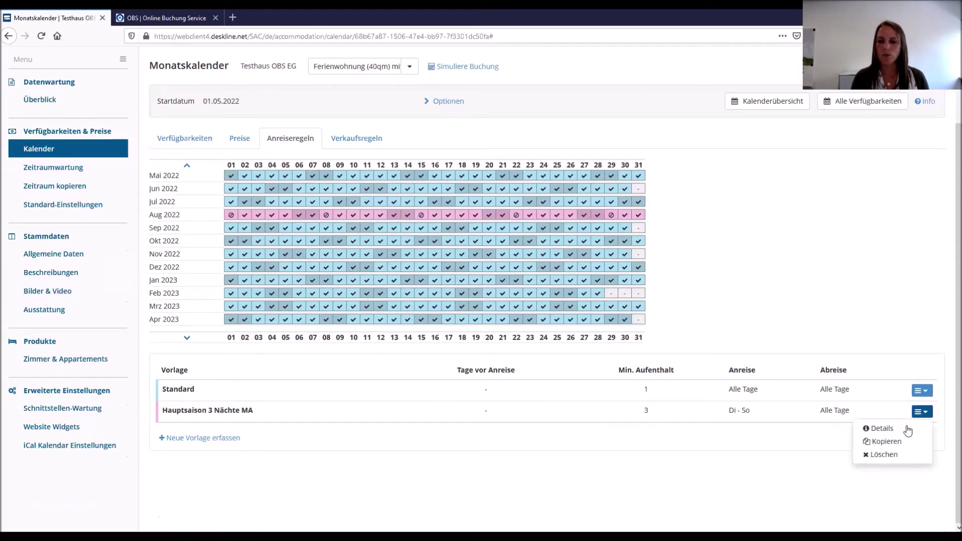
pyautogui.click(881, 428)
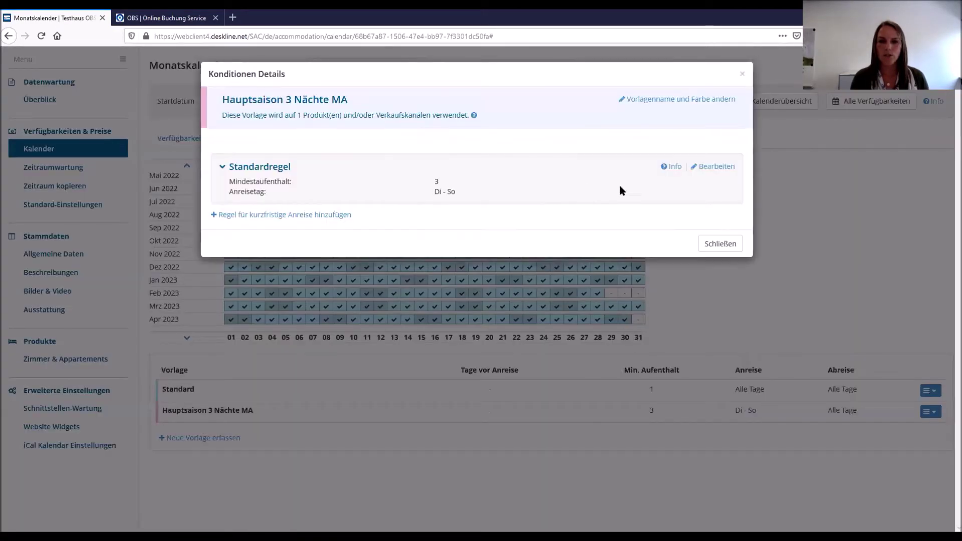
pyautogui.click(707, 167)
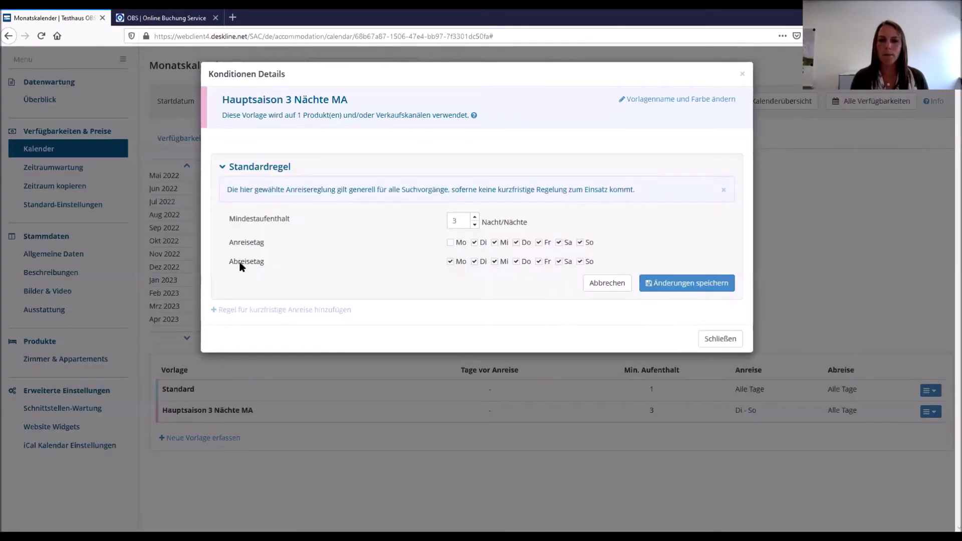
pyautogui.click(450, 262)
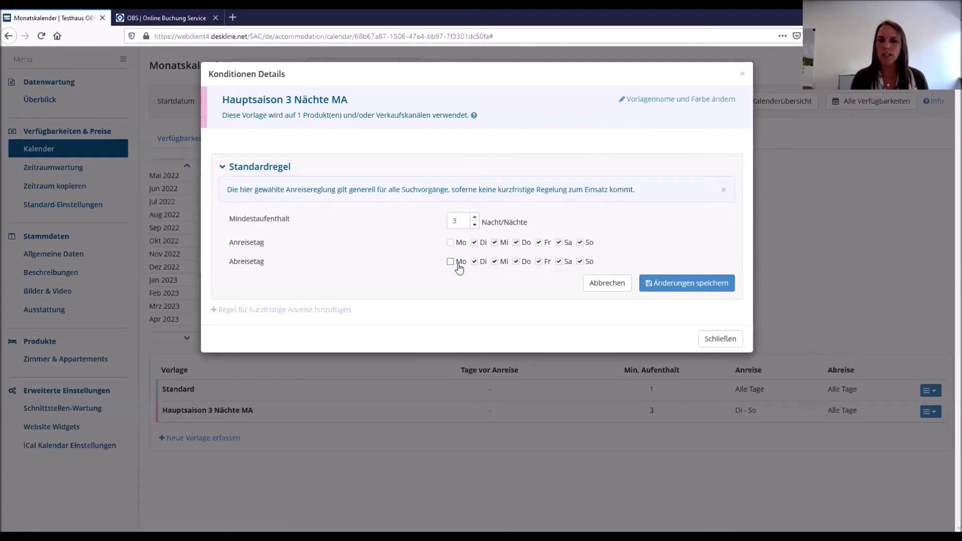
pyautogui.click(623, 283)
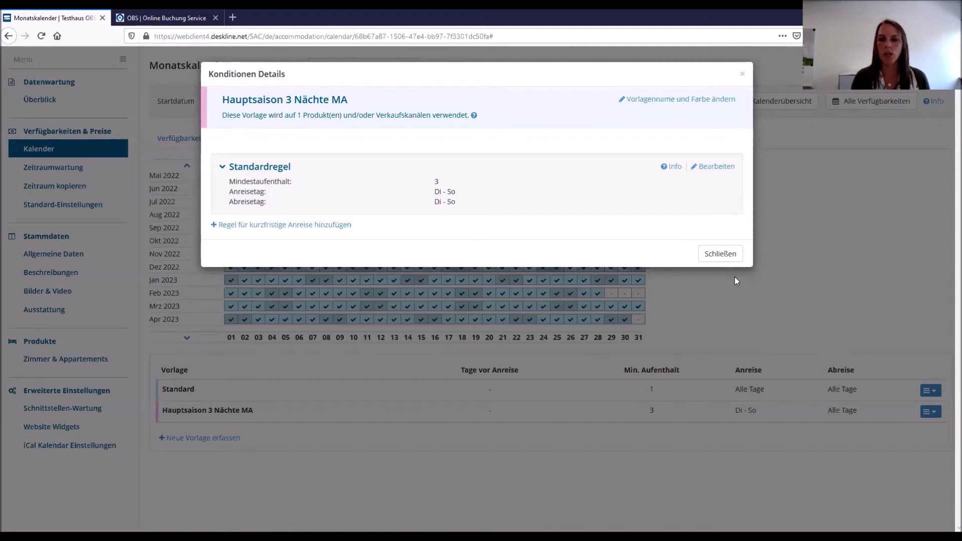
pyautogui.click(727, 255)
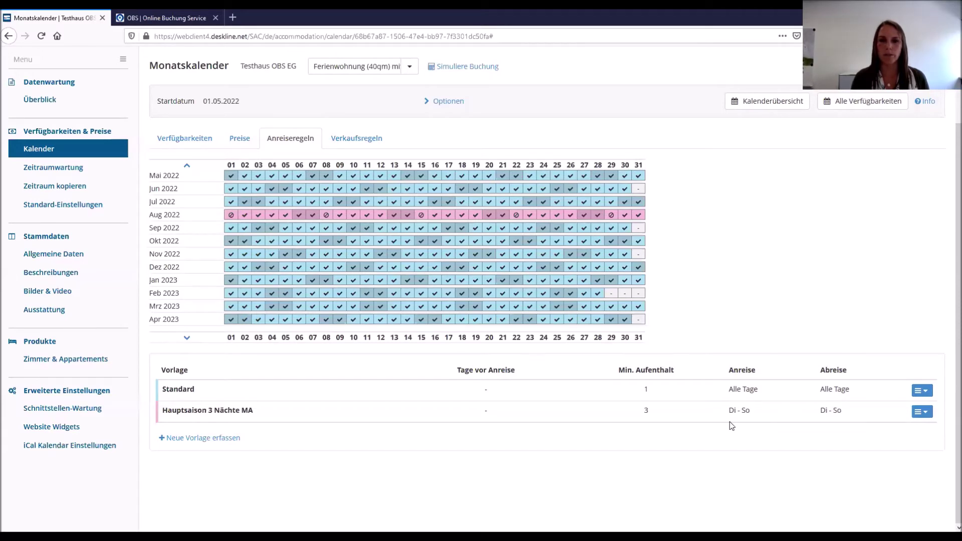
# - Show the sales rules in the monthly calendar and turn off weekend marking (Wochenenden markieren) in its display options
pyautogui.click(353, 142)
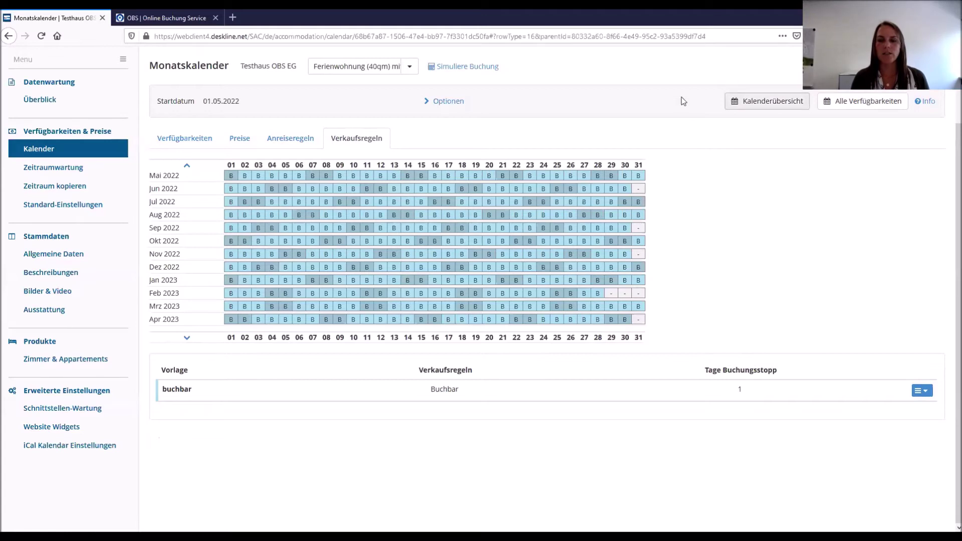
pyautogui.click(460, 104)
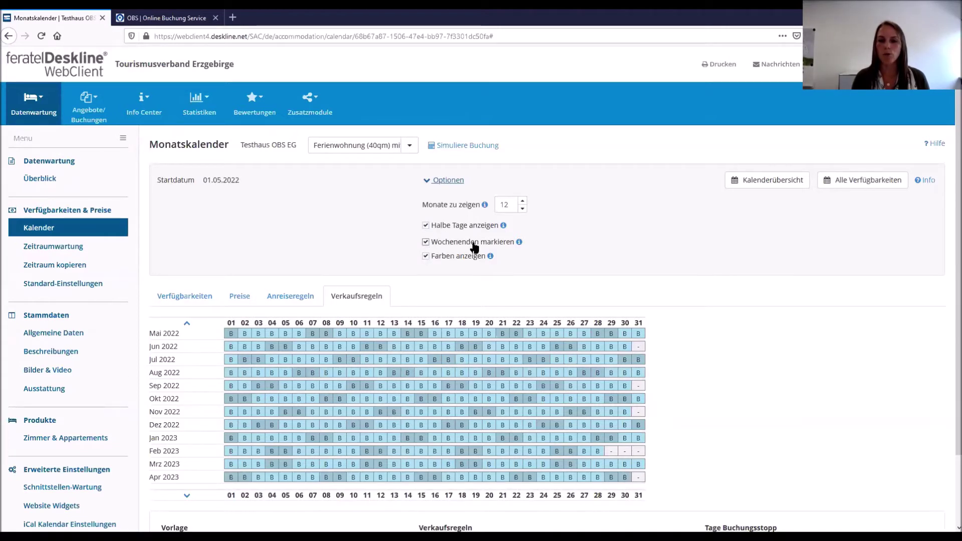
pyautogui.click(426, 242)
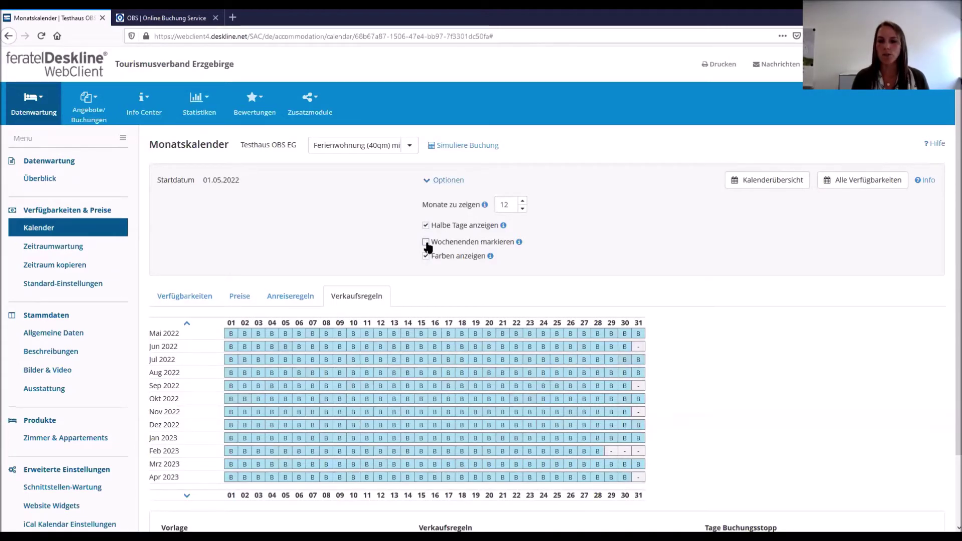
# - Turn on weekend marking (Wochenenden markieren) in the monthly calendar's display options and show the availabilities
pyautogui.click(425, 242)
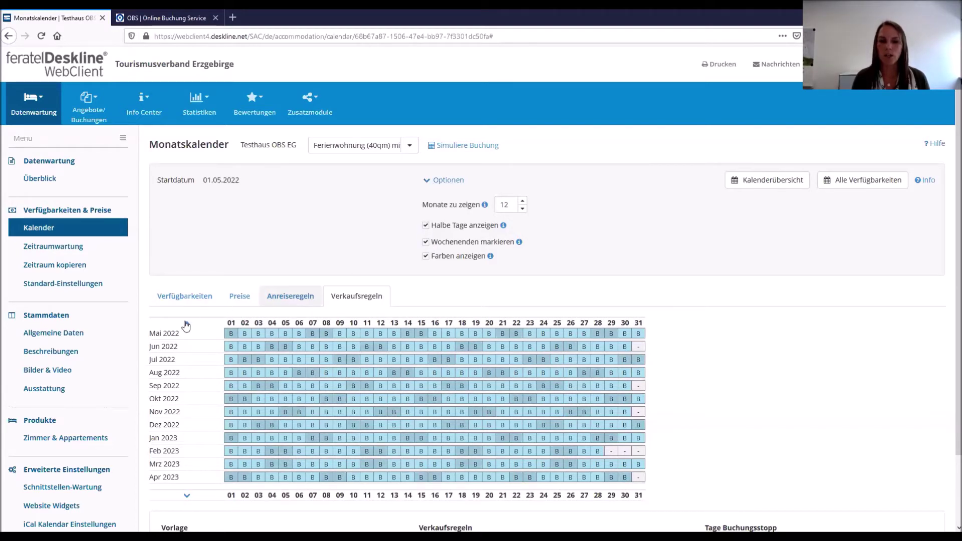
pyautogui.click(177, 299)
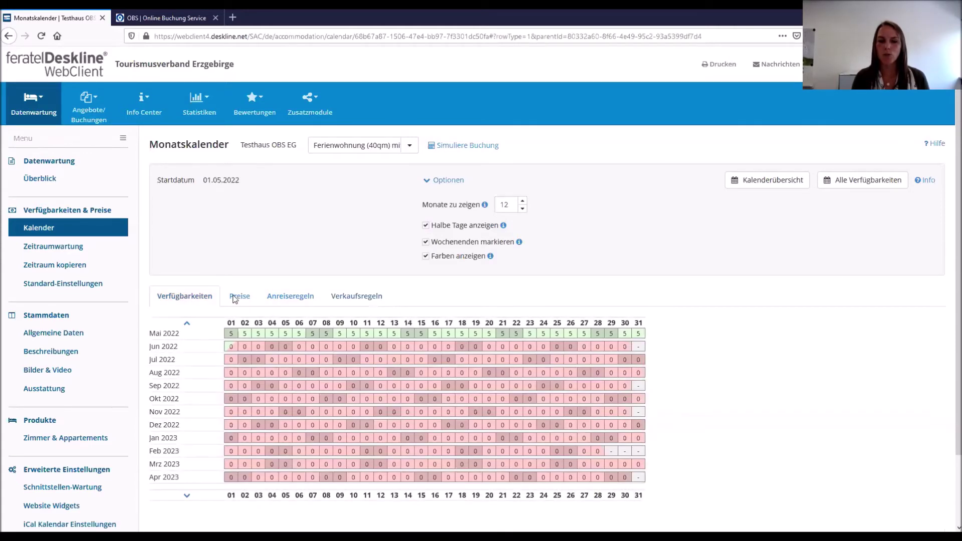
pyautogui.moveTo(232, 348)
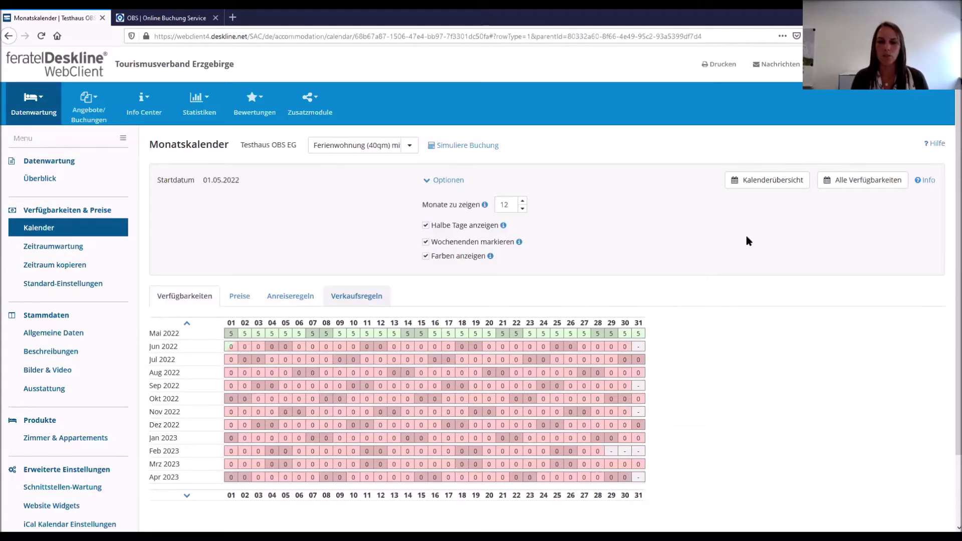
pyautogui.scroll(-1, 743, 235)
pyautogui.scroll(-1, 734, 242)
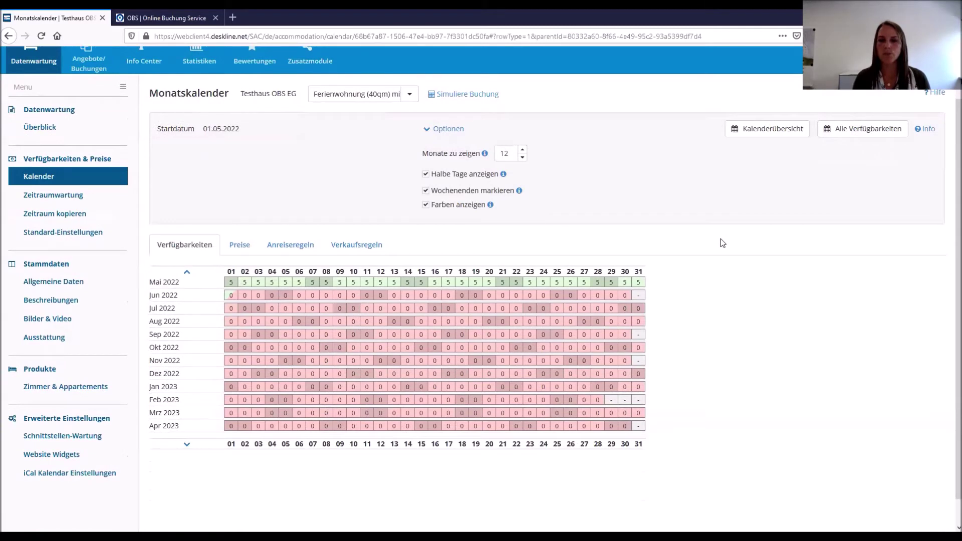
pyautogui.scroll(2, 720, 238)
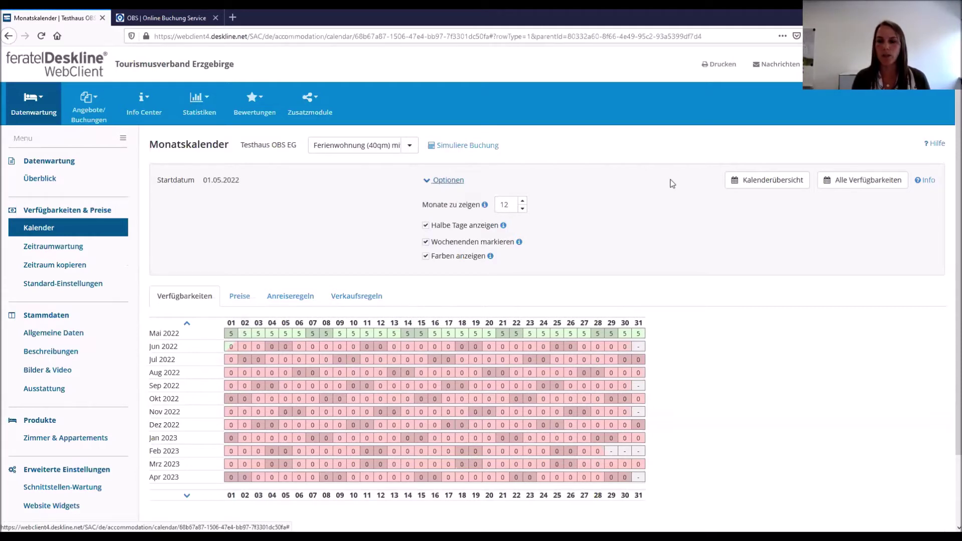
pyautogui.click(443, 183)
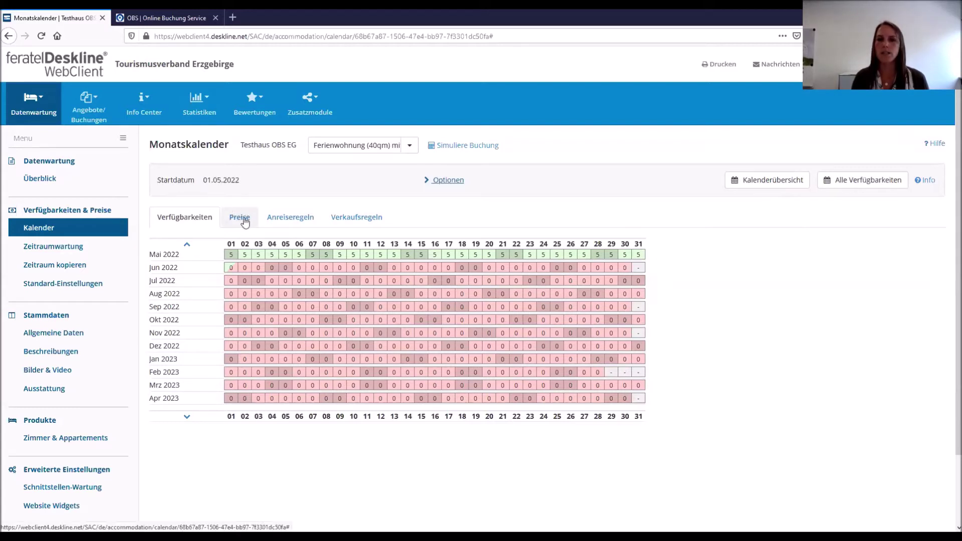
# - Compare the calendar overview, monthly calendar and Alle Verfügbarkeiten views, returning to the monthly calendar
pyautogui.click(753, 186)
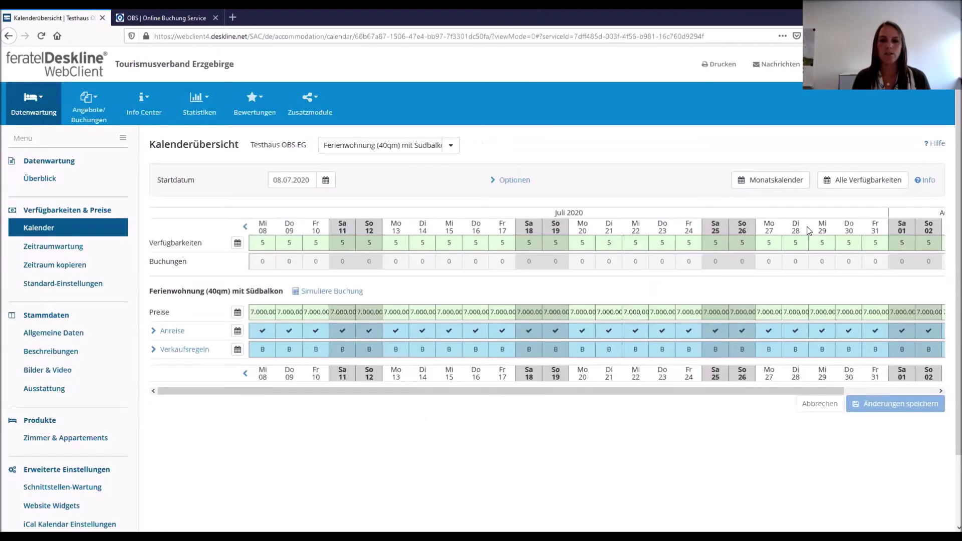
pyautogui.scroll(-2, 743, 226)
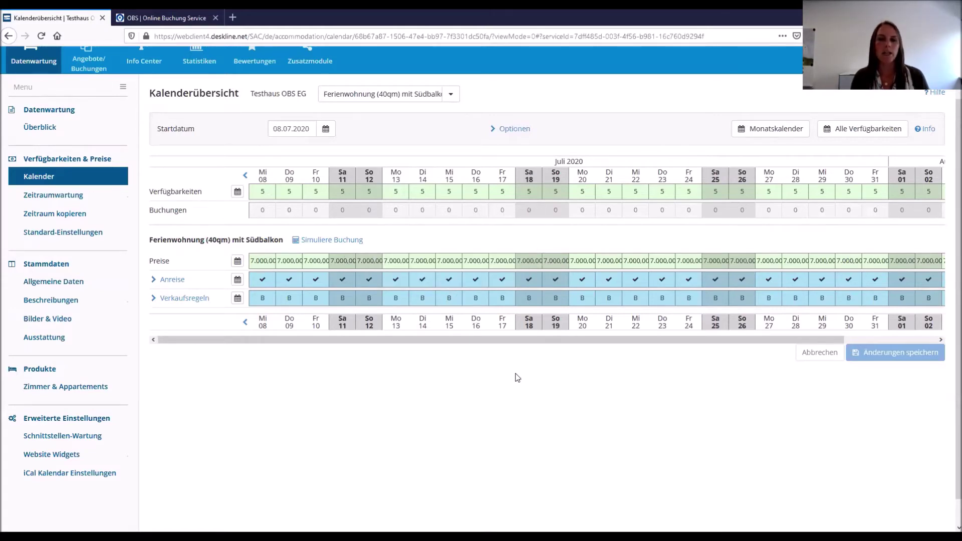
pyautogui.scroll(1, 591, 325)
pyautogui.click(748, 176)
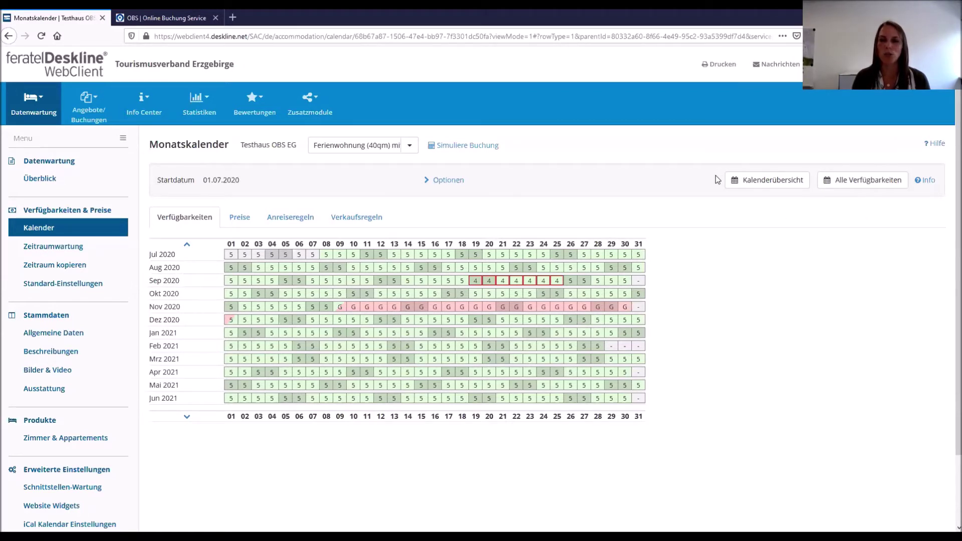
pyautogui.click(845, 184)
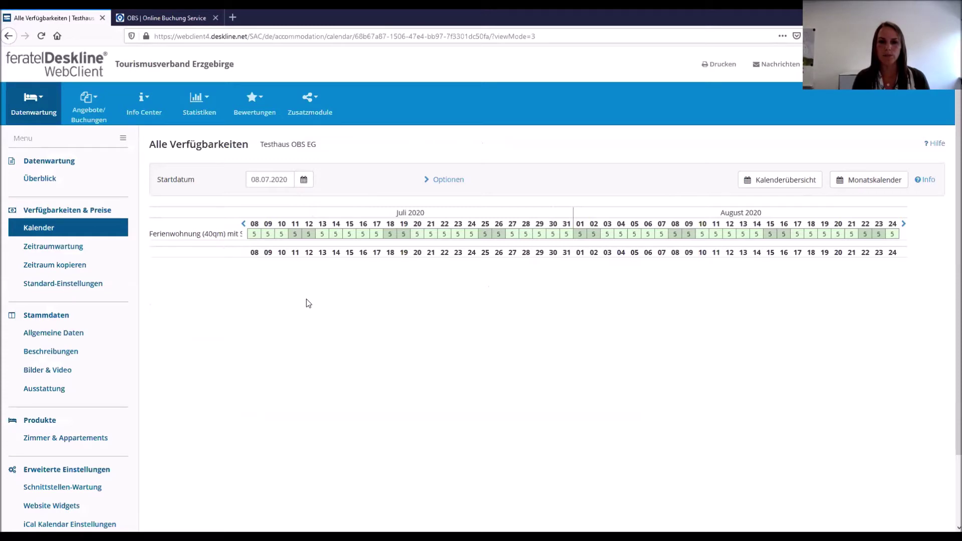
pyautogui.click(758, 180)
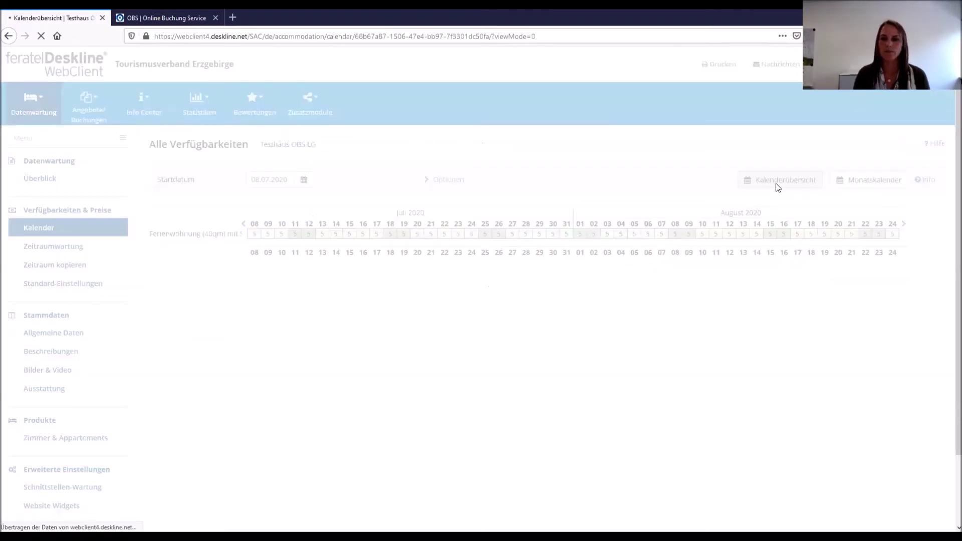
pyautogui.click(773, 181)
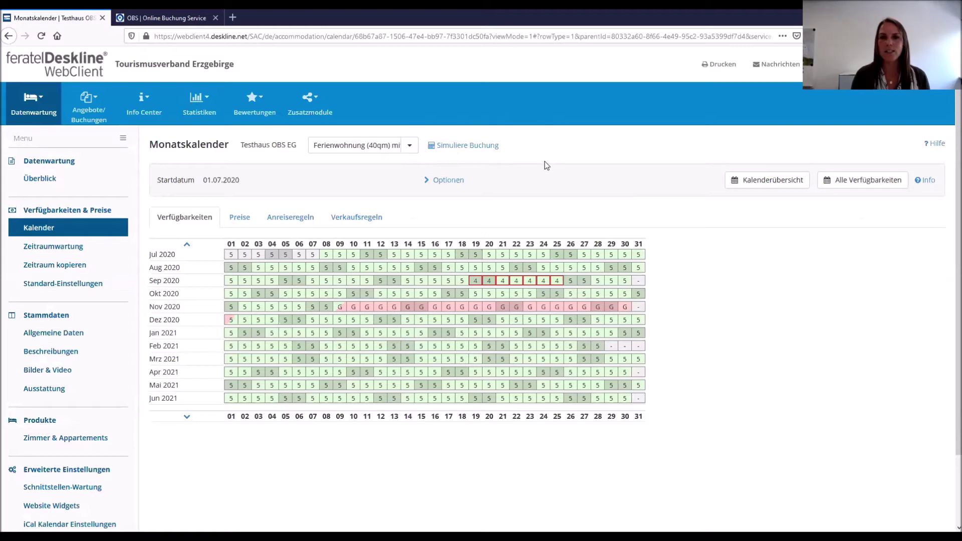
# - Simulate one-night bookings of the holiday apartment for two adults arriving 08.07.2020 and 15.07.2020, checking whether each is bookable
pyautogui.click(473, 148)
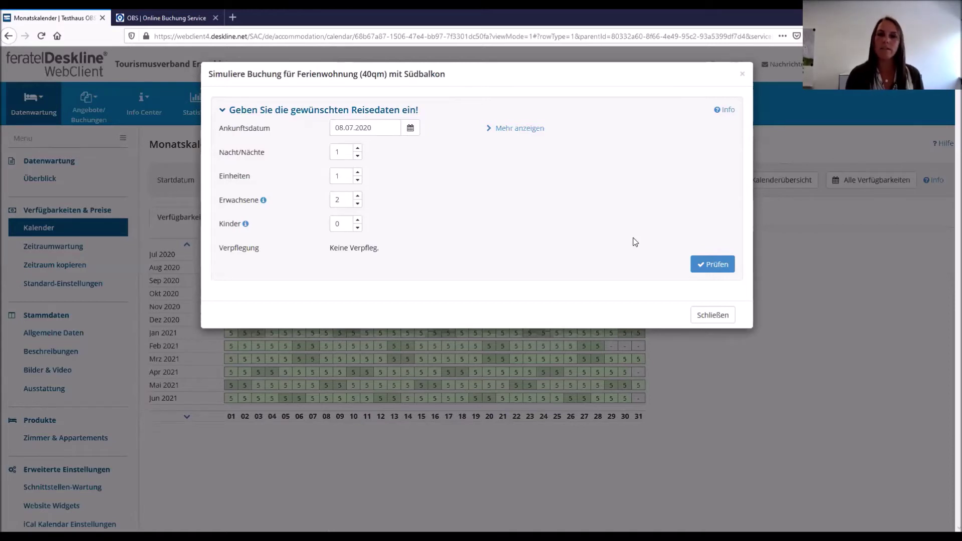
pyautogui.click(703, 261)
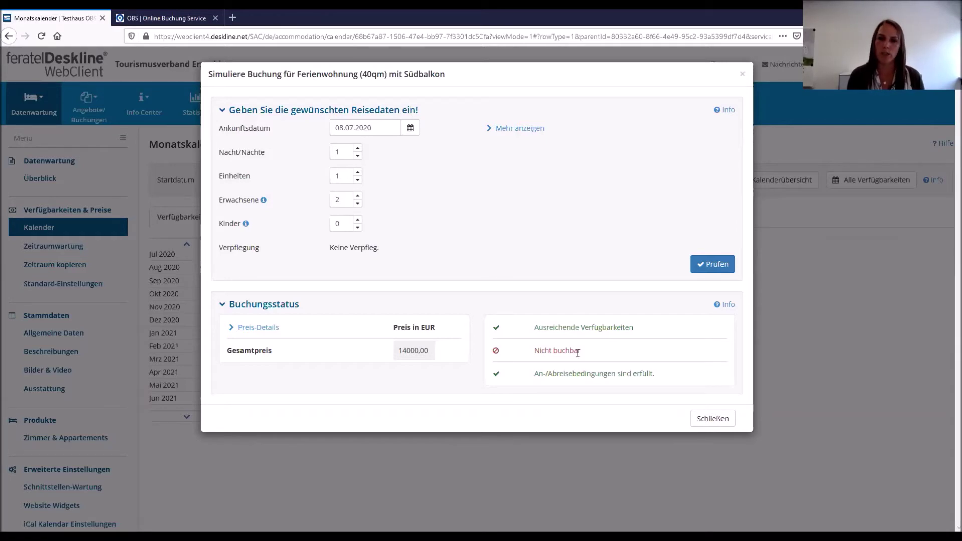
pyautogui.click(409, 128)
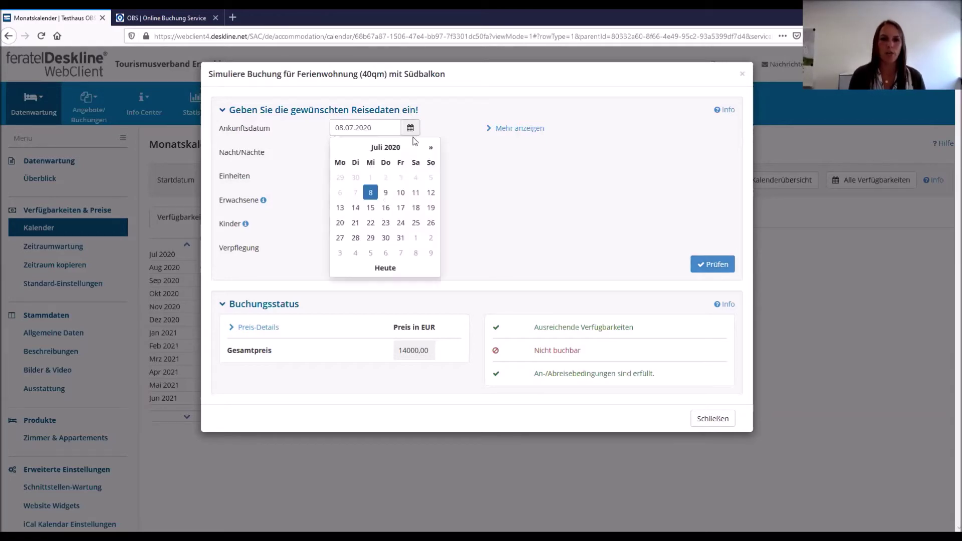
pyautogui.click(371, 209)
pyautogui.click(703, 264)
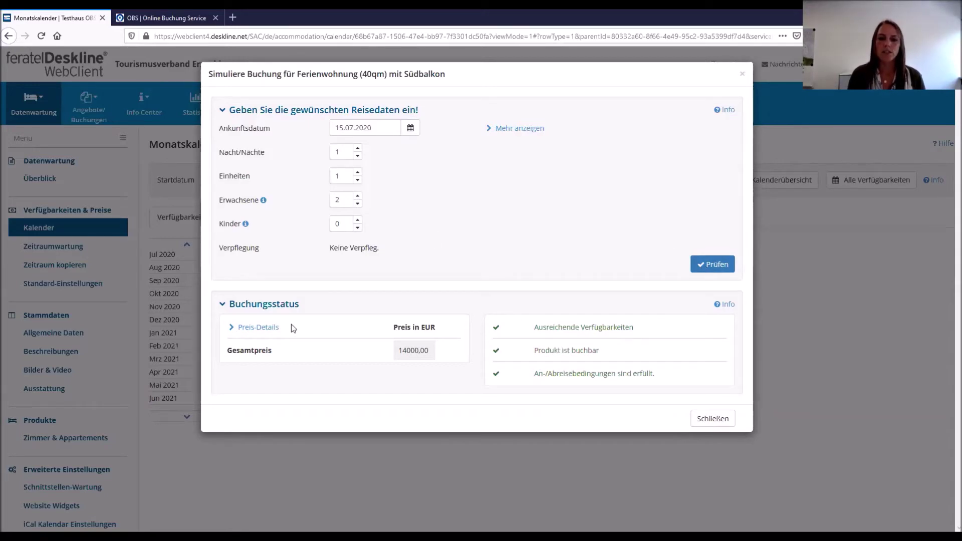
pyautogui.click(719, 419)
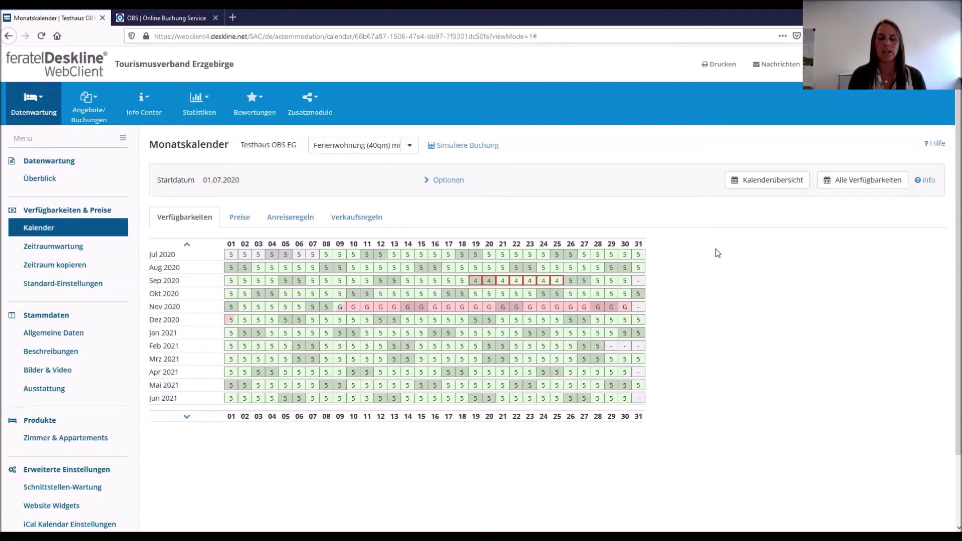
# - Look at the availability editing options for 07.09.2020 to 11.09.2020 in the monthly calendar and close them without changes
pyautogui.scroll(-2, 713, 251)
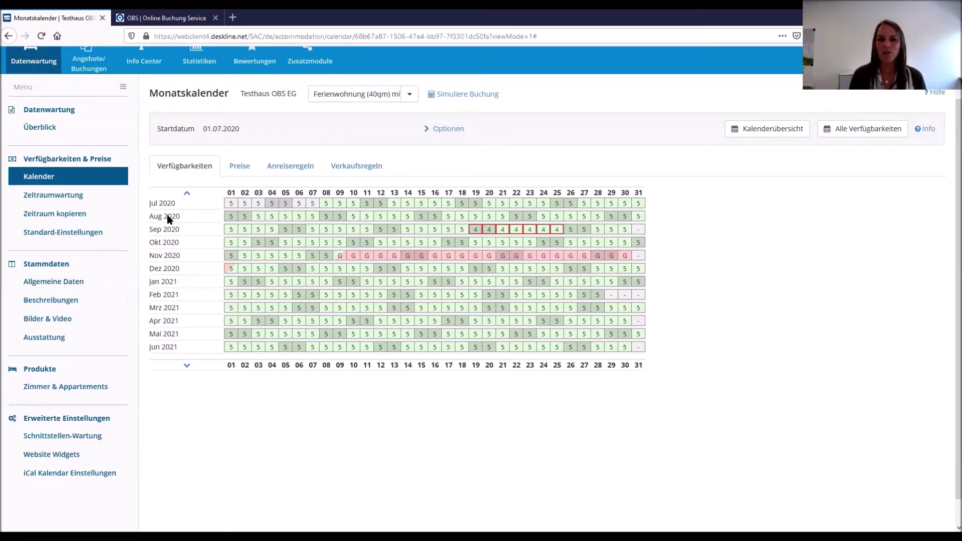
pyautogui.moveTo(312, 229); pyautogui.dragTo(368, 229)
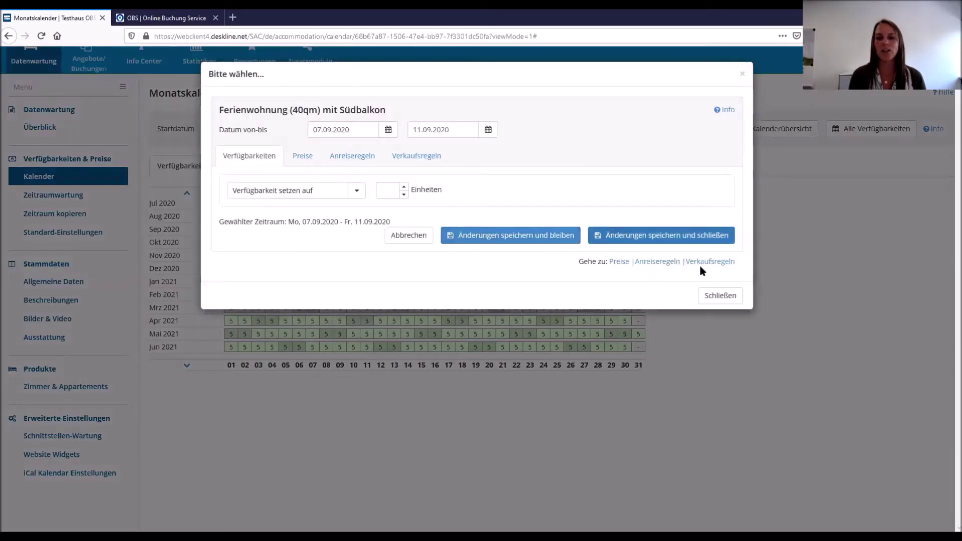
pyautogui.click(720, 296)
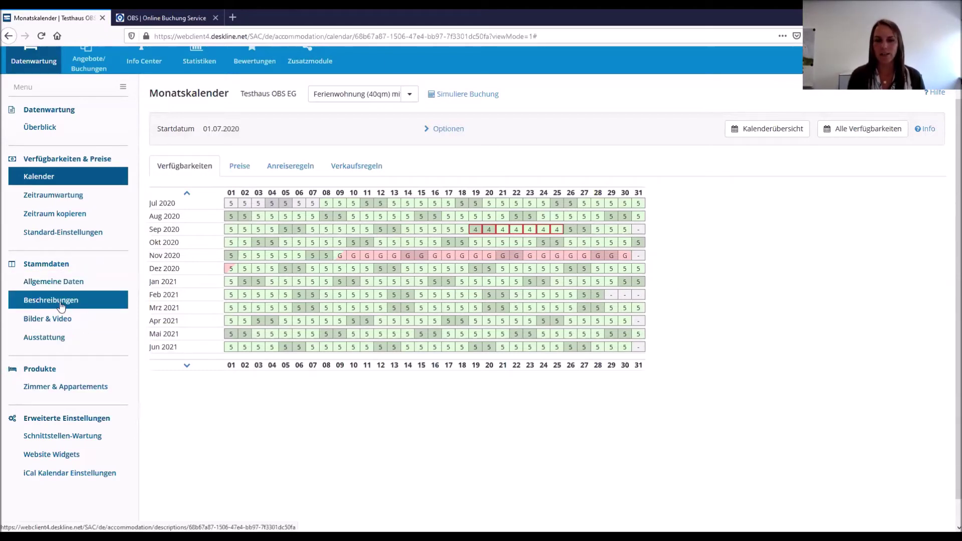
# - Review the property's general master data, preferred communication and stored addresses under Allgemeine Daten
pyautogui.click(63, 285)
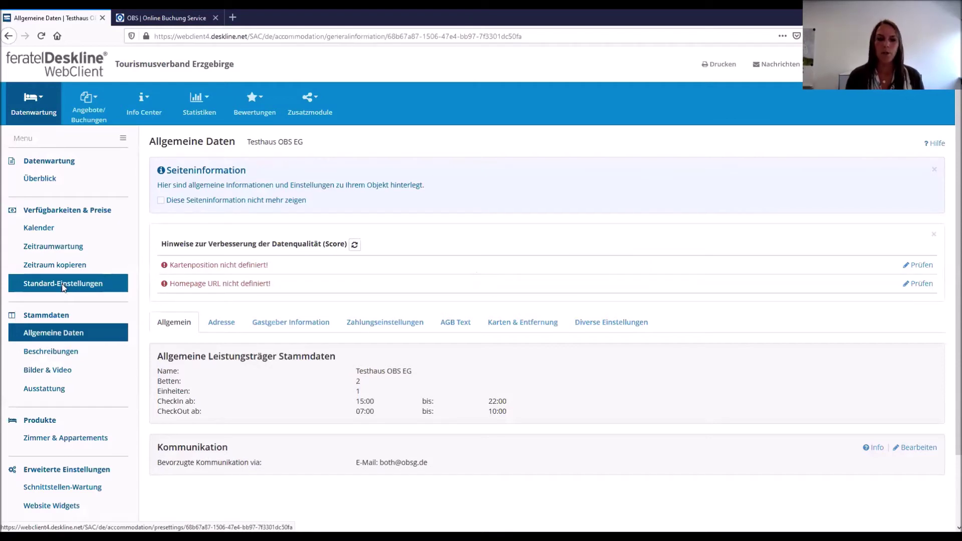
pyautogui.click(58, 341)
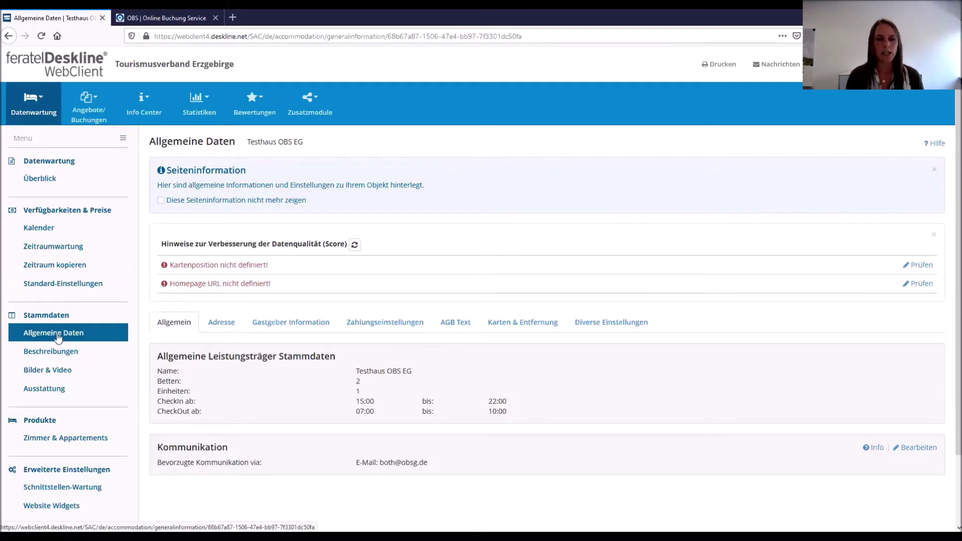
pyautogui.scroll(-2, 715, 273)
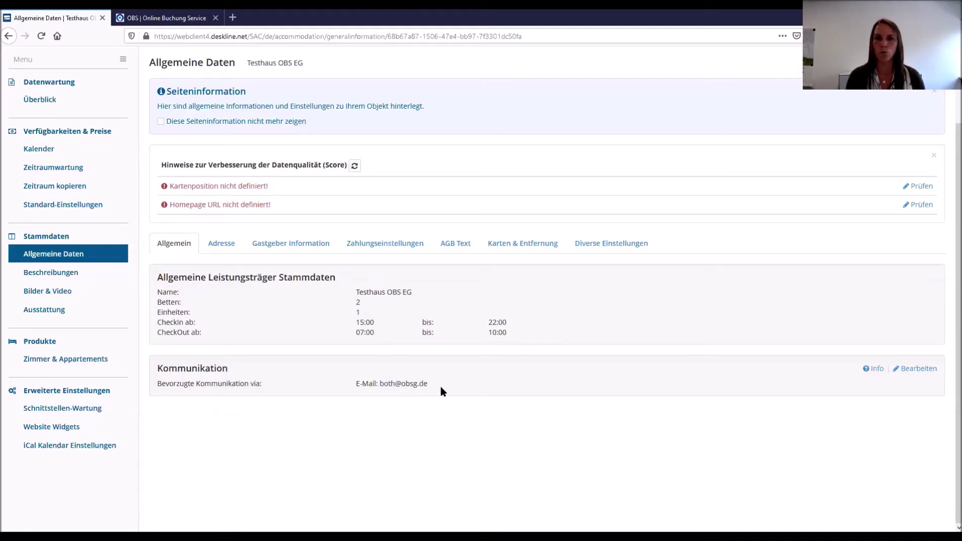
pyautogui.click(219, 244)
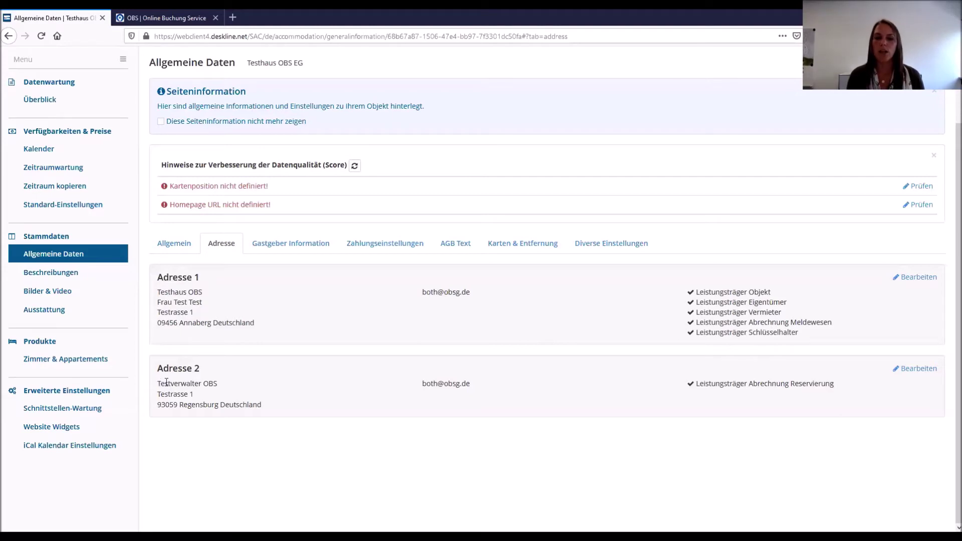
pyautogui.tripleClick(215, 384)
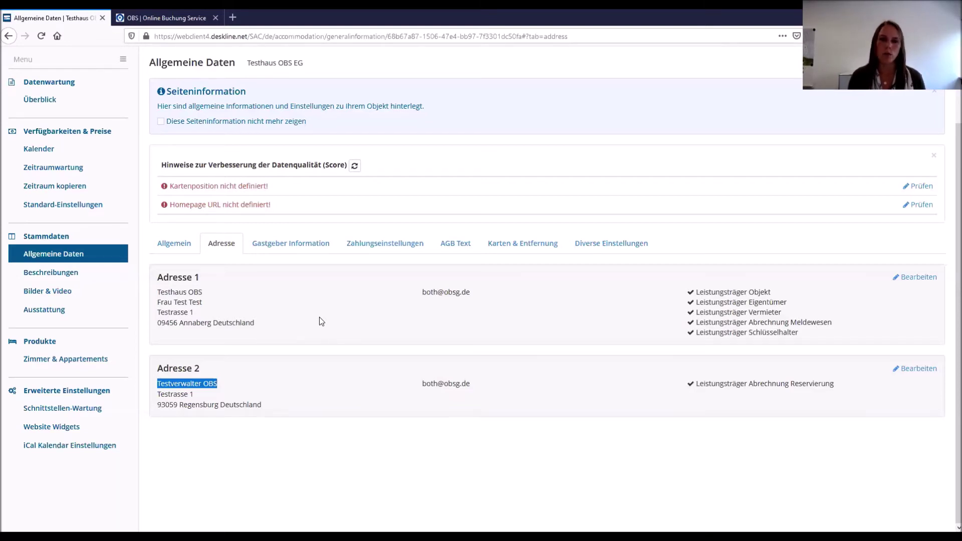
# - Review the property's host information, payment settings and AGB text sections
pyautogui.click(285, 244)
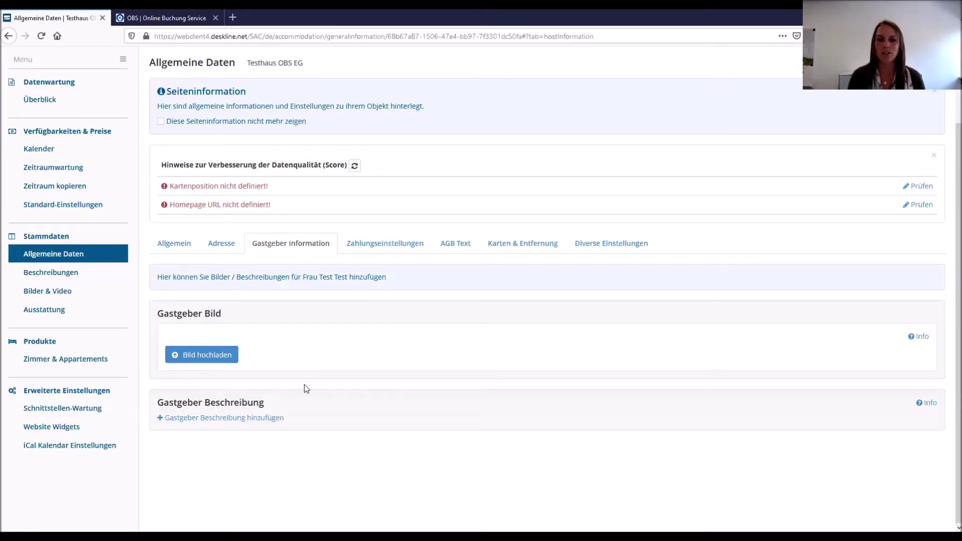
pyautogui.click(389, 250)
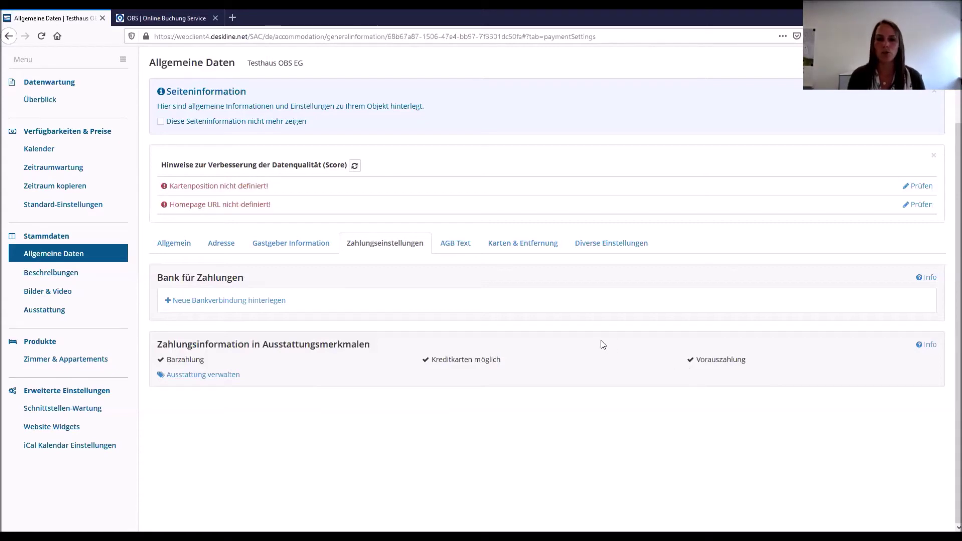
pyautogui.click(468, 249)
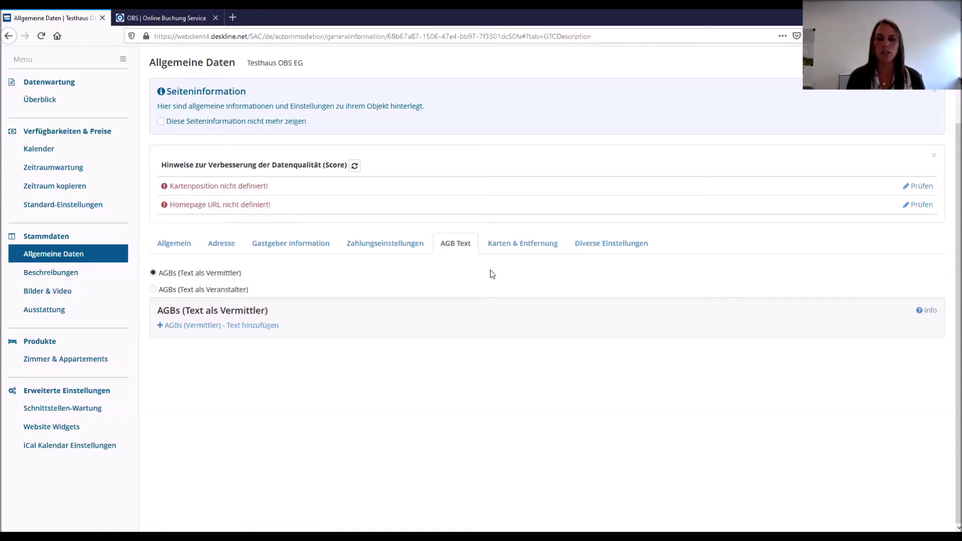
# - Examine the property's map position, distance and location details under Karten & Entfernung, along with the data quality hints
pyautogui.click(514, 247)
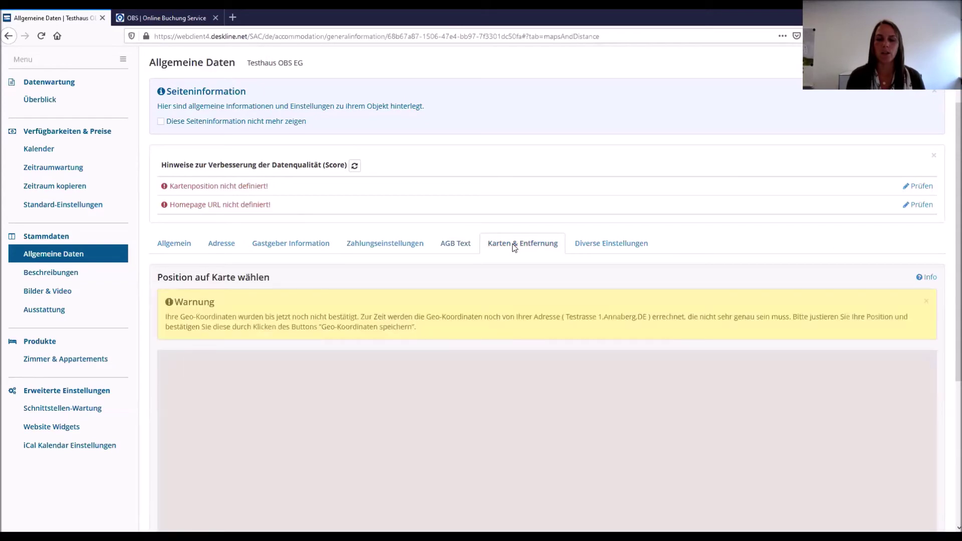
pyautogui.scroll(-2, 941, 243)
pyautogui.scroll(-1, 941, 244)
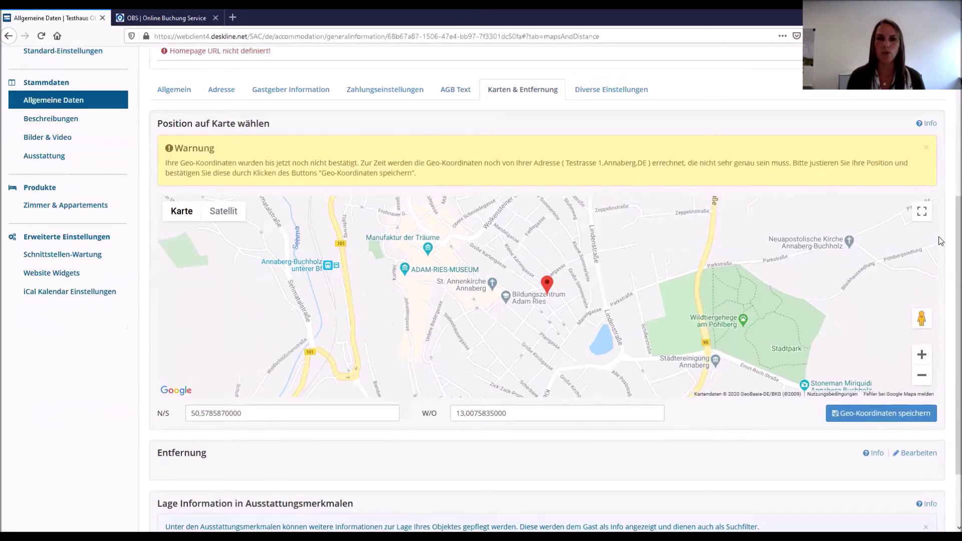
pyautogui.scroll(-1, 940, 241)
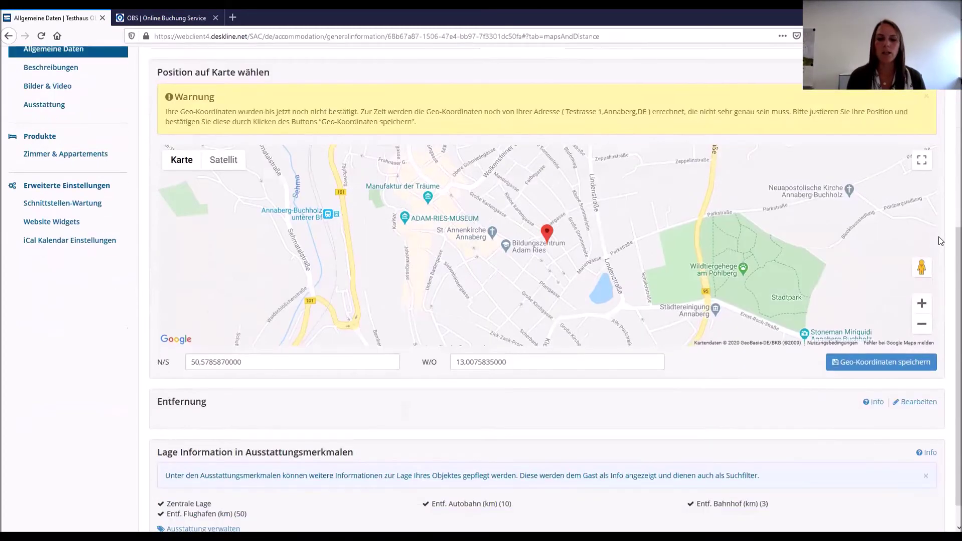
pyautogui.scroll(2, 939, 237)
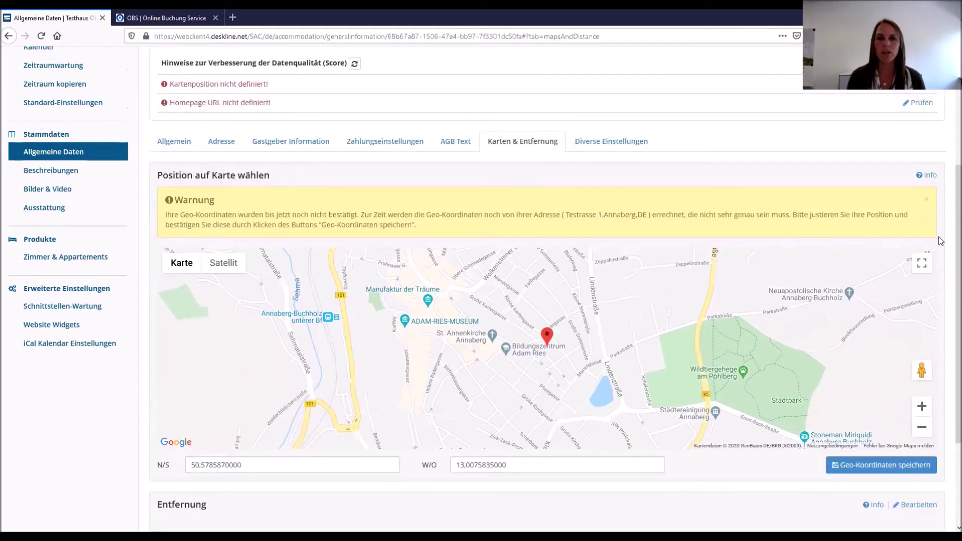
pyautogui.scroll(1, 939, 237)
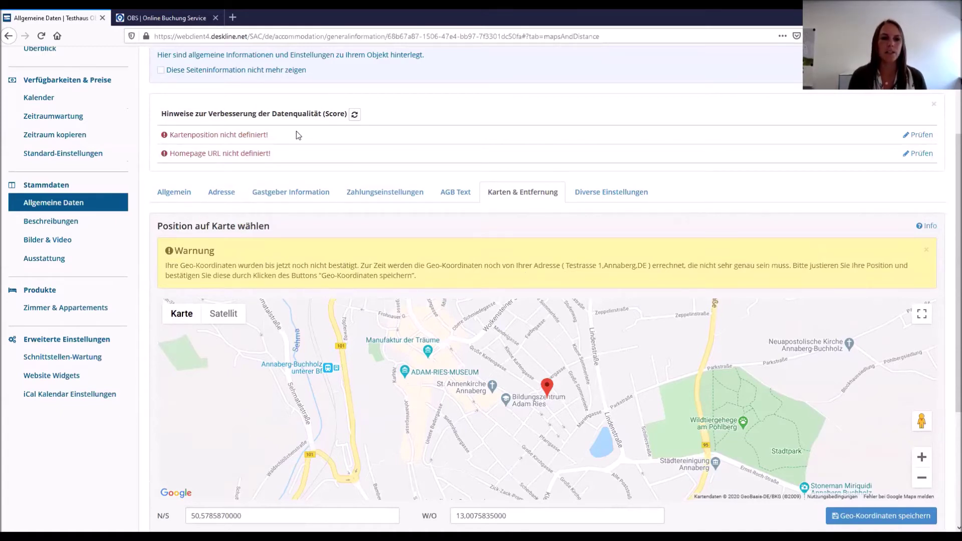
pyautogui.scroll(1, 297, 138)
pyautogui.scroll(1, 298, 138)
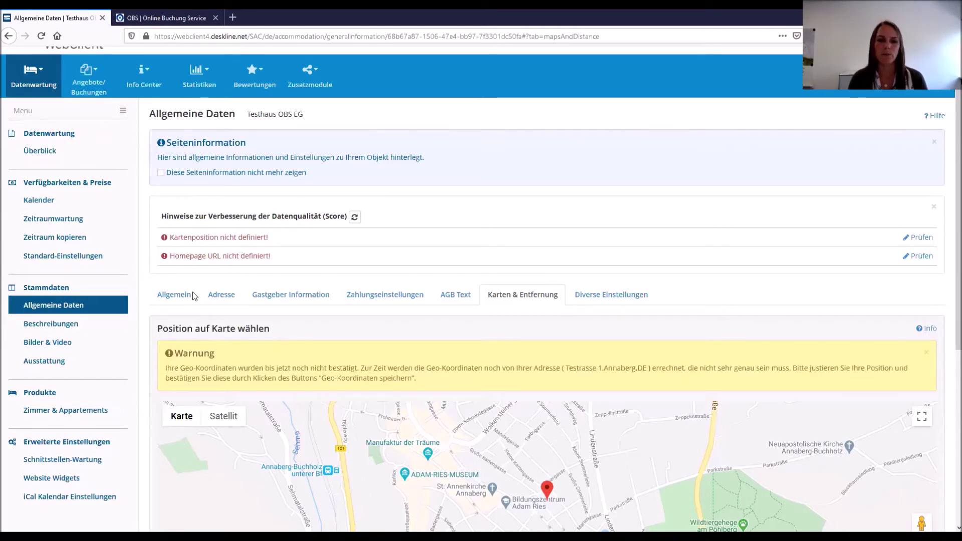
# - Review the property's Haus-Beschreibung and Konditionen-Beschreibung texts under Beschreibungen
pyautogui.click(41, 326)
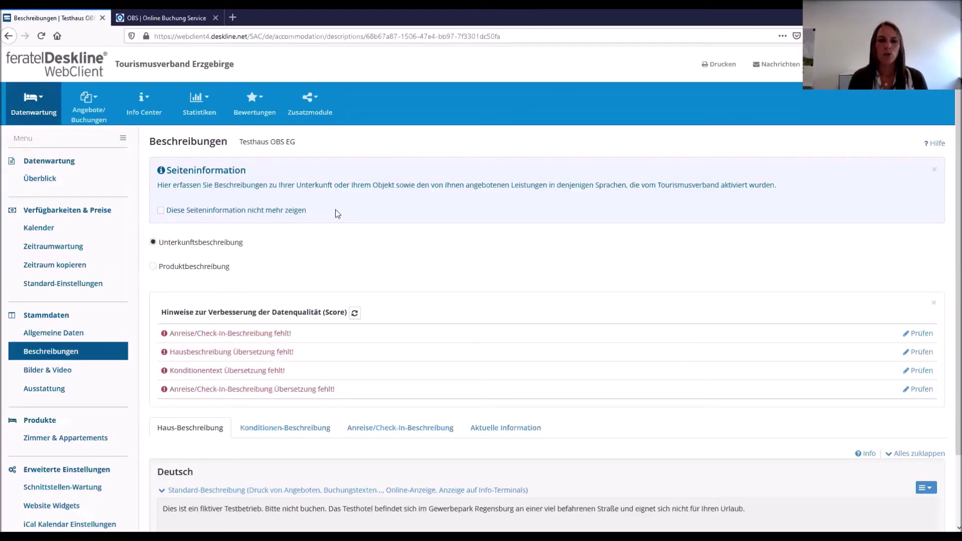
pyautogui.scroll(-1, 335, 214)
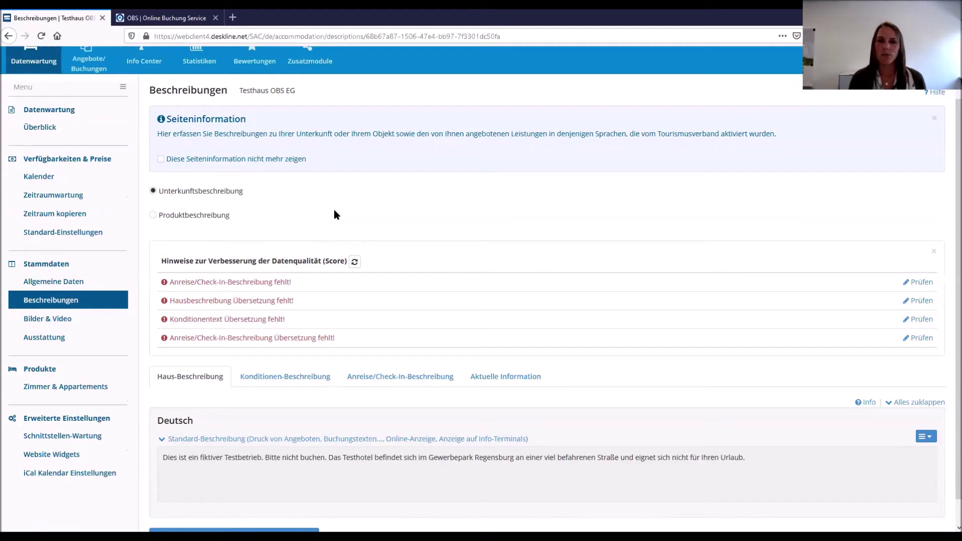
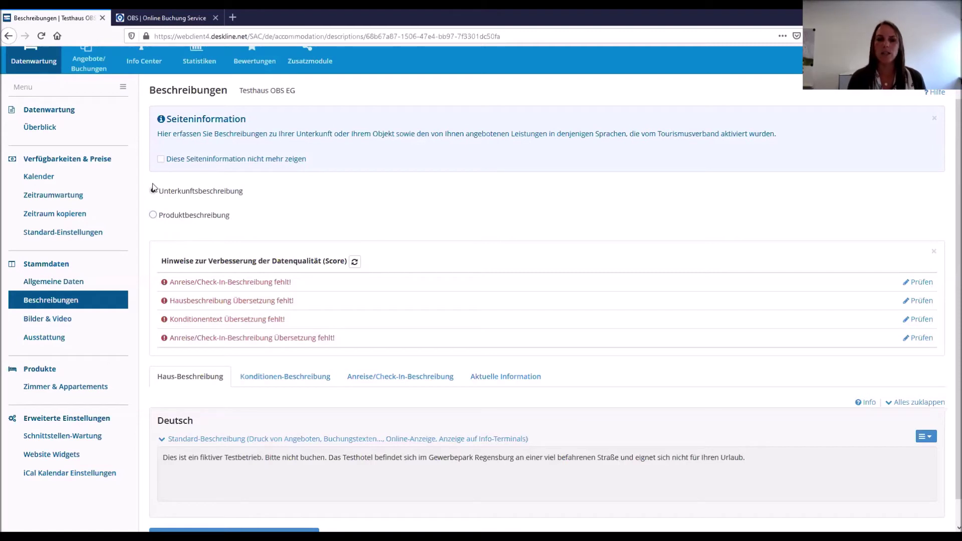
pyautogui.scroll(-1, 405, 214)
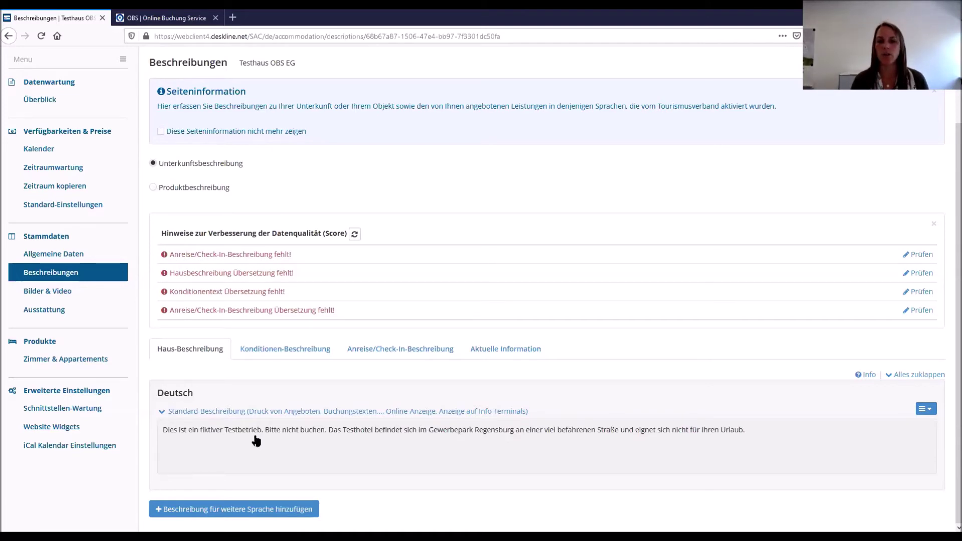
pyautogui.click(274, 352)
pyautogui.scroll(-2, 442, 428)
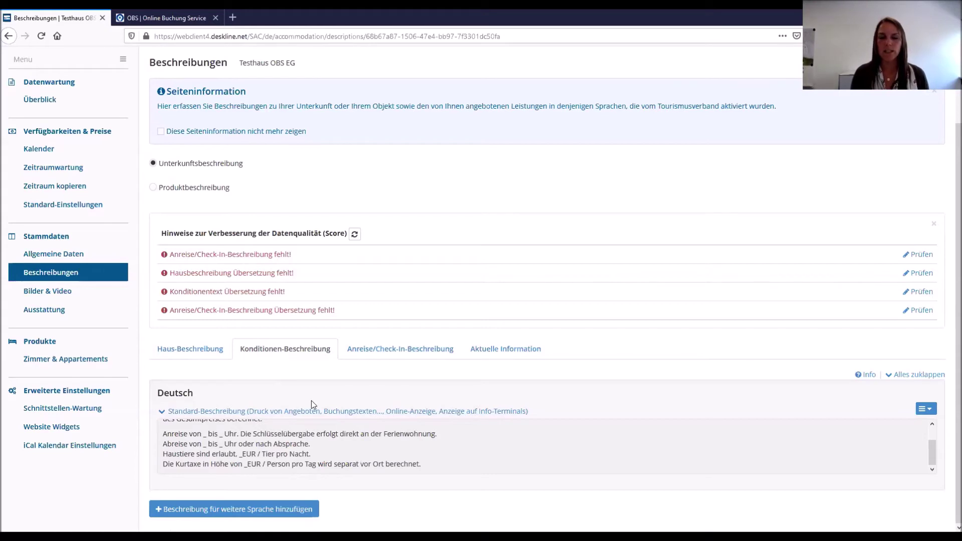
# - Open the German Konditionen-Beschreibung for editing, enlarge its text area to read the full text, and save the description
pyautogui.click(364, 451)
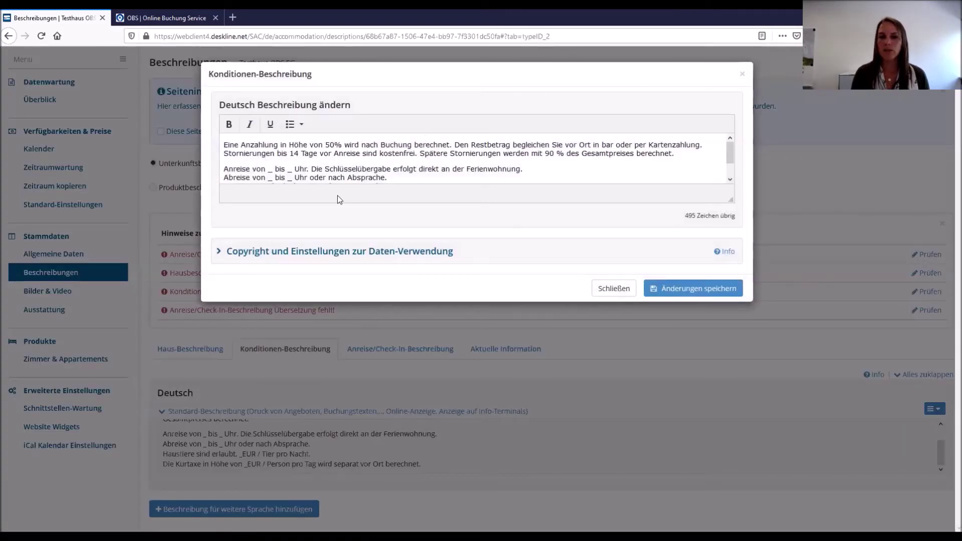
pyautogui.moveTo(729, 205); pyautogui.dragTo(729, 254)
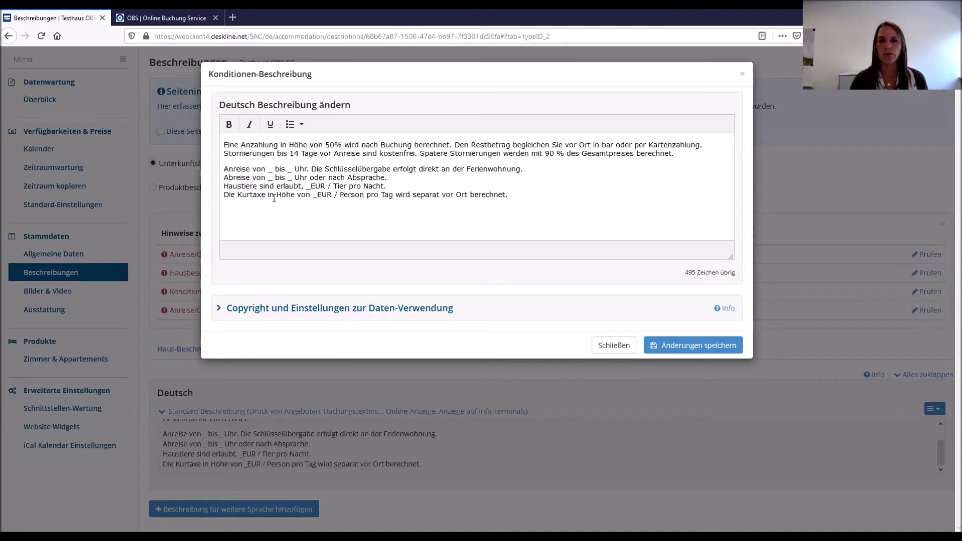
pyautogui.click(674, 346)
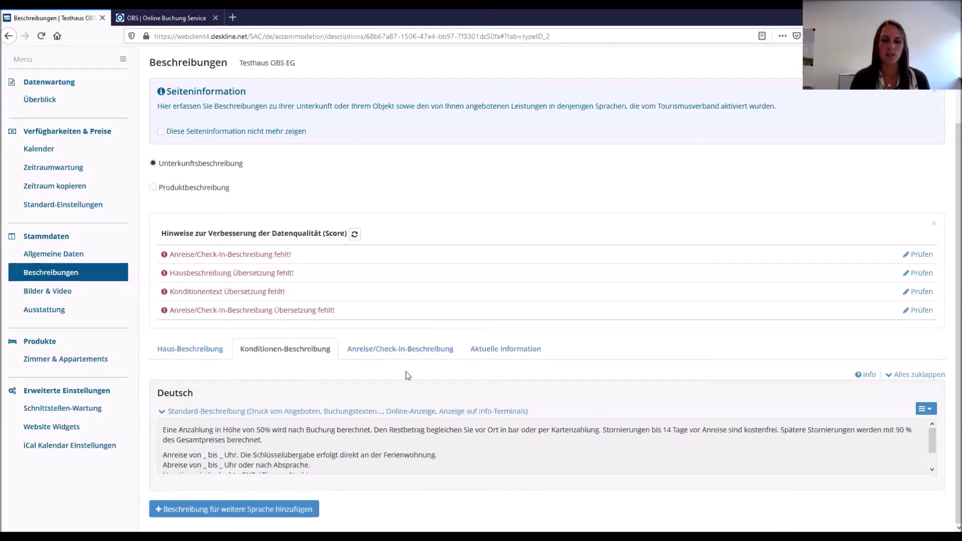
# - Review the Anreise/Check-In-Beschreibung section and the German product description of Ferienwohnung (40qm) mit Südbalkon, leaving the text unedited
pyautogui.click(405, 352)
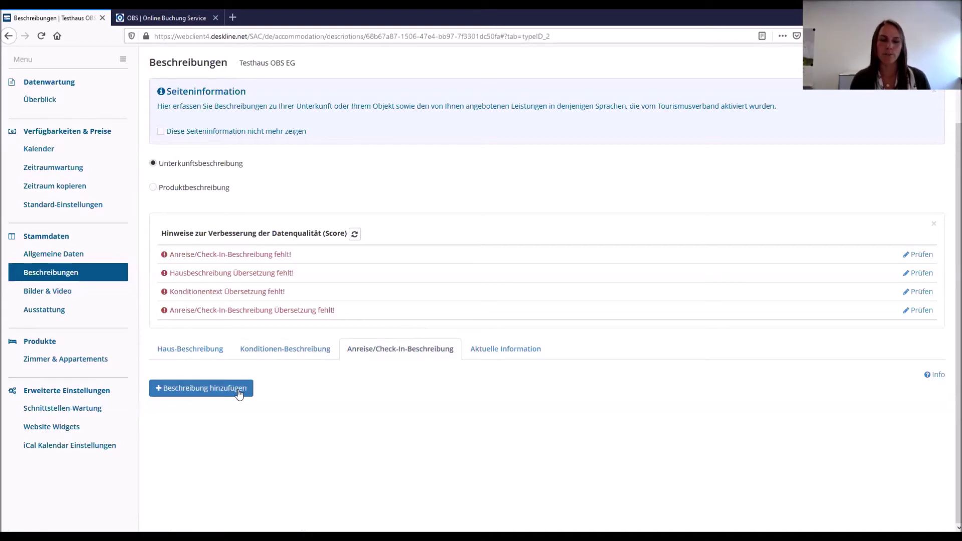
pyautogui.click(195, 189)
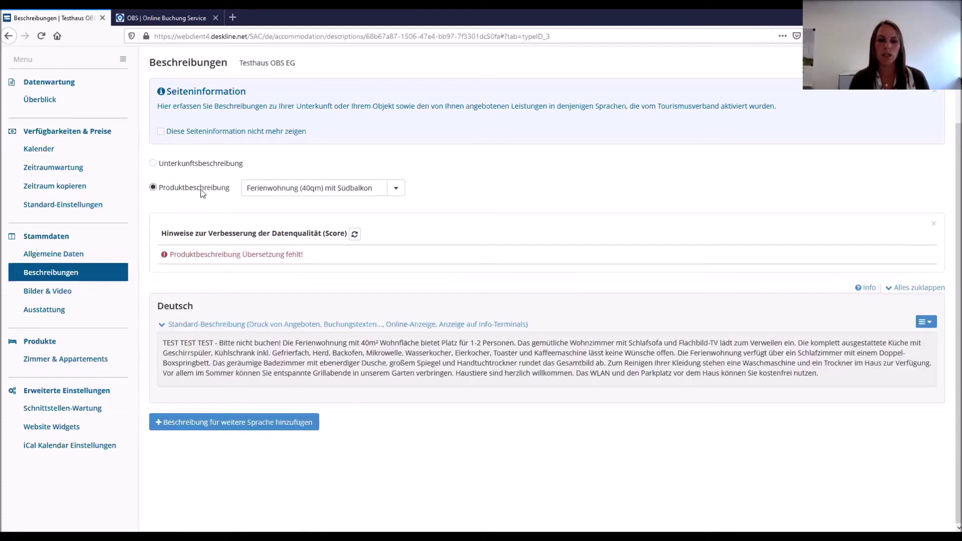
pyautogui.click(421, 357)
pyautogui.moveTo(734, 200); pyautogui.dragTo(733, 268)
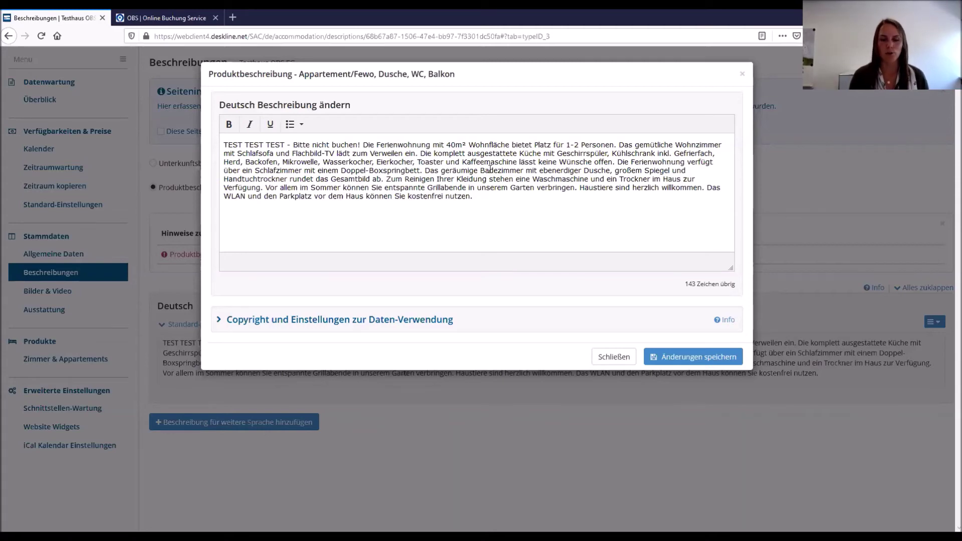
pyautogui.click(606, 358)
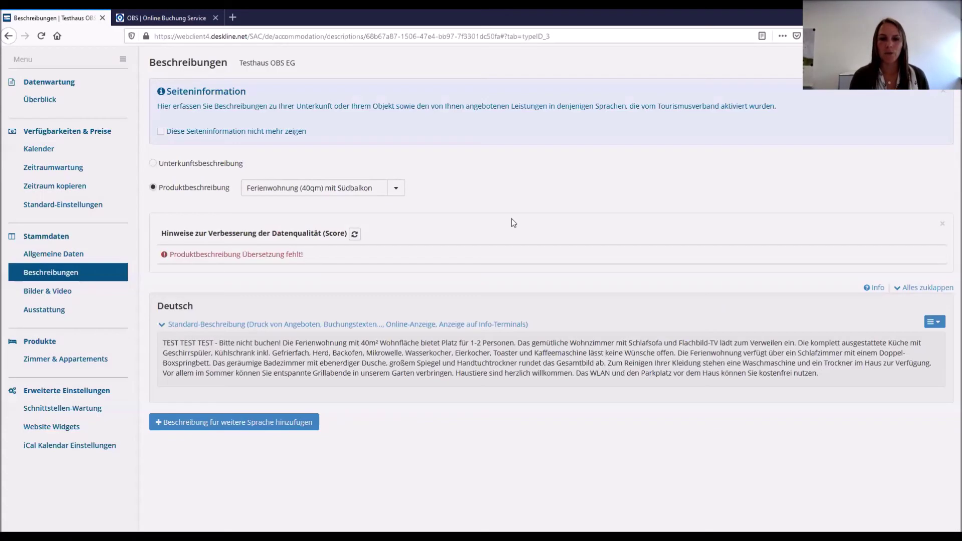
pyautogui.click(396, 189)
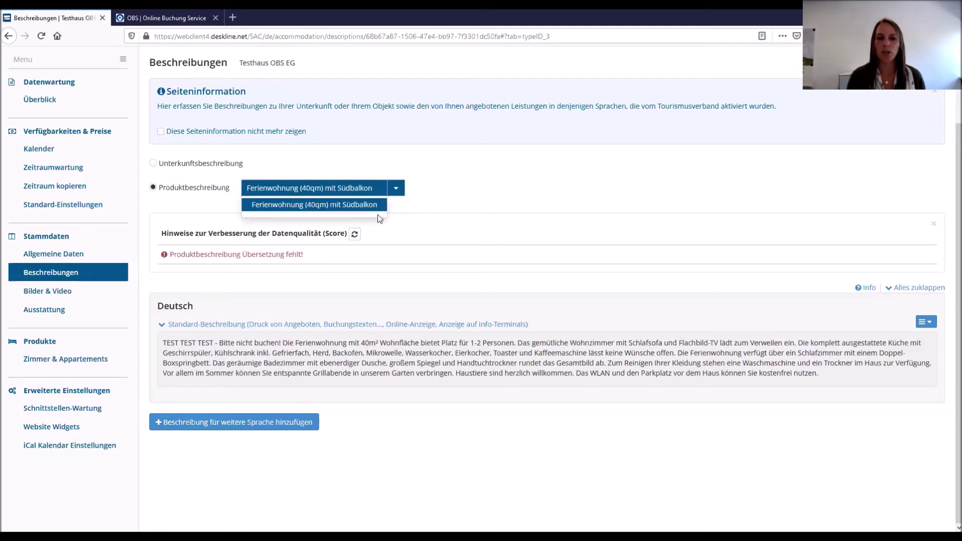
pyautogui.click(376, 250)
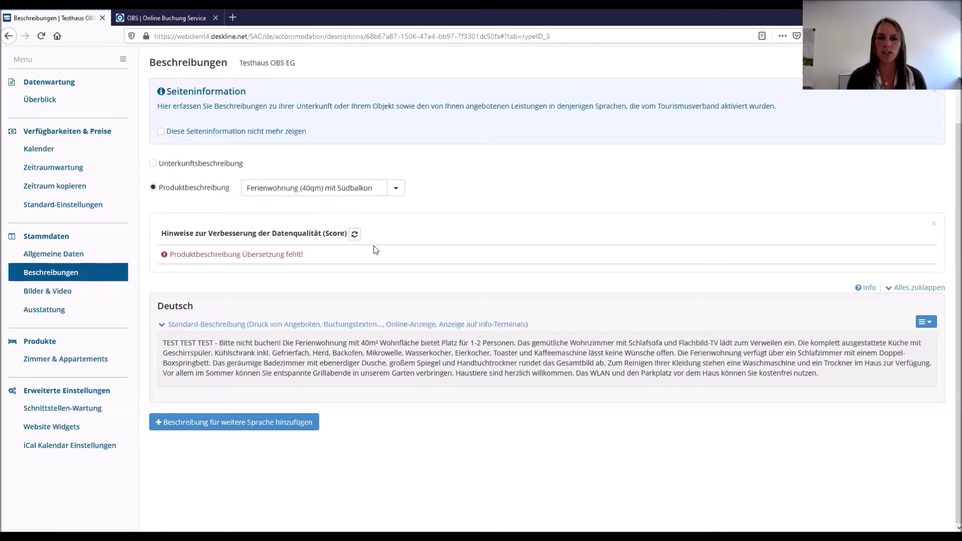
# - Review the property's picture guidelines under Bilder & Video and preview each uploaded Leistungsträger picture at larger size
pyautogui.click(97, 293)
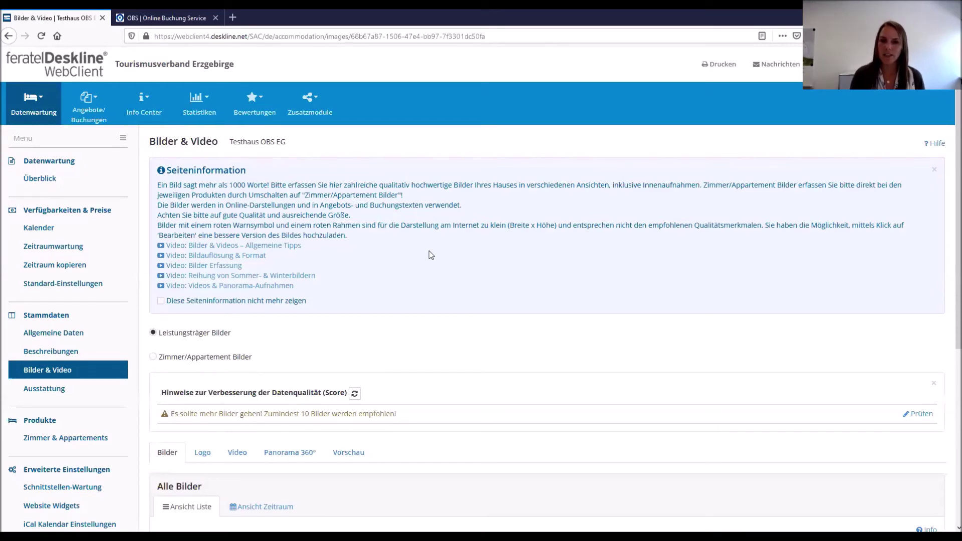
pyautogui.scroll(-2, 428, 250)
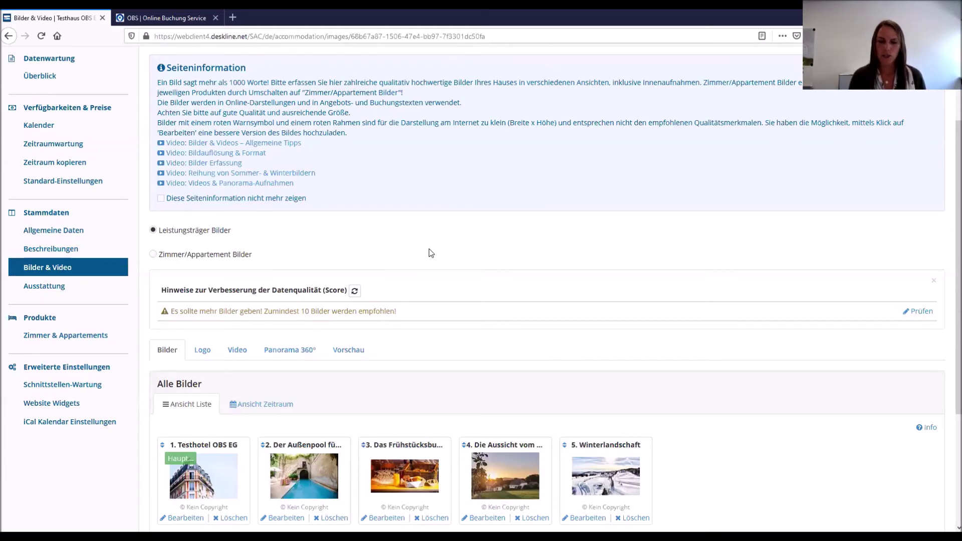
pyautogui.scroll(-2, 430, 249)
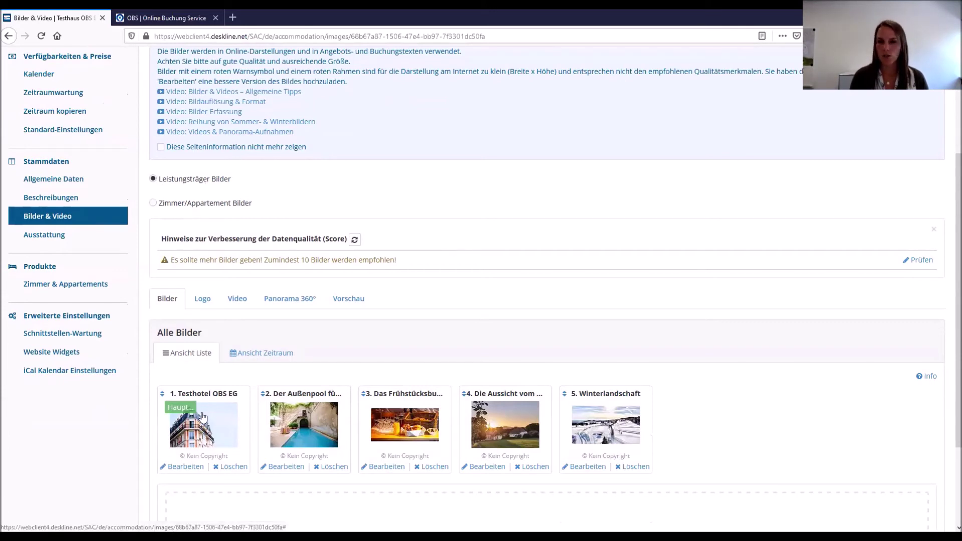
pyautogui.moveTo(203, 416)
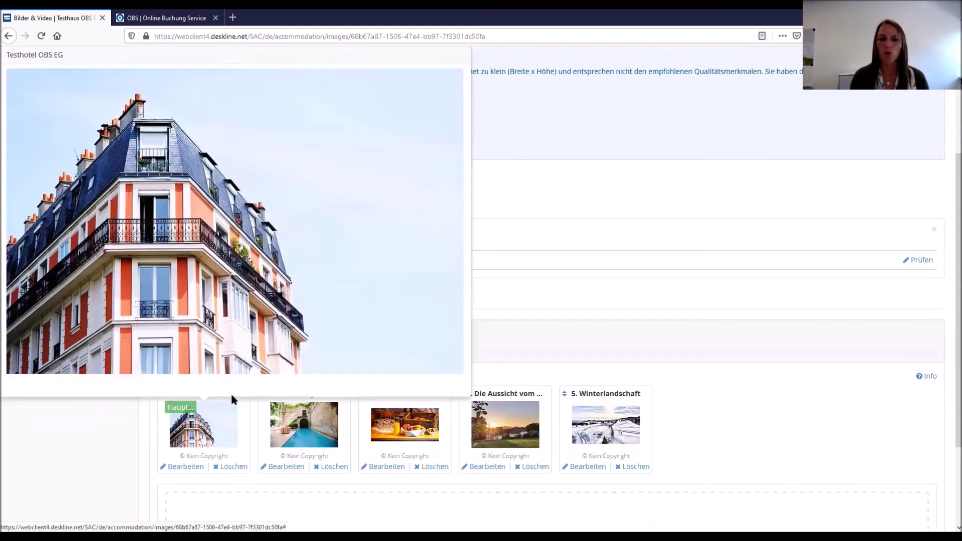
pyautogui.moveTo(297, 423)
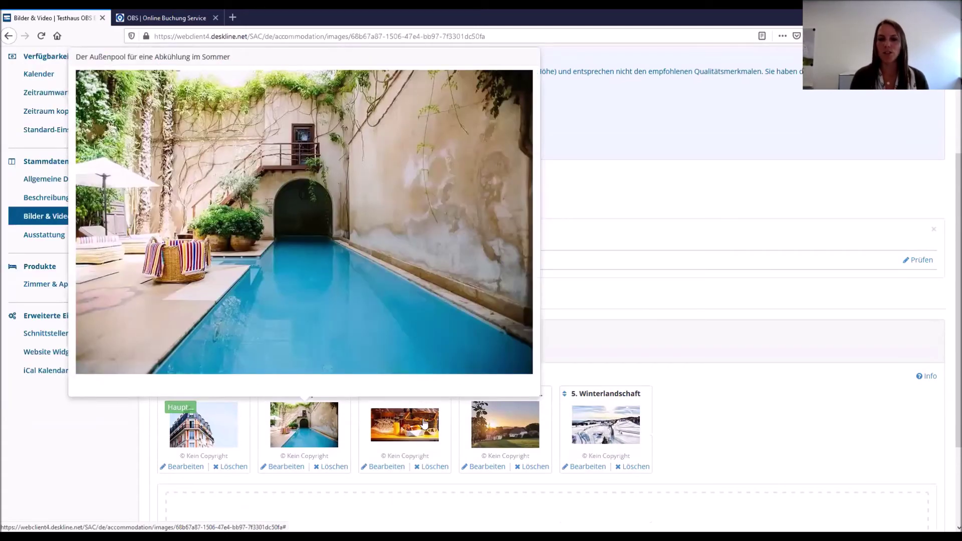
pyautogui.moveTo(424, 424)
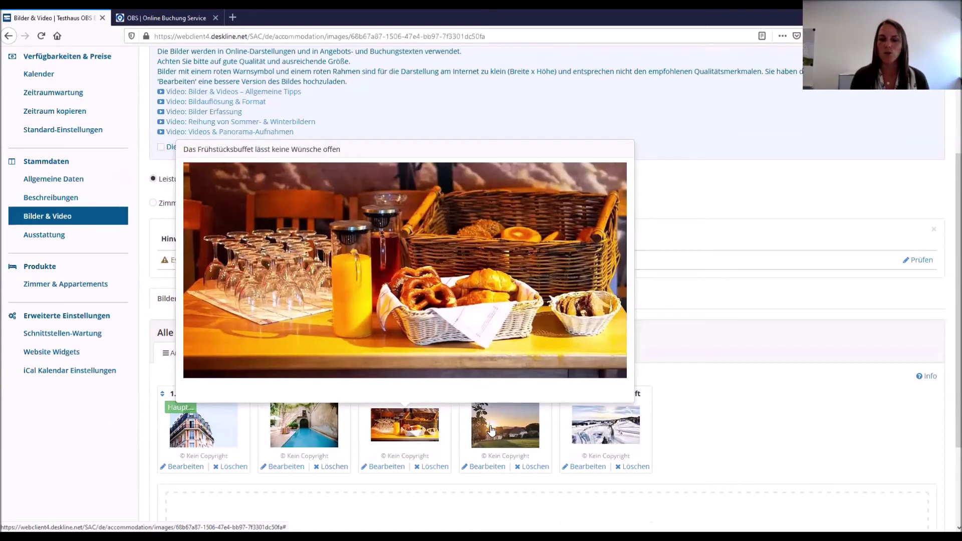
pyautogui.moveTo(491, 429)
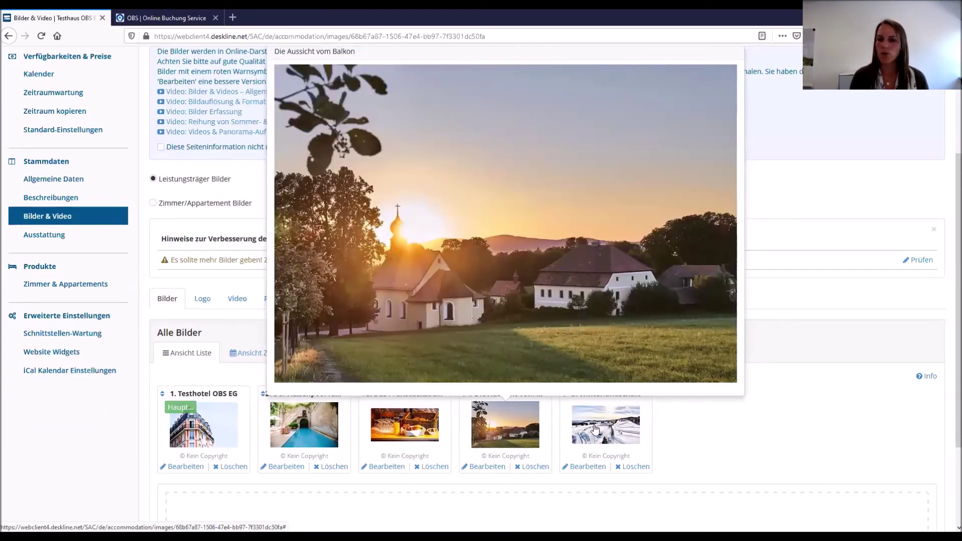
pyautogui.moveTo(595, 429)
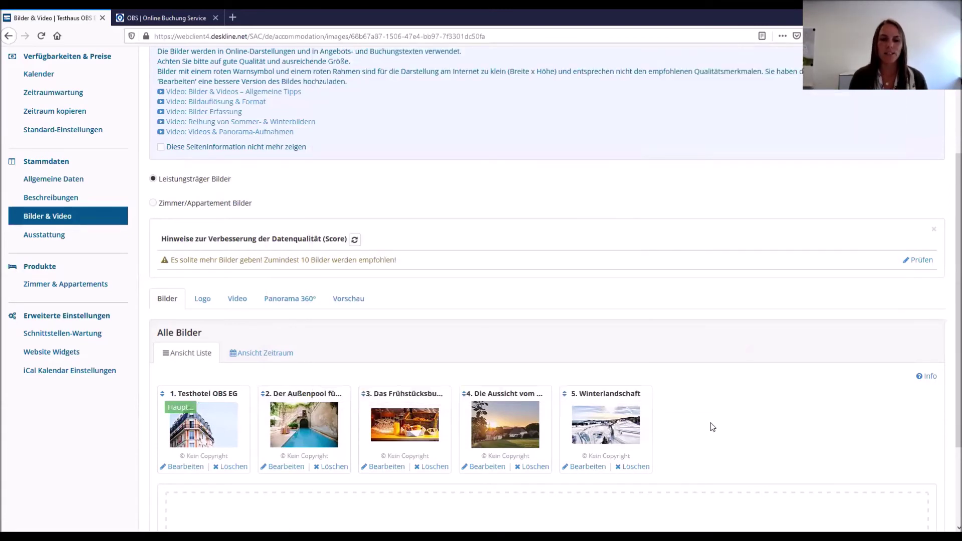
# - Reorder the property pictures so that the breakfast buffet picture comes second, ahead of the outdoor pool
pyautogui.scroll(-3, 714, 424)
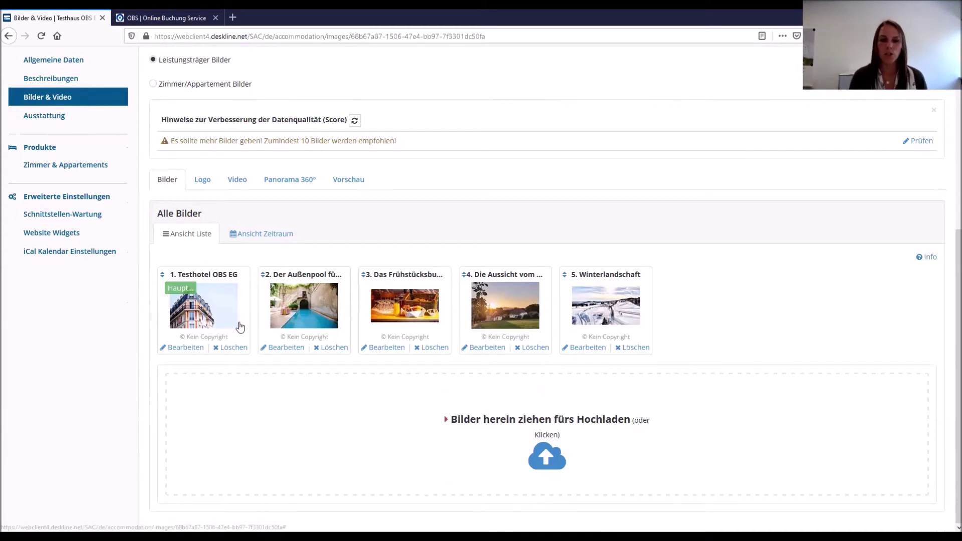
pyautogui.moveTo(382, 316)
pyautogui.moveTo(380, 315); pyautogui.dragTo(294, 308)
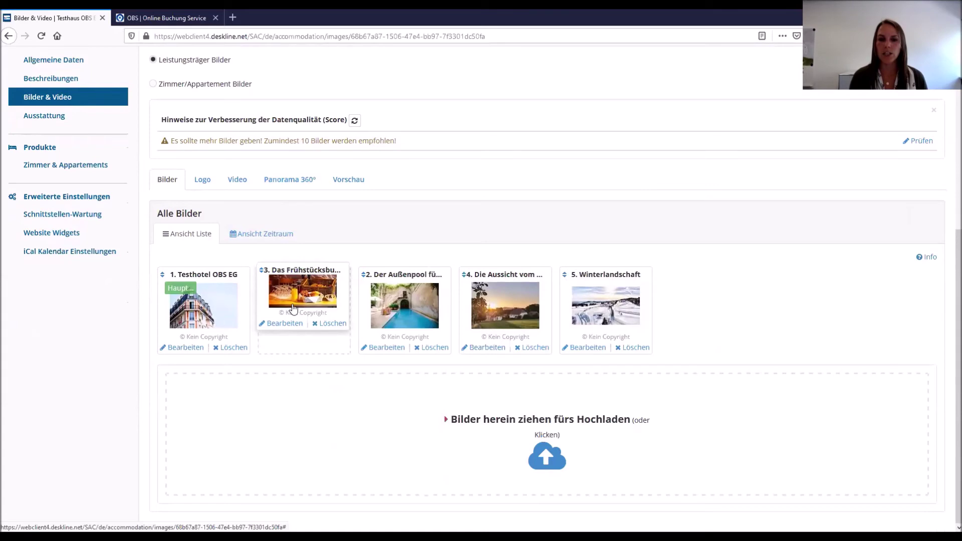
pyautogui.moveTo(294, 308); pyautogui.dragTo(290, 311)
pyautogui.moveTo(289, 311)
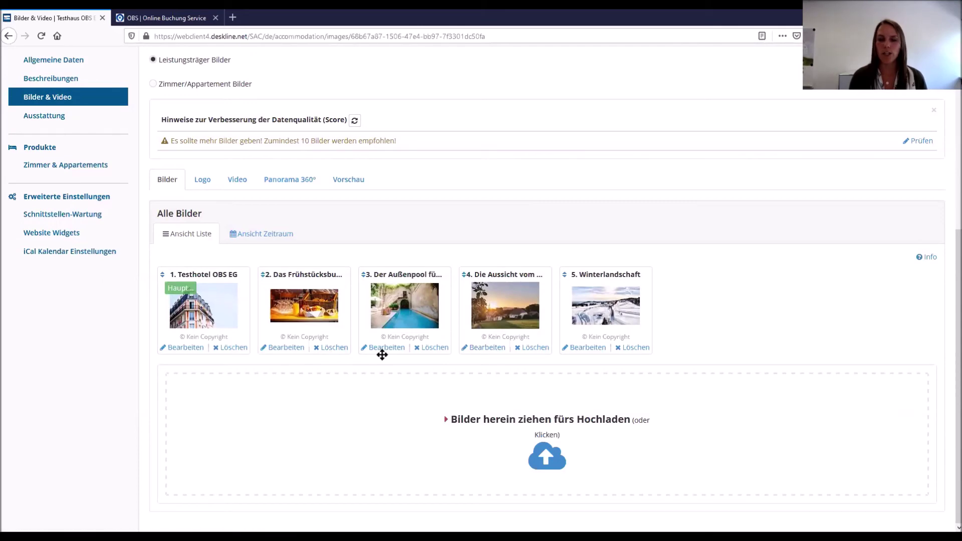
# - Look at the name and editing options of the main picture Testhotel OBS EG and close them without saving
pyautogui.click(190, 349)
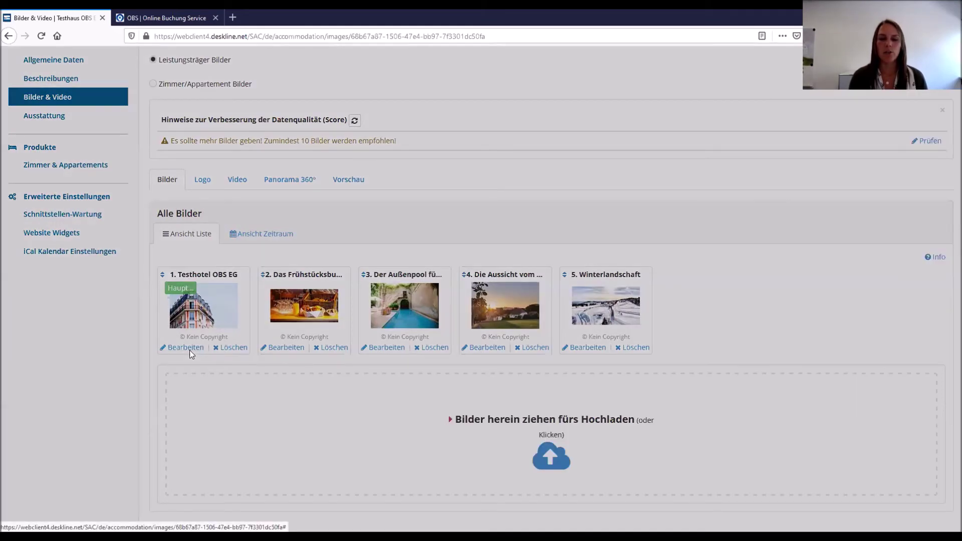
pyautogui.moveTo(359, 127); pyautogui.dragTo(431, 241)
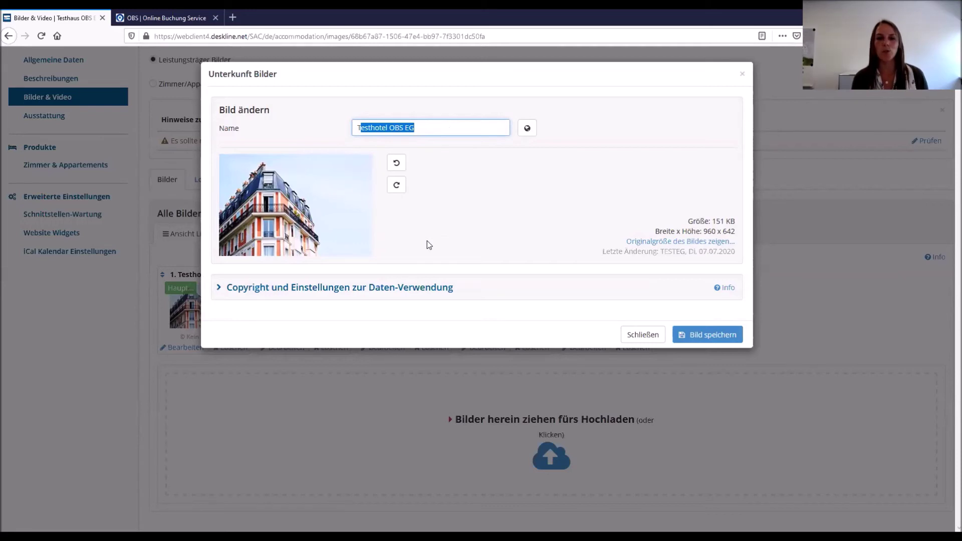
pyautogui.click(427, 127)
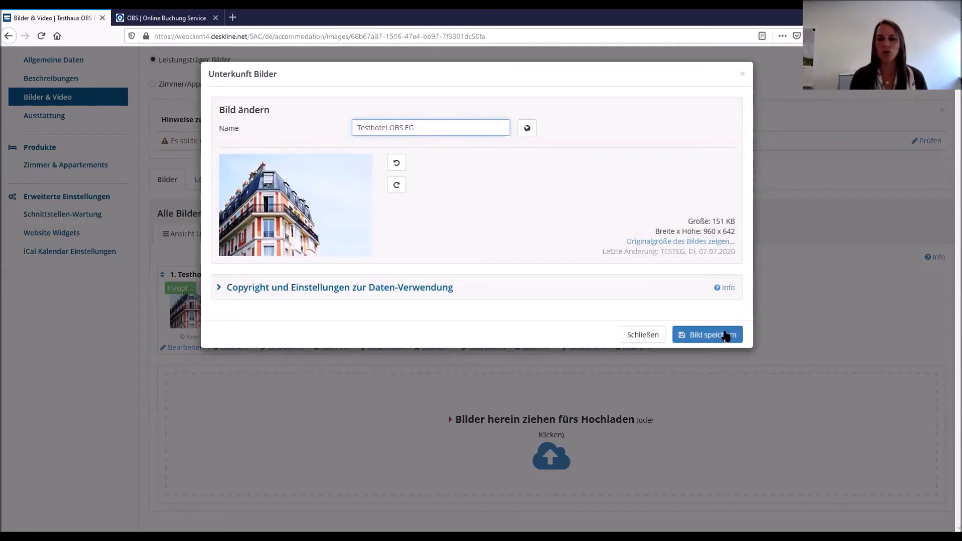
pyautogui.click(634, 334)
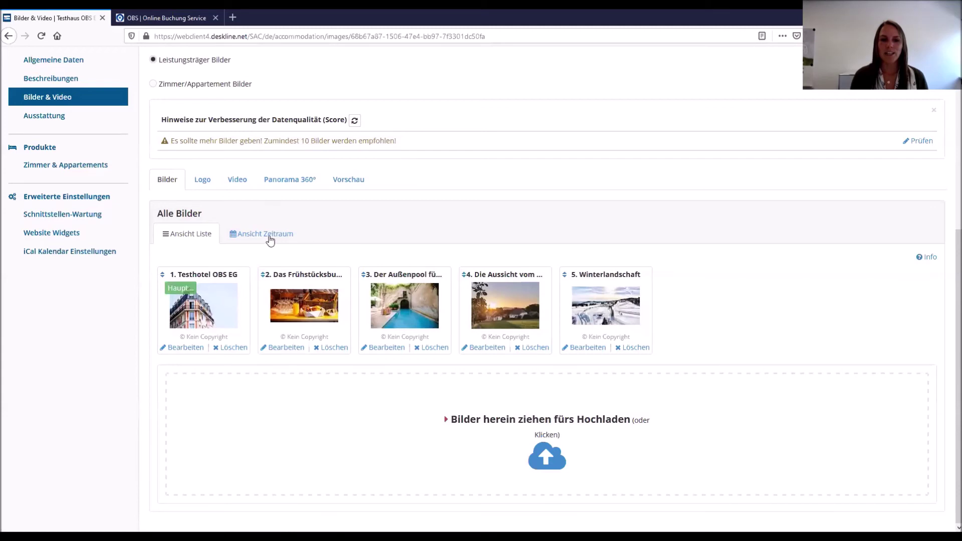
# - Add a picture period from 1 December to 29 February with the winter landscape picture prioritised, and save it
pyautogui.click(269, 236)
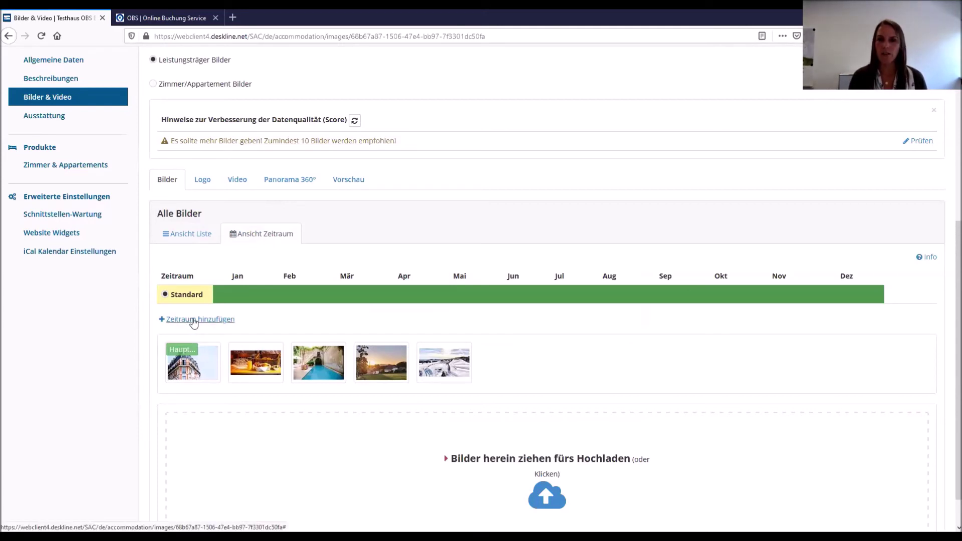
pyautogui.click(220, 320)
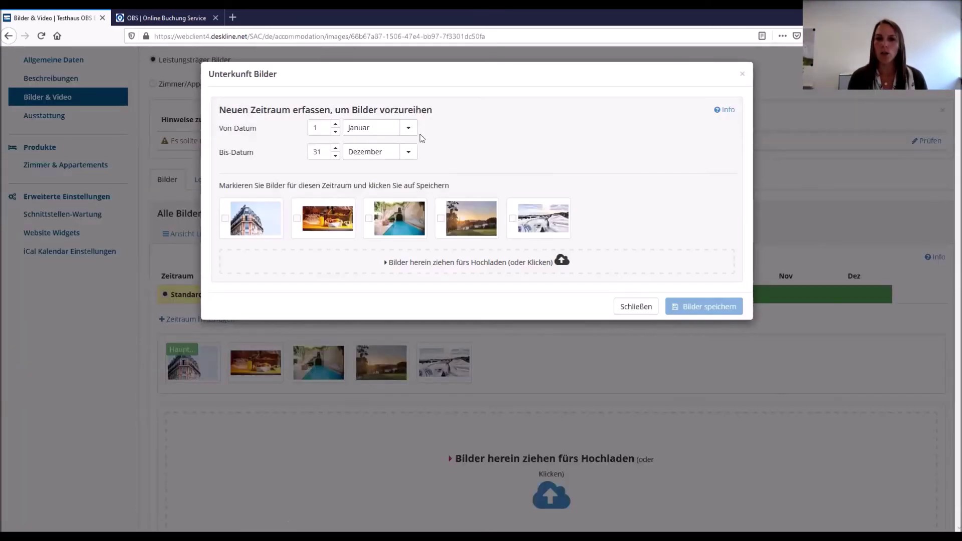
pyautogui.click(404, 132)
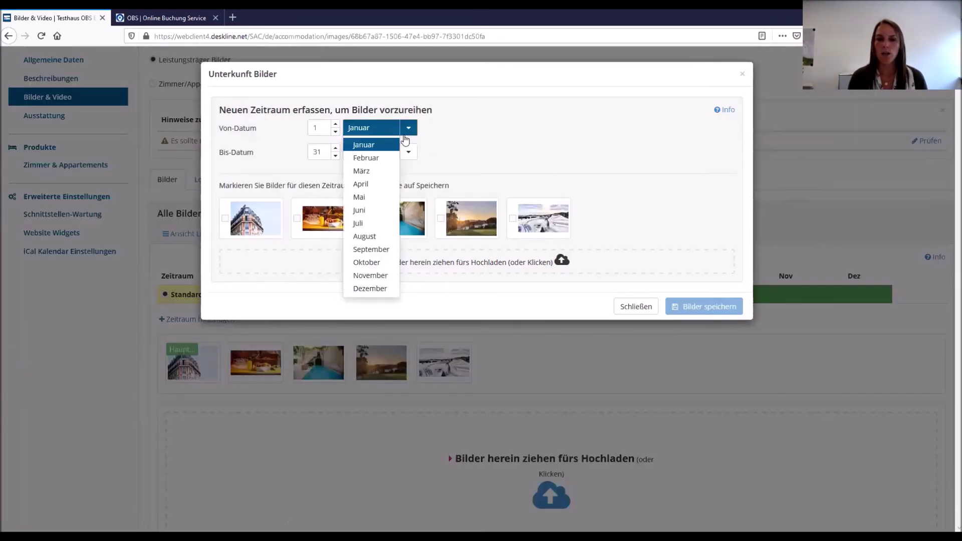
pyautogui.click(370, 288)
pyautogui.click(402, 153)
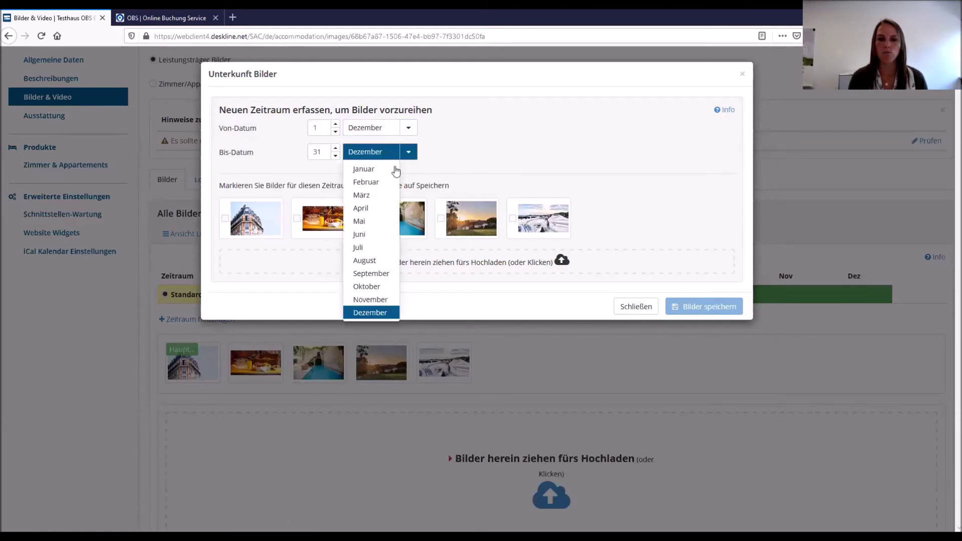
pyautogui.click(382, 182)
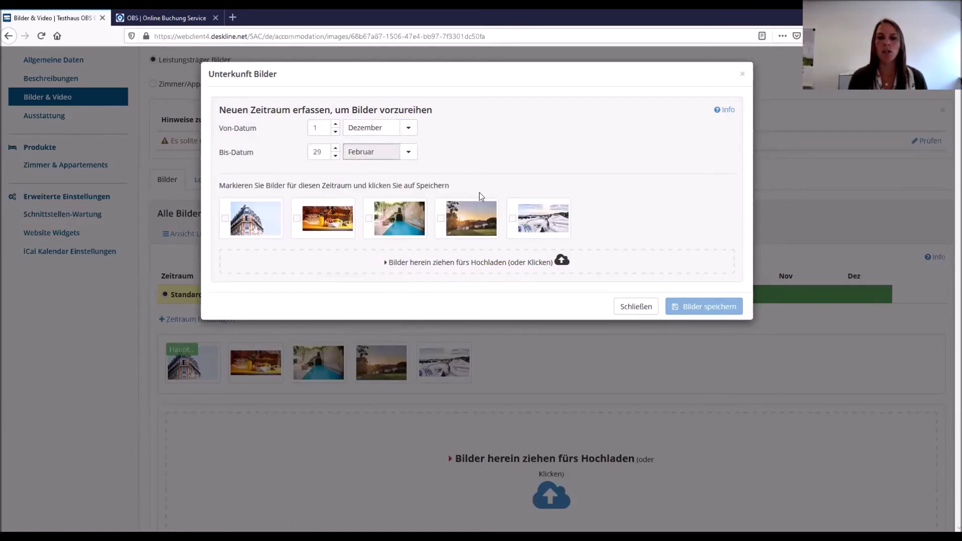
pyautogui.click(513, 218)
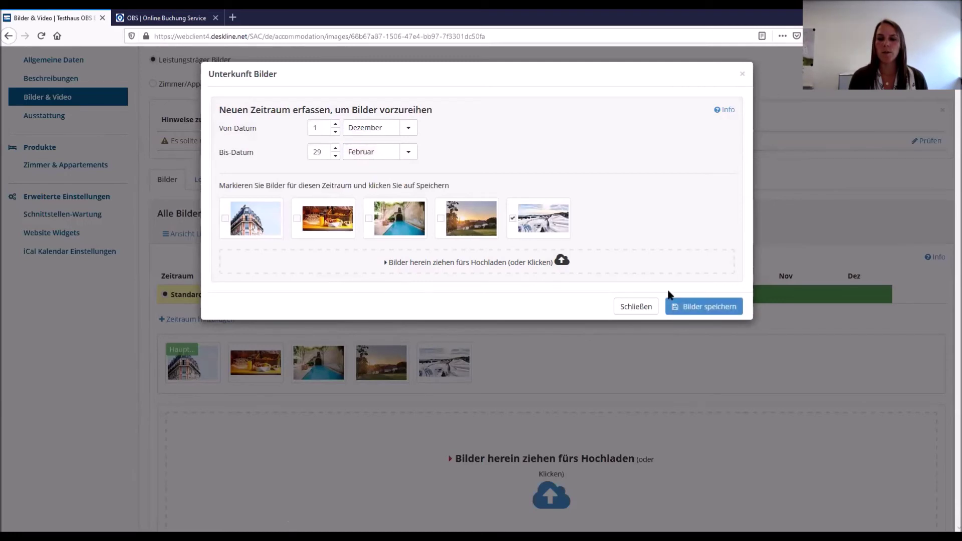
pyautogui.click(691, 306)
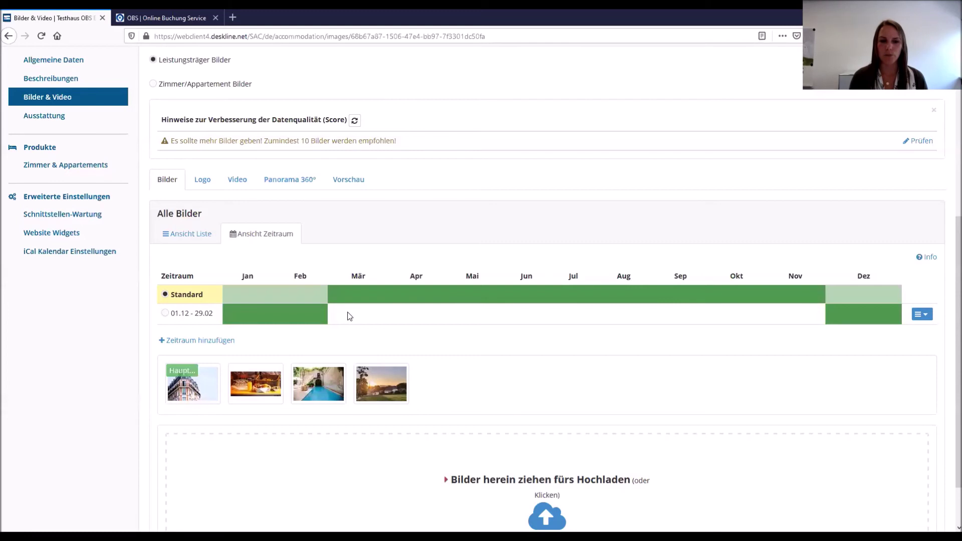
# - Compare the picture order of the 01.12 - 29.02 and Standard periods, and view the internet preview of the main pictures
pyautogui.click(192, 313)
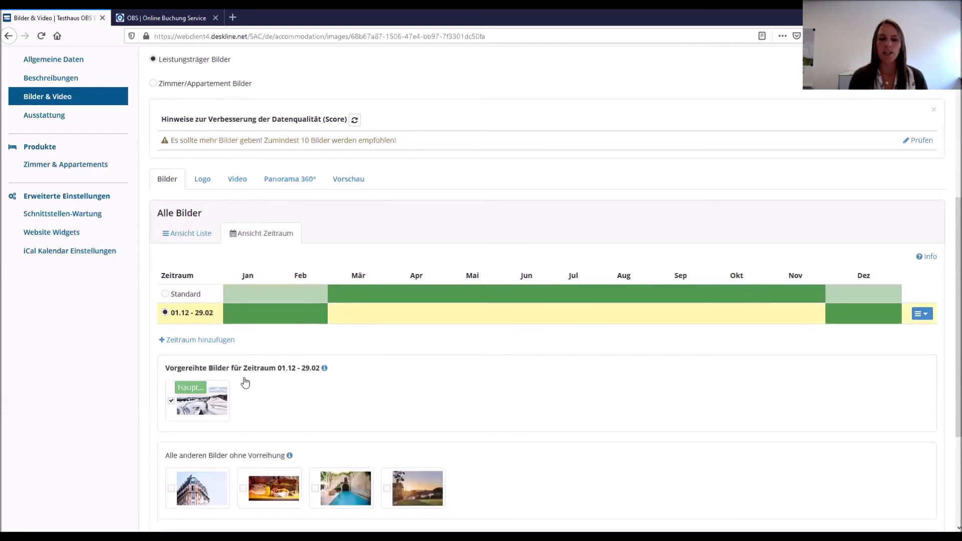
pyautogui.scroll(-3, 242, 383)
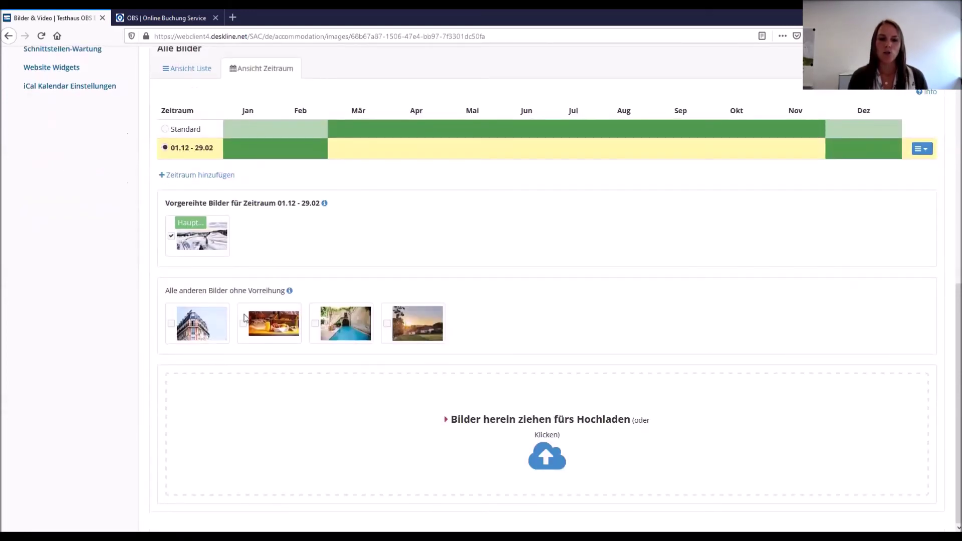
pyautogui.click(193, 129)
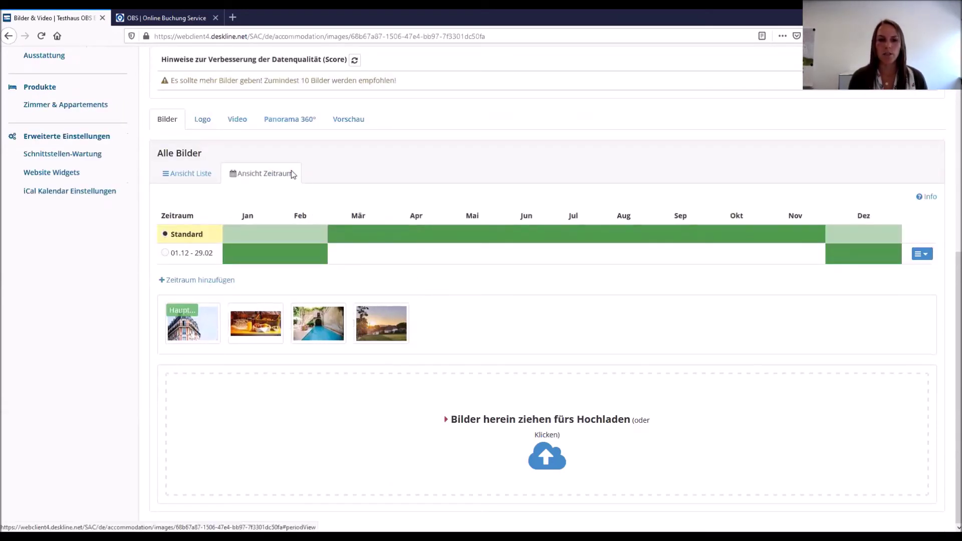
pyautogui.click(339, 121)
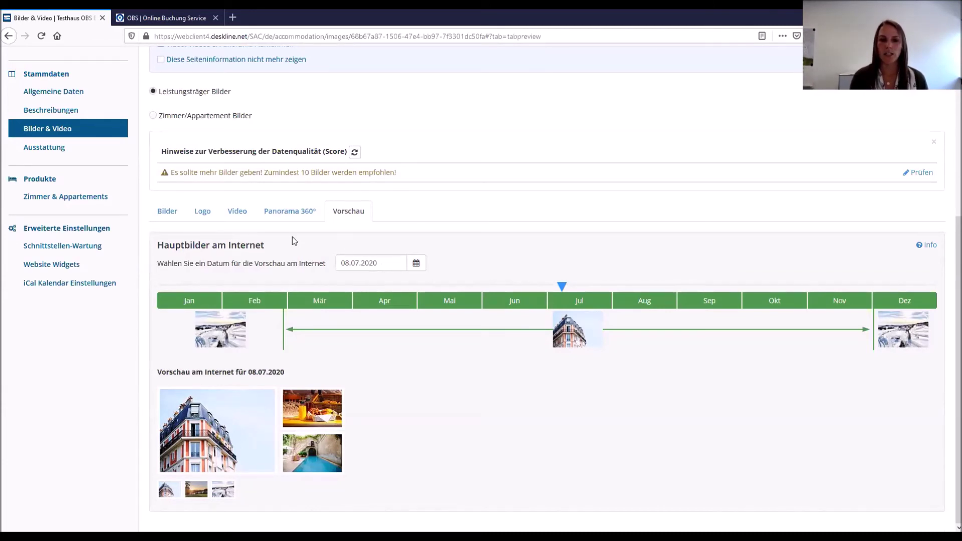
# - Look at the logo upload and video link sections, and return to the list view of the property pictures
pyautogui.click(200, 216)
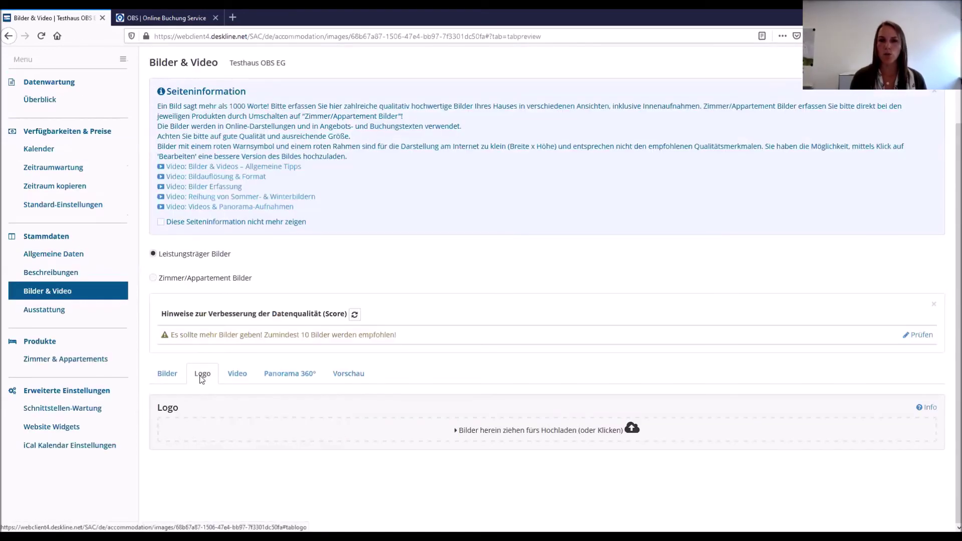
pyautogui.click(234, 379)
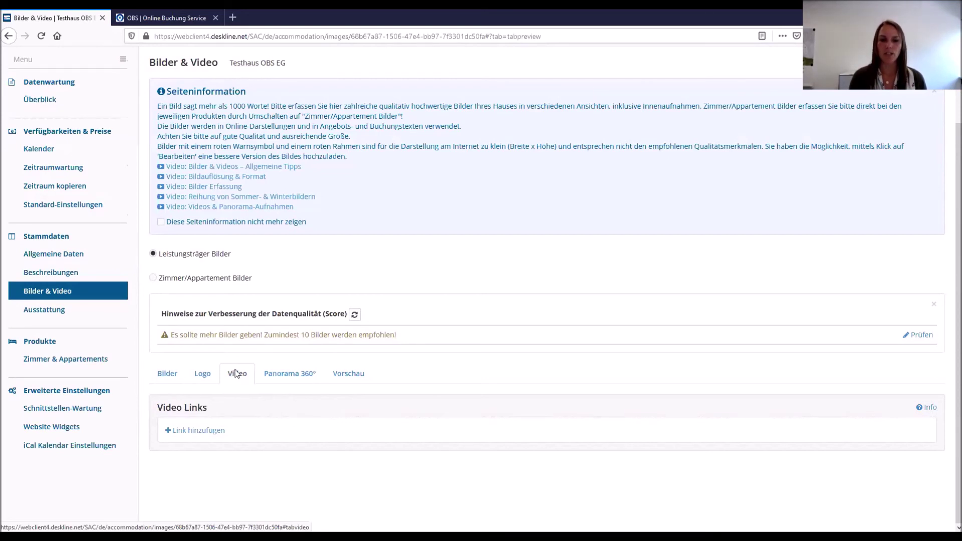
pyautogui.moveTo(194, 330); pyautogui.dragTo(395, 335)
pyautogui.click(397, 334)
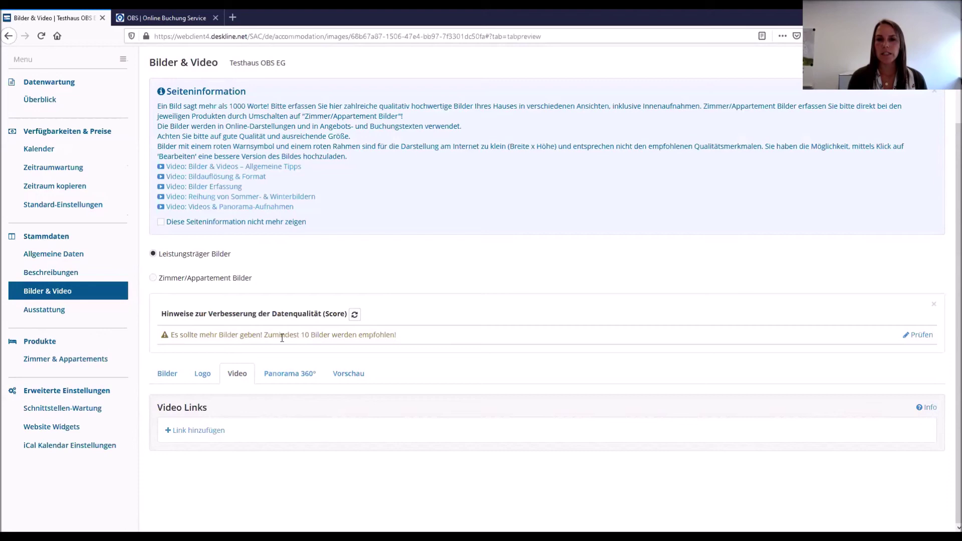
pyautogui.click(167, 373)
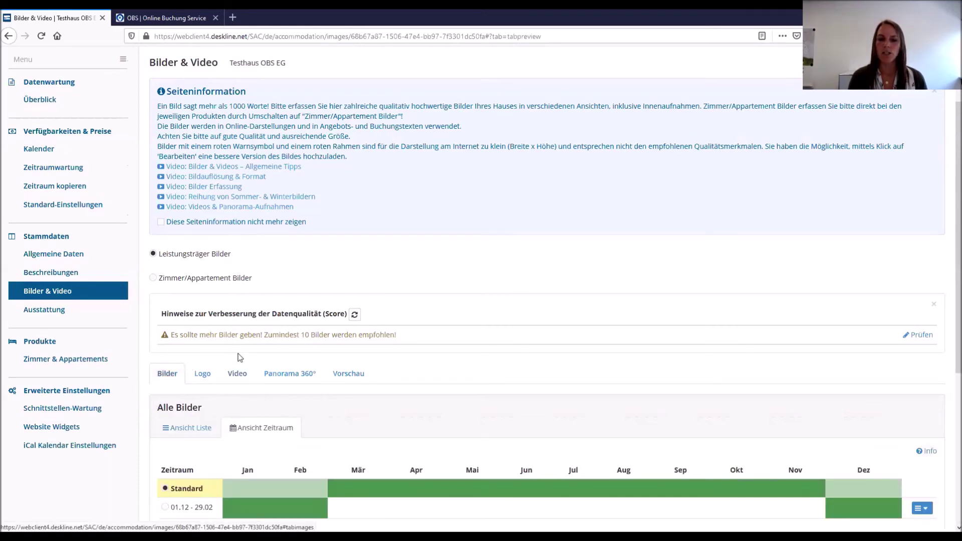
pyautogui.scroll(-5, 216, 205)
pyautogui.click(200, 171)
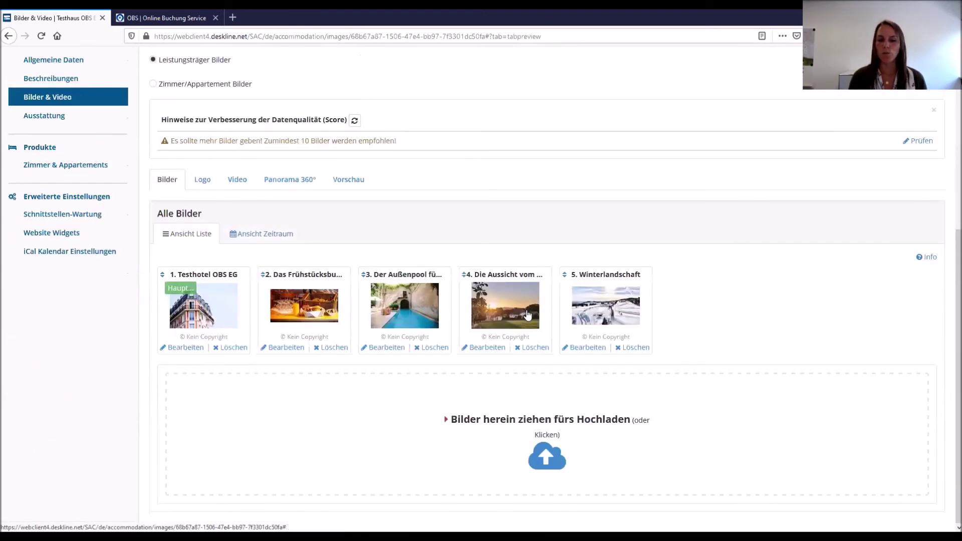
pyautogui.moveTo(527, 315)
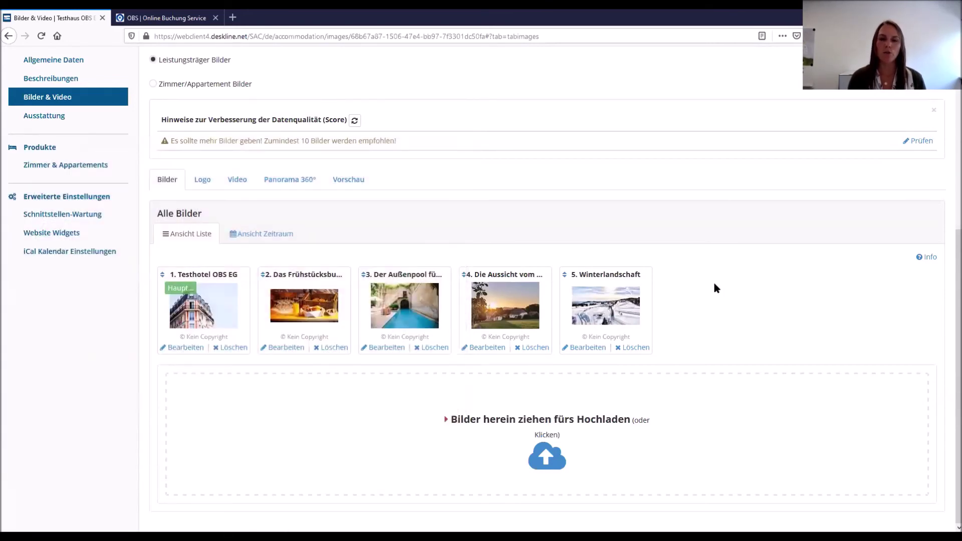
# - Show the Zimmer/Appartement Bilder of Ferienwohnung (40qm) mit Südbalkon and check which products can be selected
pyautogui.scroll(3, 713, 283)
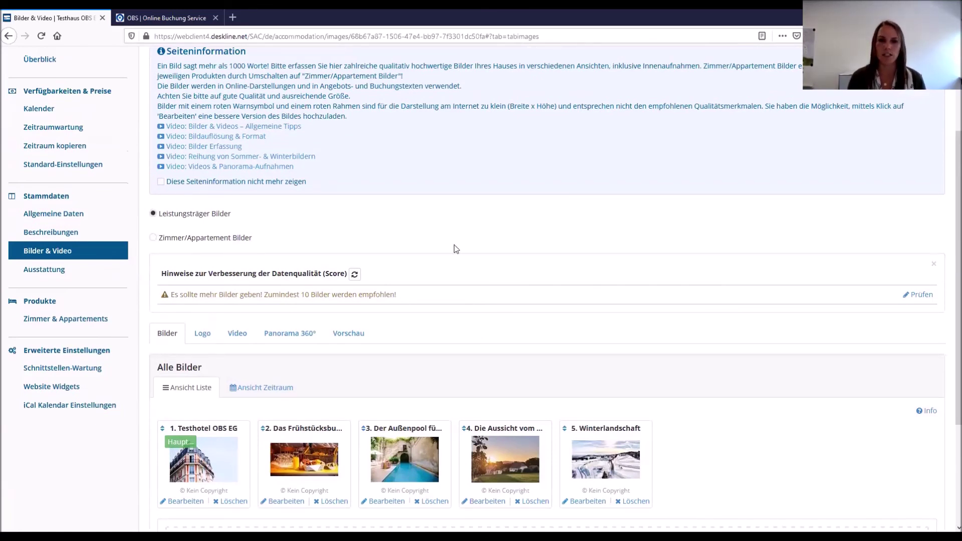
pyautogui.click(189, 240)
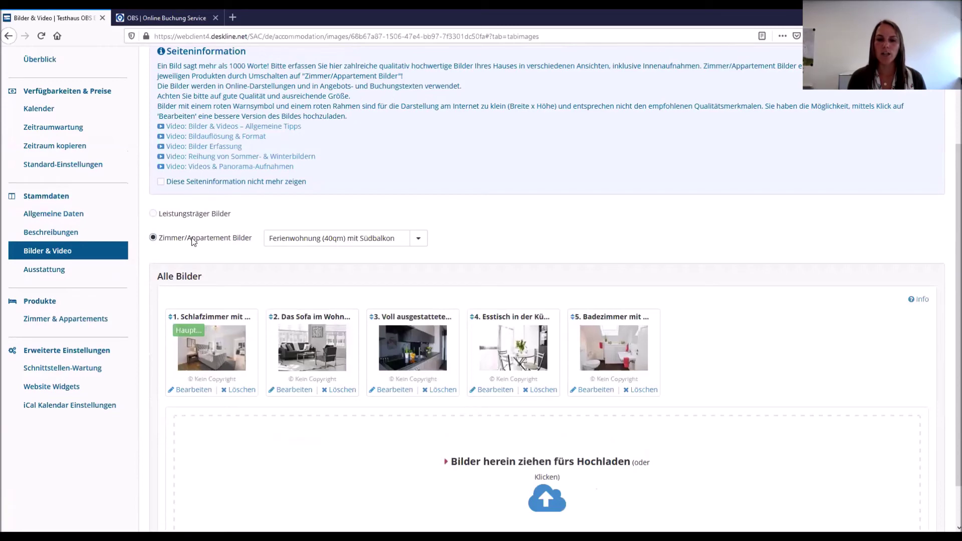
pyautogui.scroll(-2, 380, 272)
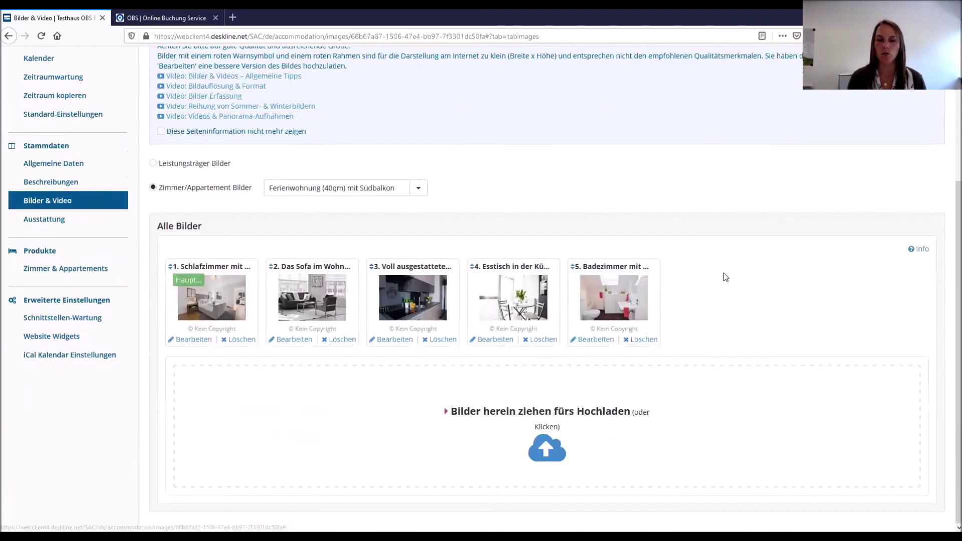
pyautogui.click(329, 194)
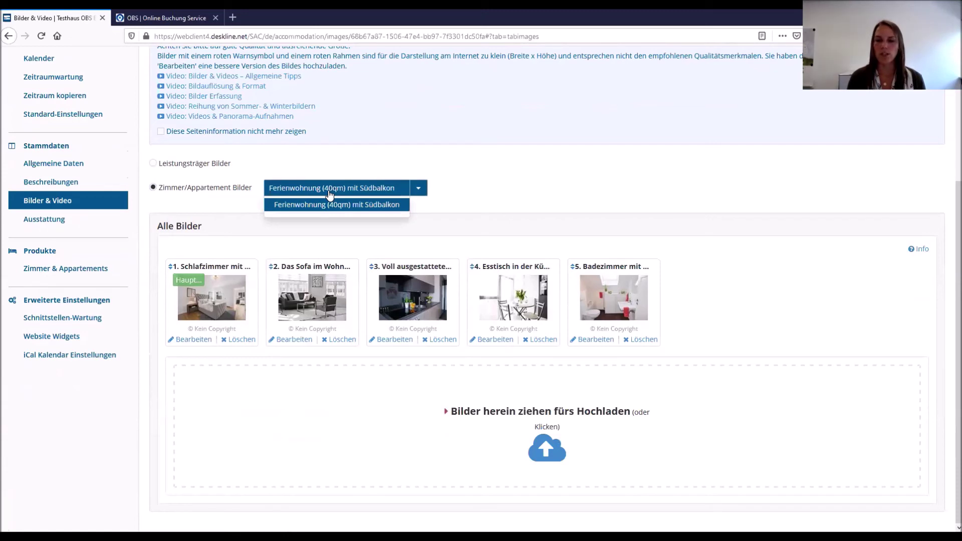
pyautogui.click(542, 252)
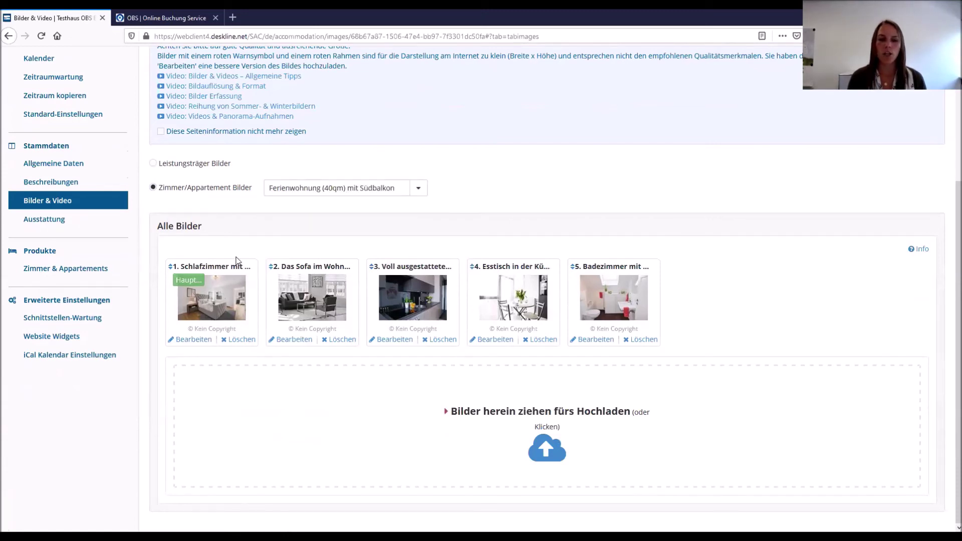
# - Preview the apartment's pictures at larger size, including the bedroom, living room sofa, dining table and bathroom
pyautogui.click(230, 296)
pyautogui.click(230, 366)
pyautogui.click(221, 298)
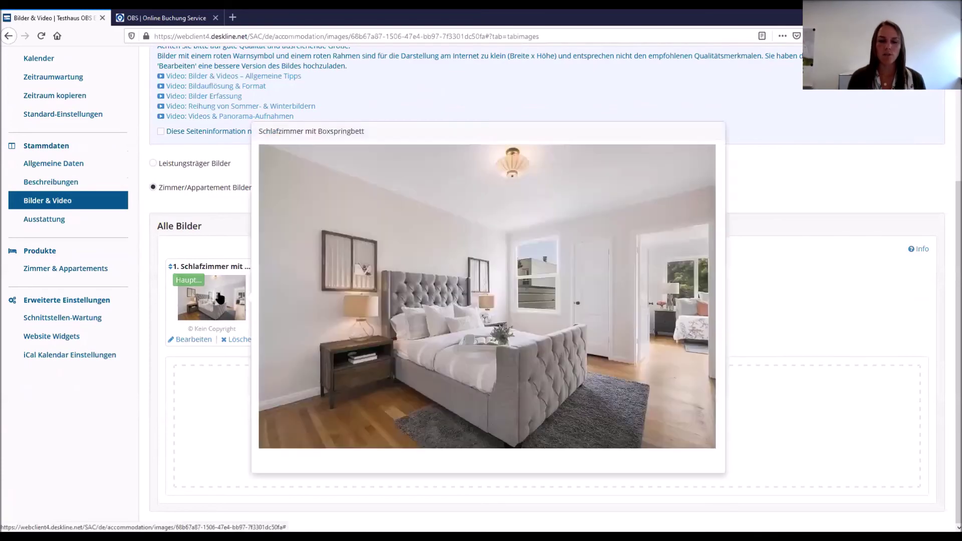
pyautogui.click(891, 250)
pyautogui.click(324, 296)
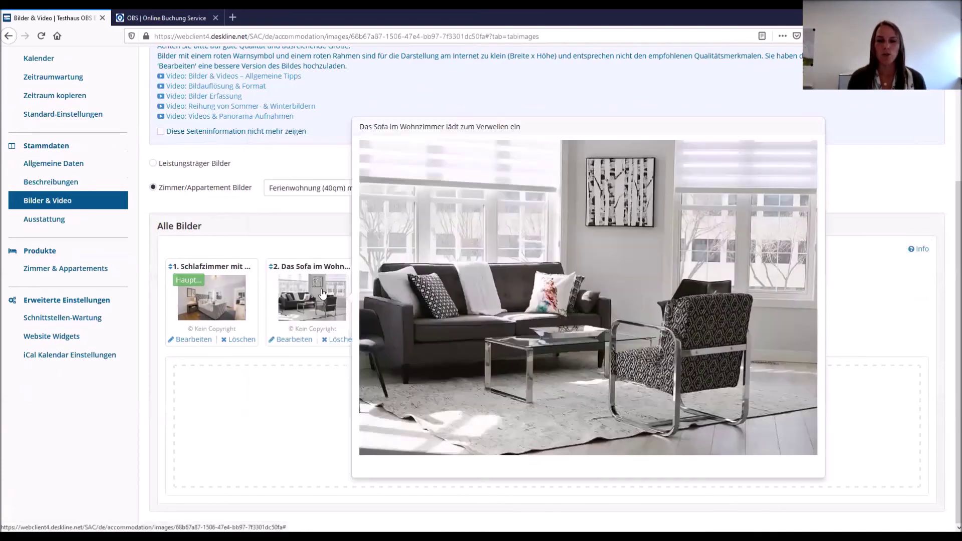
pyautogui.click(311, 231)
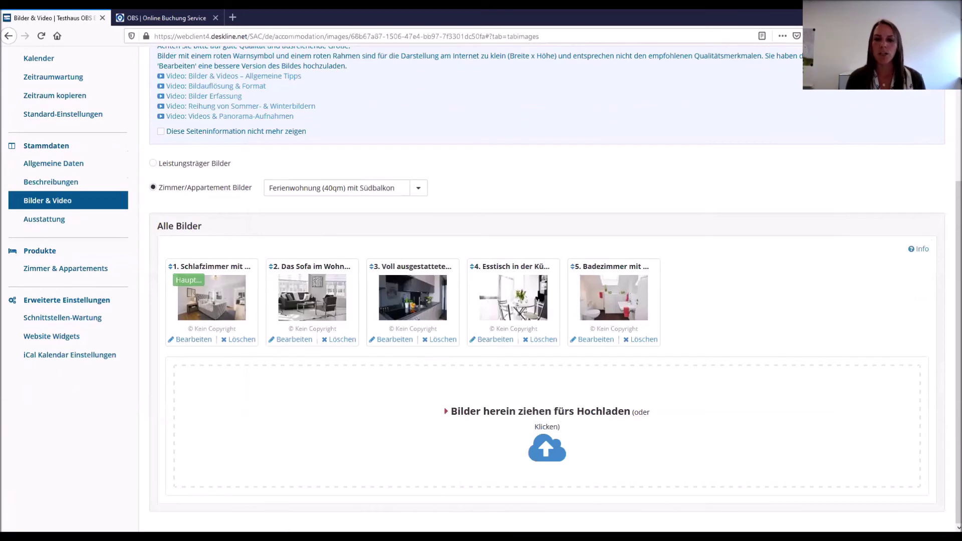
pyautogui.click(534, 295)
pyautogui.click(648, 300)
pyautogui.click(720, 289)
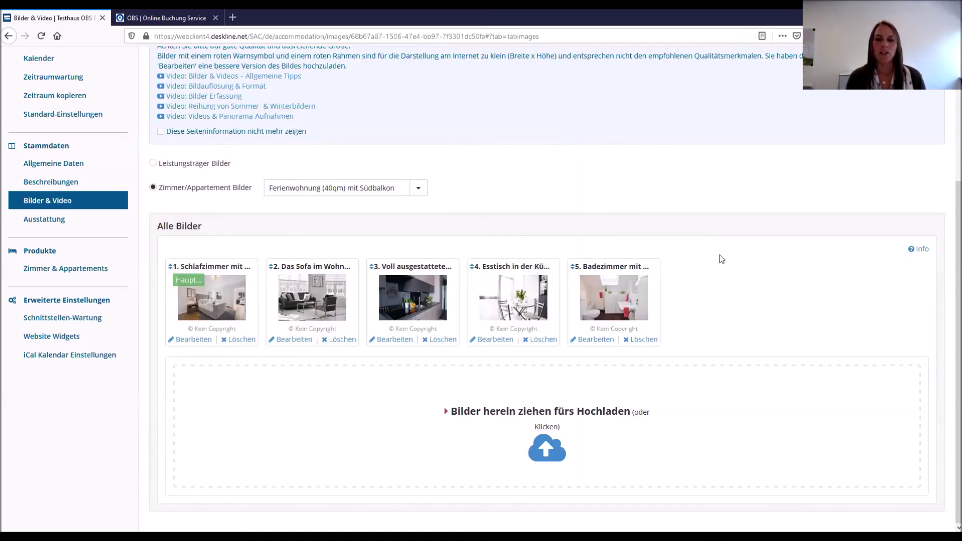
pyautogui.scroll(1, 752, 272)
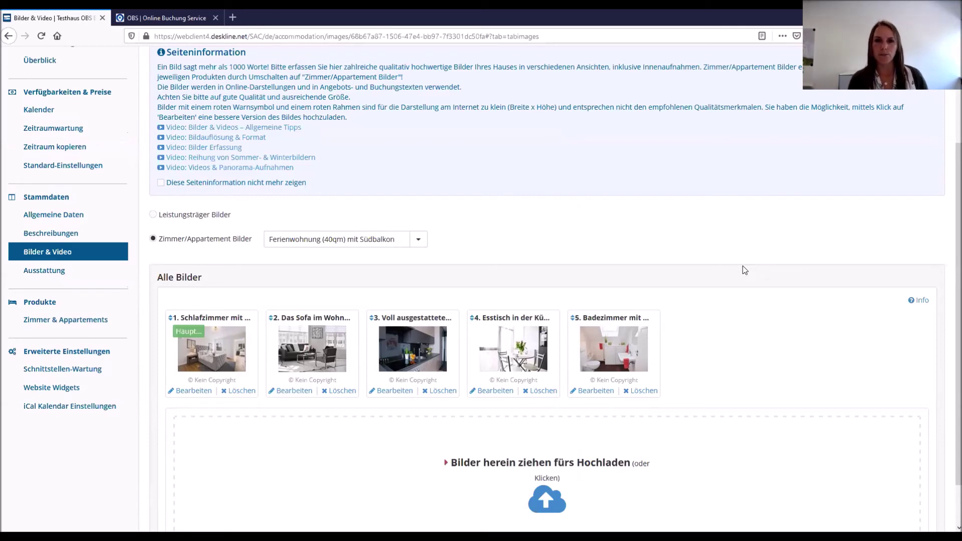
pyautogui.moveTo(635, 343)
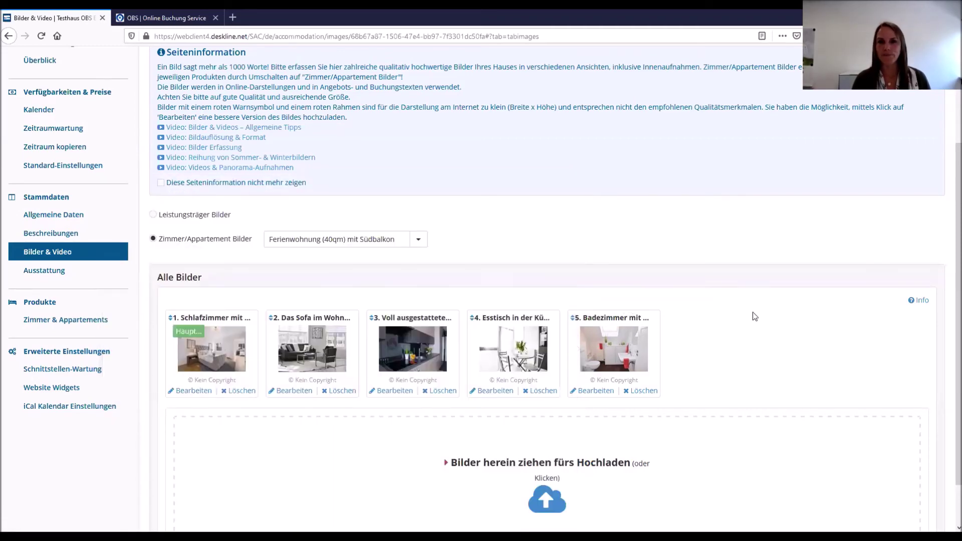
pyautogui.scroll(-1, 752, 316)
# - Review the Ausstattung Vermieter features recorded for the property, from Fremdsprachen to Einrichtungen Betrieb
pyautogui.scroll(3, 731, 318)
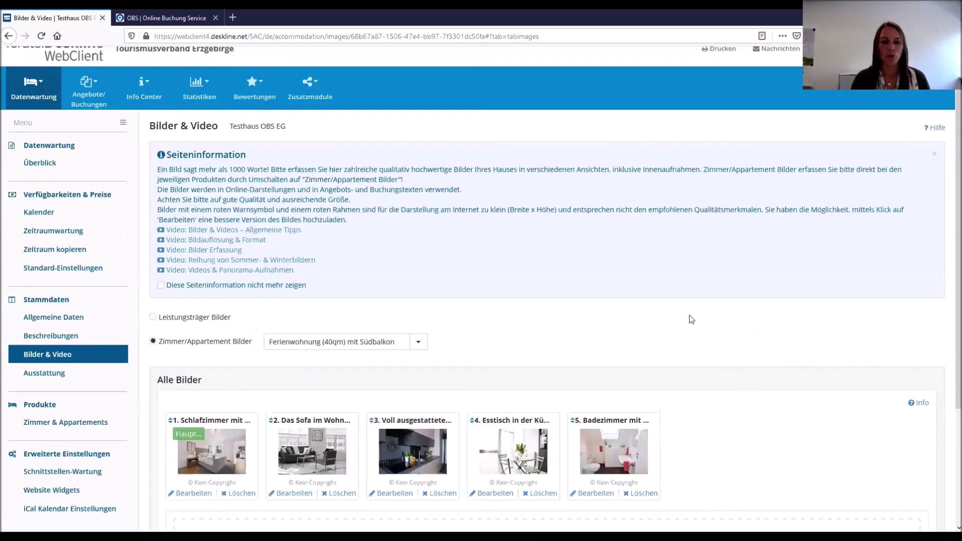
pyautogui.click(58, 375)
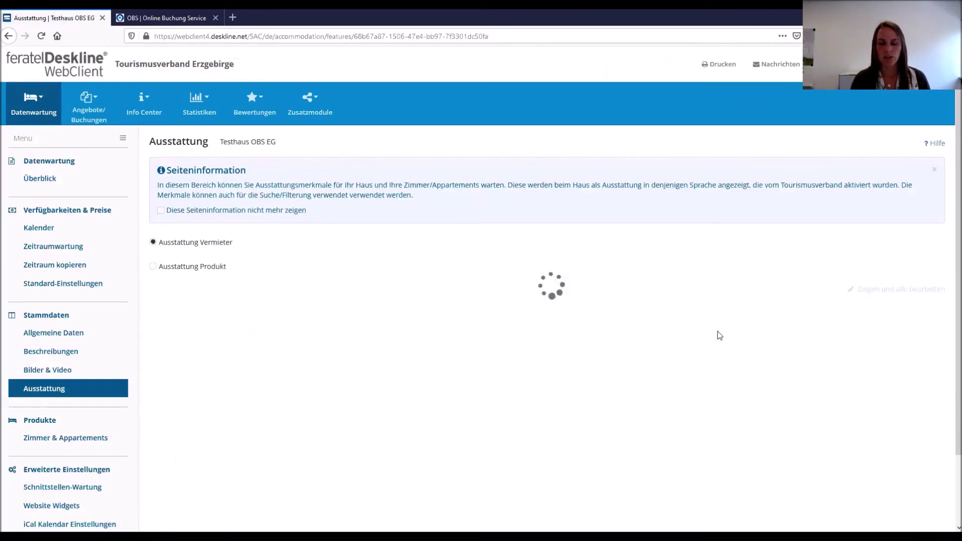
pyautogui.scroll(-2, 717, 325)
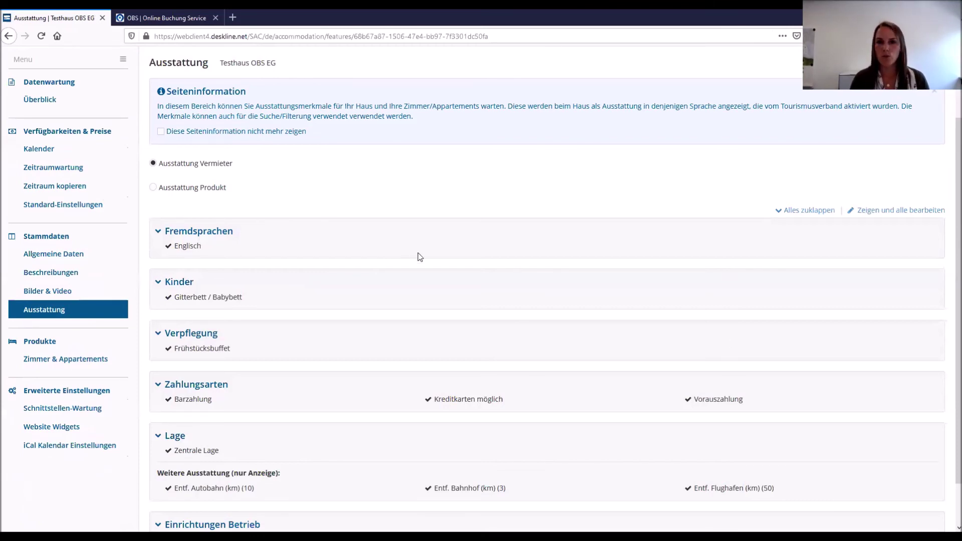
pyautogui.scroll(-2, 419, 257)
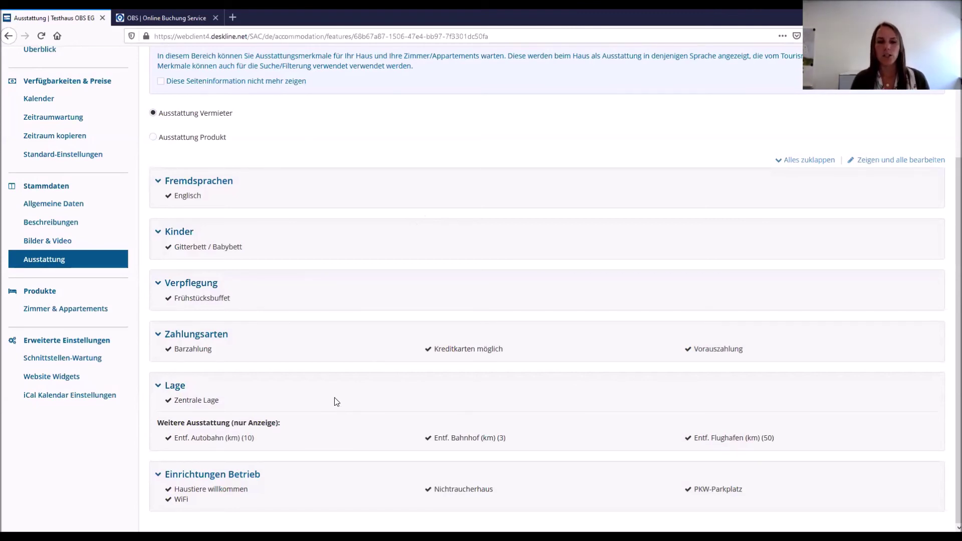
# - Display all selectable Ausstattung Vermieter features for editing, review them from Fremdsprachen to Verleih, and cancel without changes
pyautogui.click(863, 164)
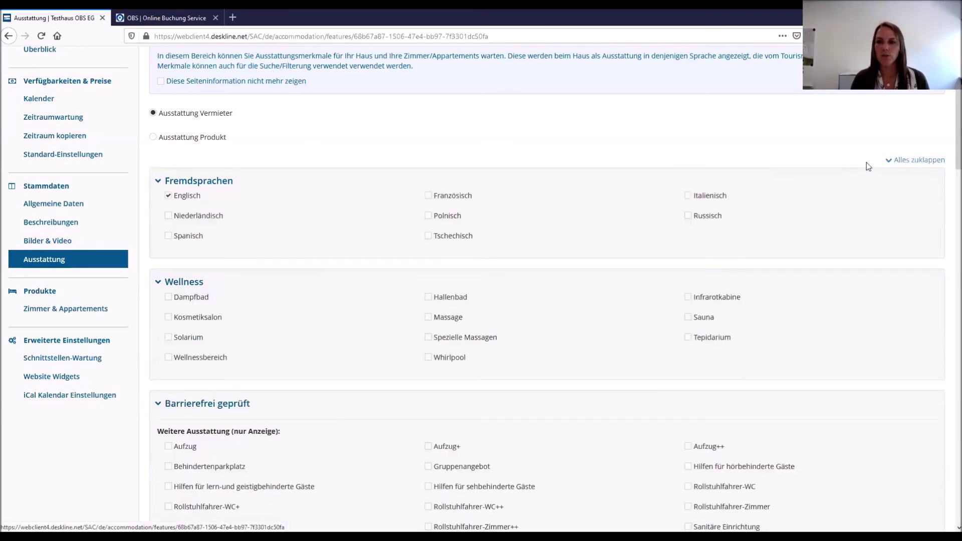
pyautogui.scroll(-10, 870, 161)
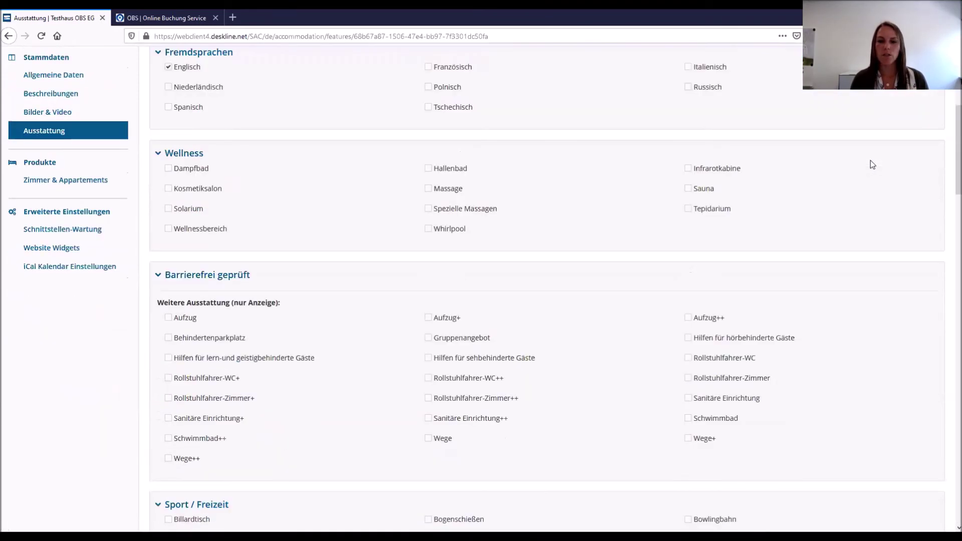
pyautogui.scroll(-20, 871, 164)
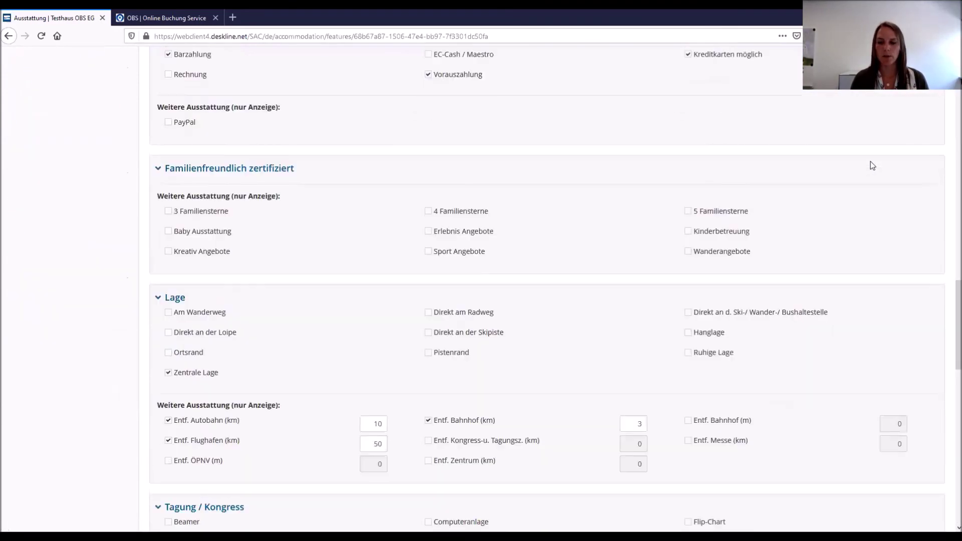
pyautogui.scroll(-3, 870, 162)
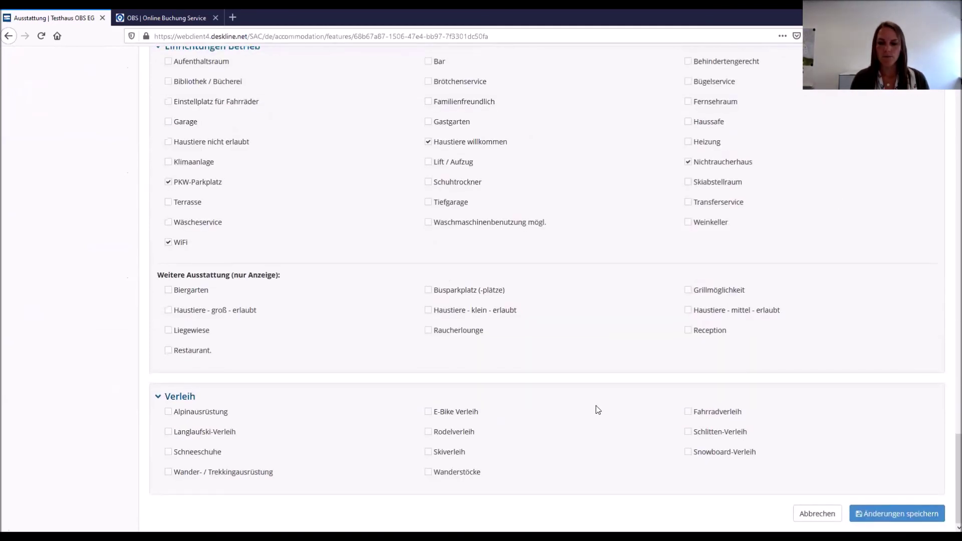
pyautogui.click(825, 515)
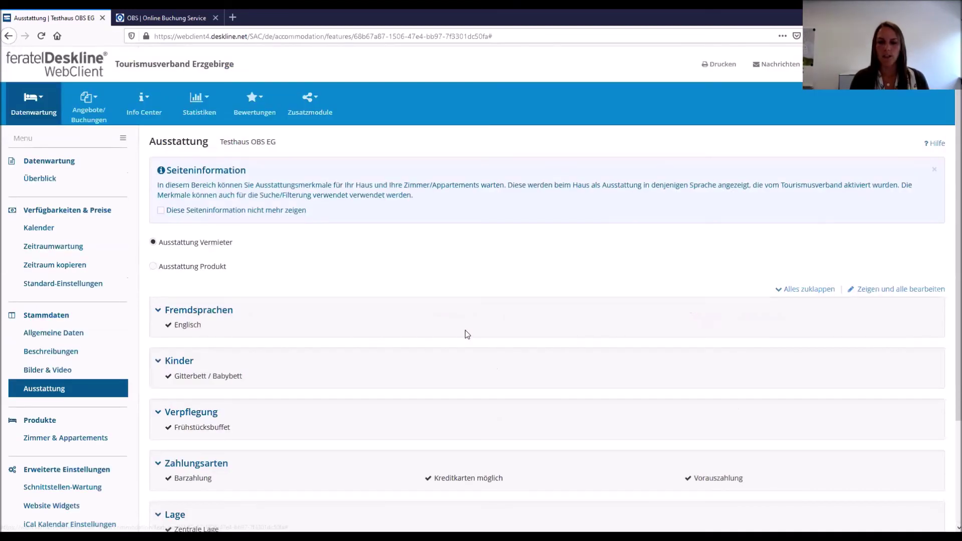
# - Review the Ausstattung Produkt features recorded for Ferienwohnung (40qm) mit Südbalkon, including room amenities, location and bed distribution
pyautogui.click(167, 267)
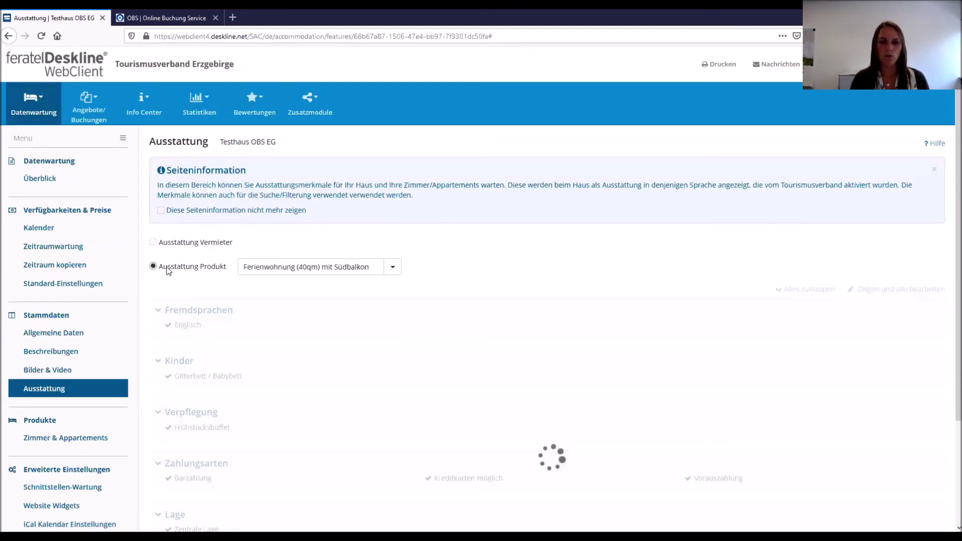
pyautogui.scroll(-3, 169, 270)
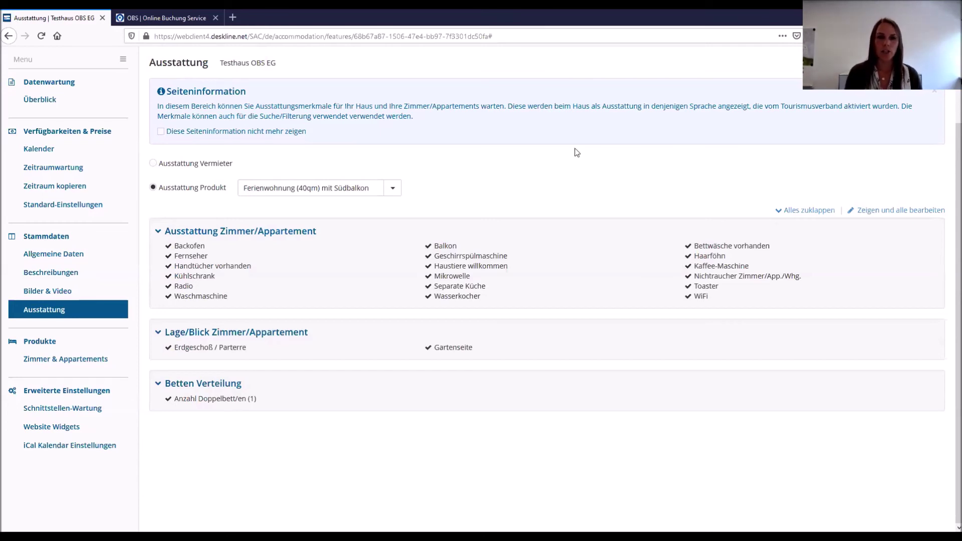
pyautogui.scroll(2, 79, 281)
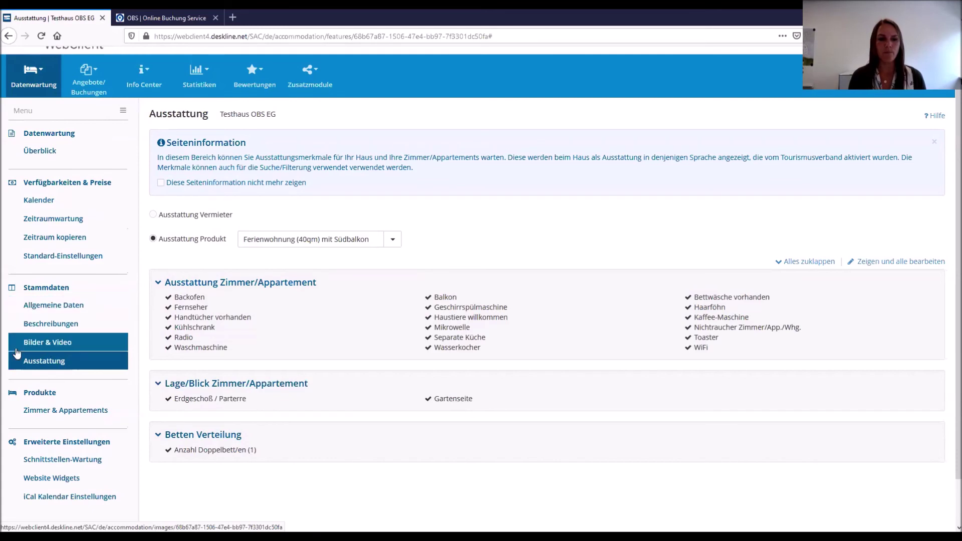
# - Open the details of Ferienwohnung (40qm) mit Südbalkon from the Zimmer & Appartements overview
pyautogui.click(53, 413)
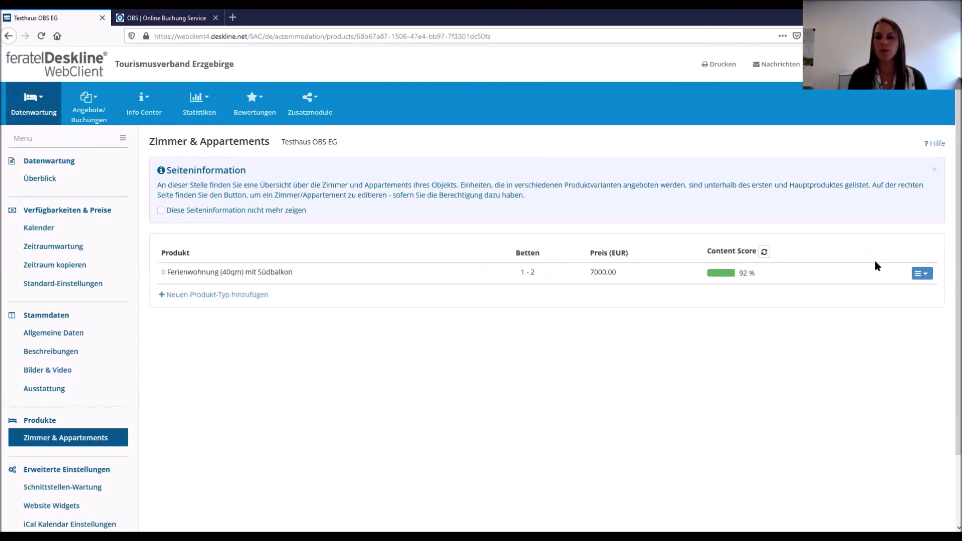
pyautogui.click(922, 274)
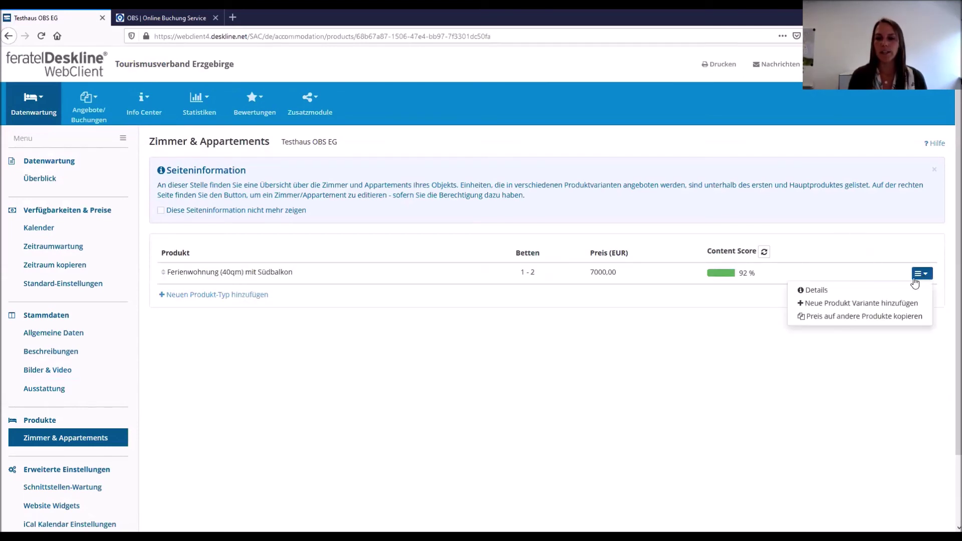
pyautogui.click(887, 291)
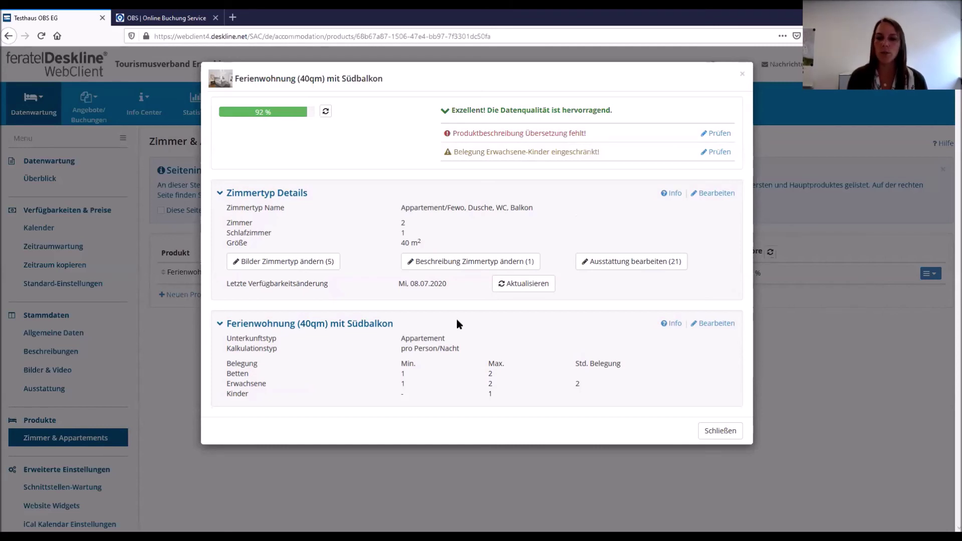
# - Inspect the editable Zimmertyp Details, including the choices for room type, sanitary facilities and extra feature, and cancel without changes
pyautogui.click(707, 193)
pyautogui.scroll(-2, 672, 230)
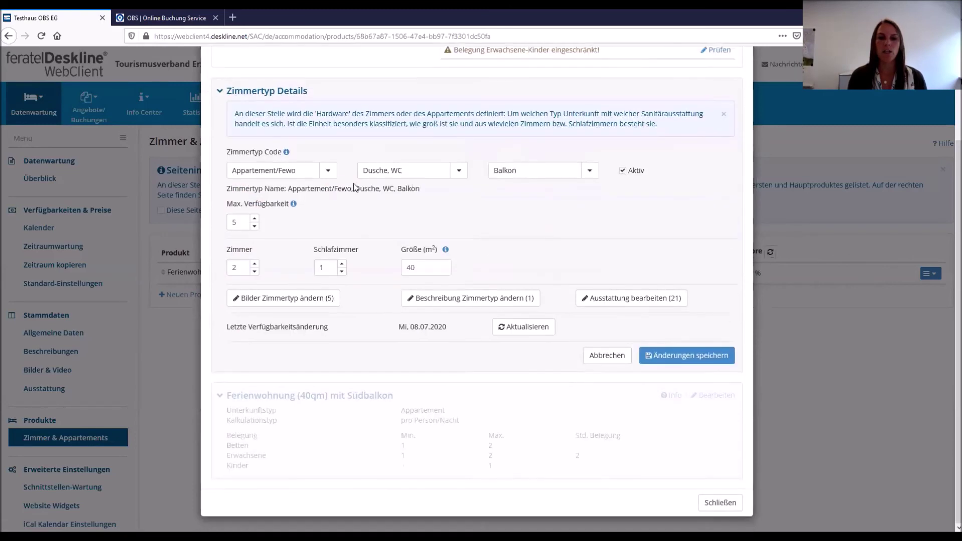
pyautogui.click(322, 173)
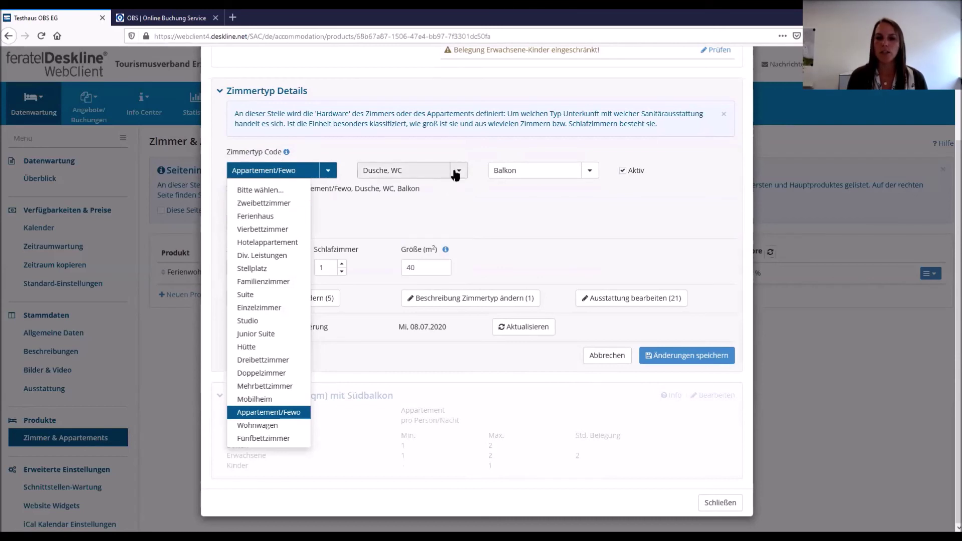
pyautogui.click(456, 173)
pyautogui.click(590, 171)
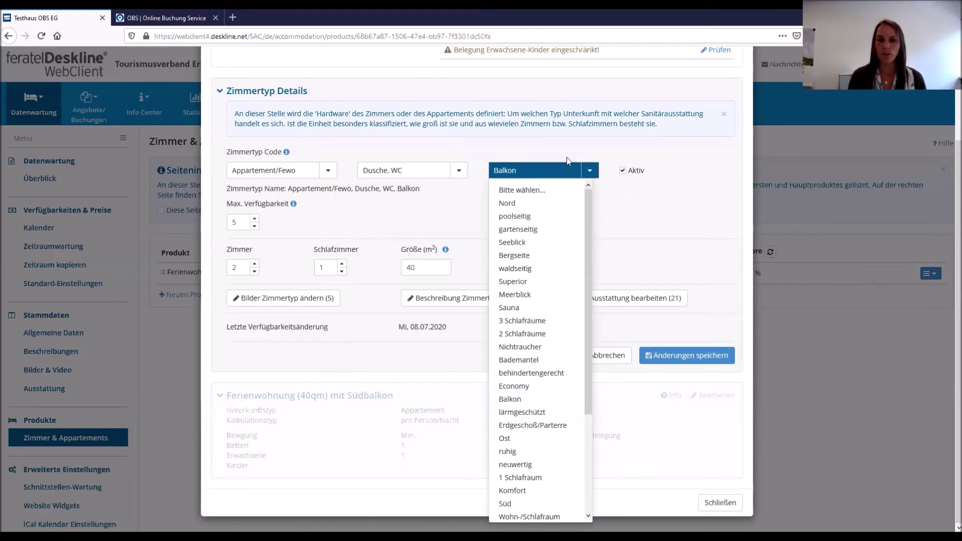
pyautogui.moveTo(568, 161); pyautogui.dragTo(651, 171)
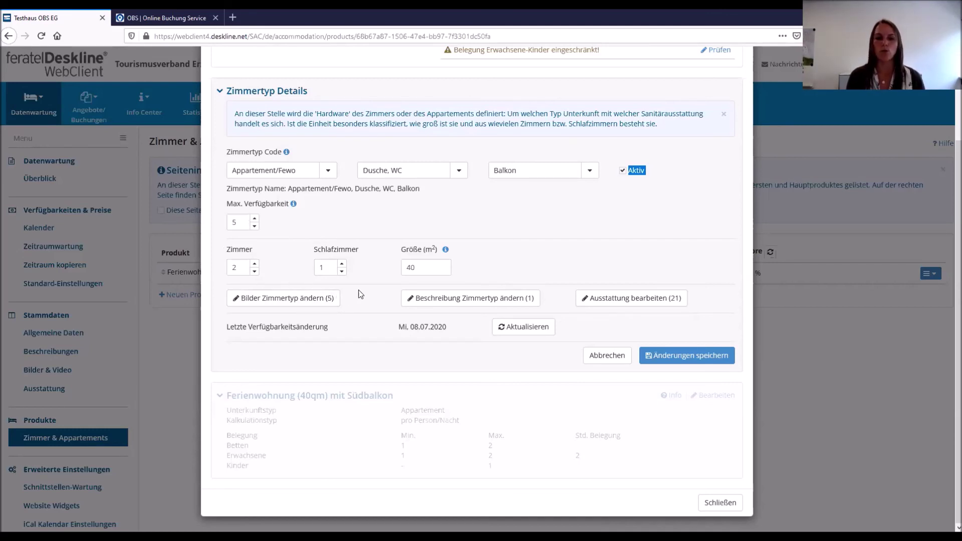
pyautogui.click(591, 357)
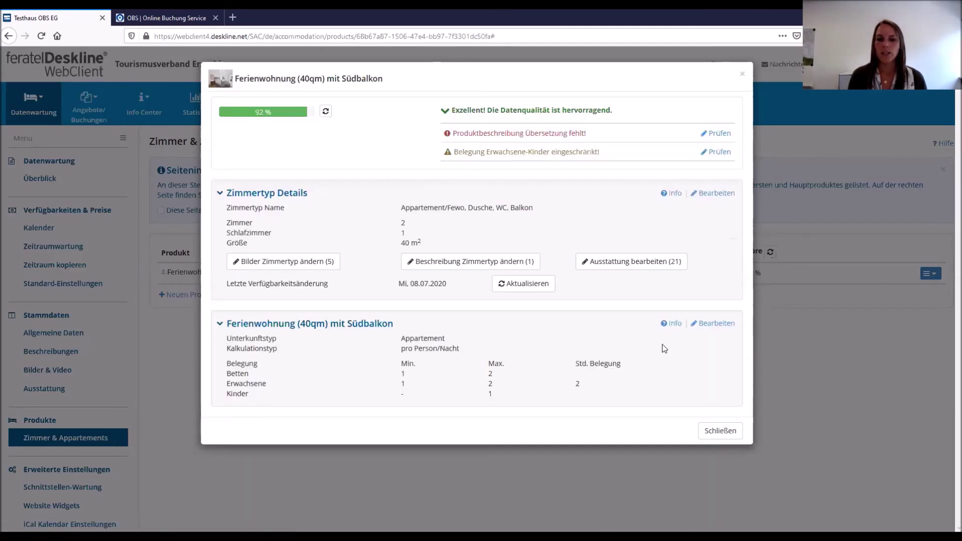
# - Open the product settings of Ferienwohnung (40qm) mit Südbalkon for editing and examine its name, Unterkunftstyp and Kalkulationstyp
pyautogui.click(709, 324)
pyautogui.scroll(-3, 501, 250)
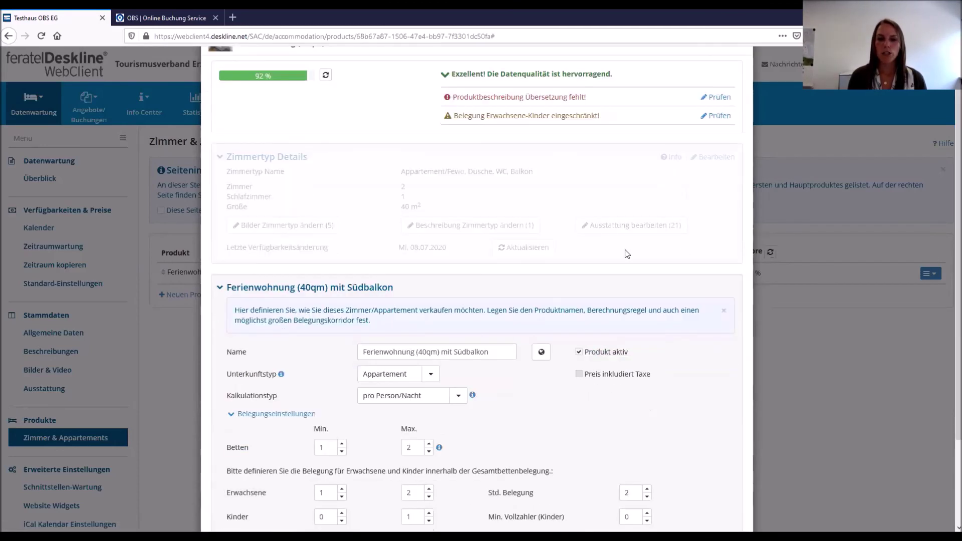
pyautogui.moveTo(362, 245); pyautogui.dragTo(500, 245)
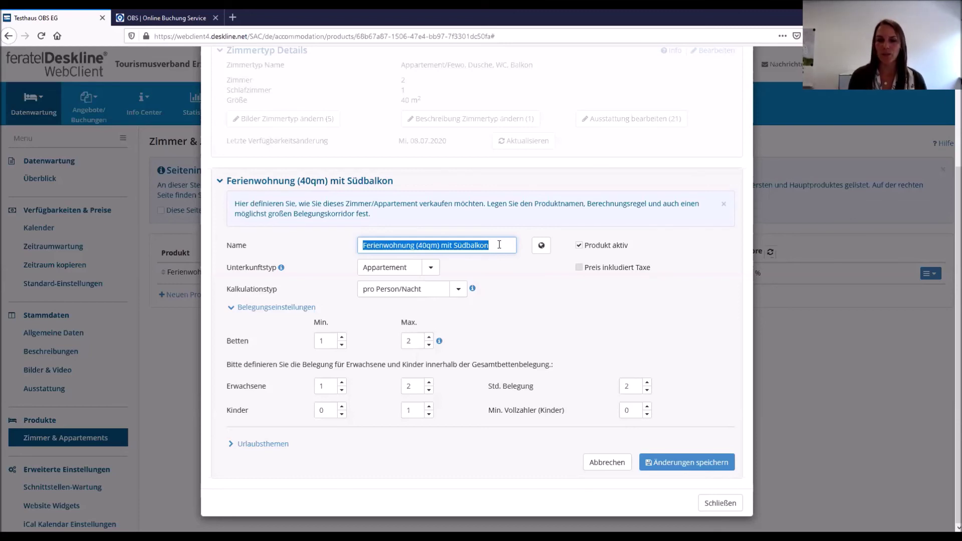
pyautogui.click(499, 245)
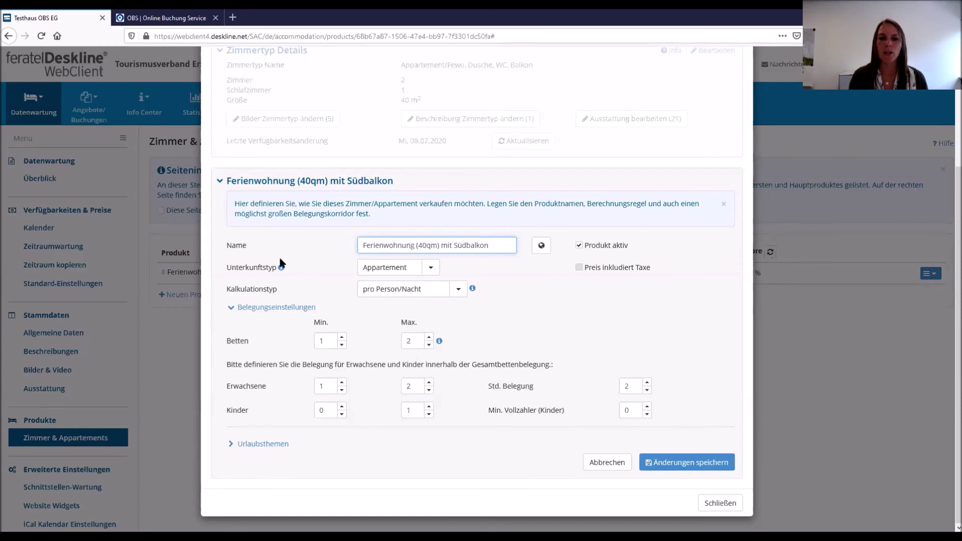
pyautogui.click(427, 271)
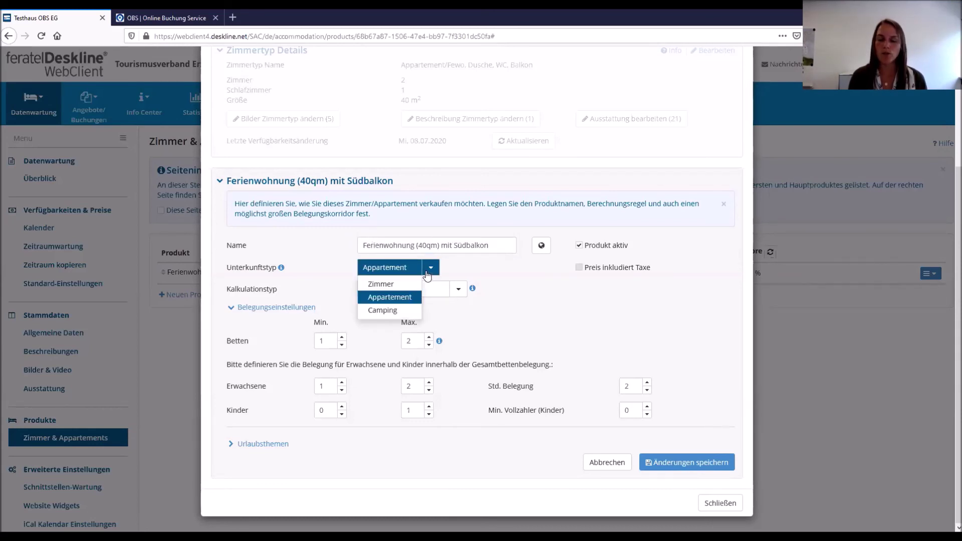
pyautogui.click(406, 297)
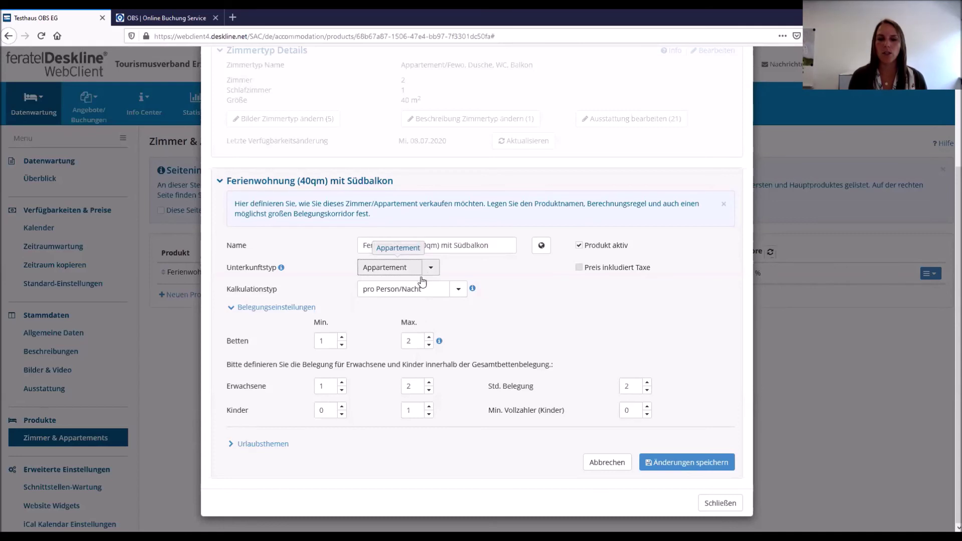
pyautogui.click(406, 297)
pyautogui.click(406, 297)
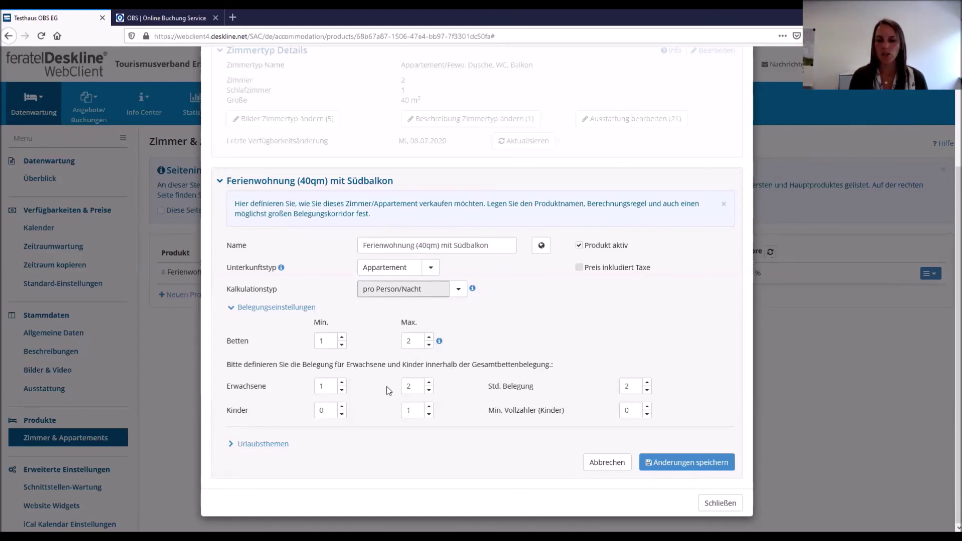
# - Try a maximum occupancy of 4 beds and 3 children, check the standard occupancy setting, and close the product without saving
pyautogui.doubleClick(429, 337)
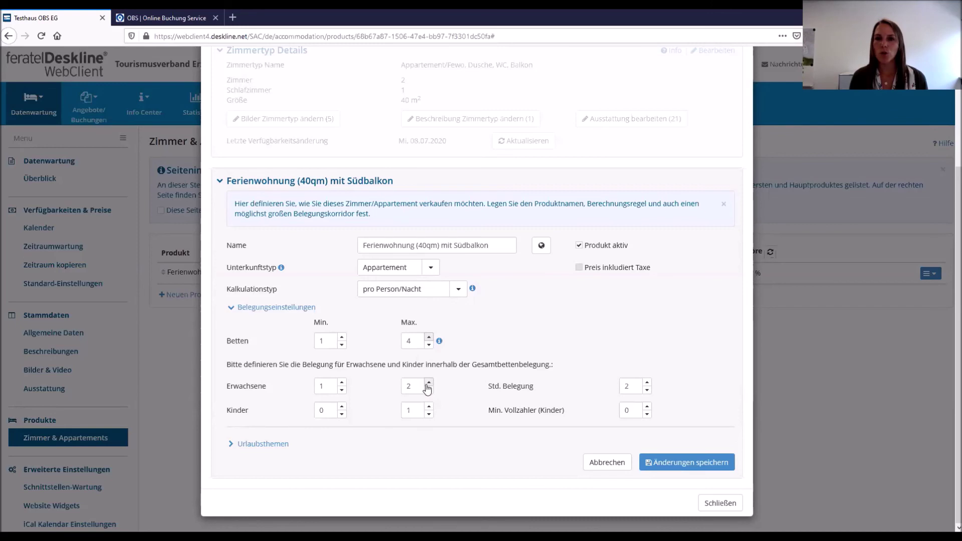
pyautogui.doubleClick(429, 406)
pyautogui.click(428, 414)
pyautogui.click(429, 406)
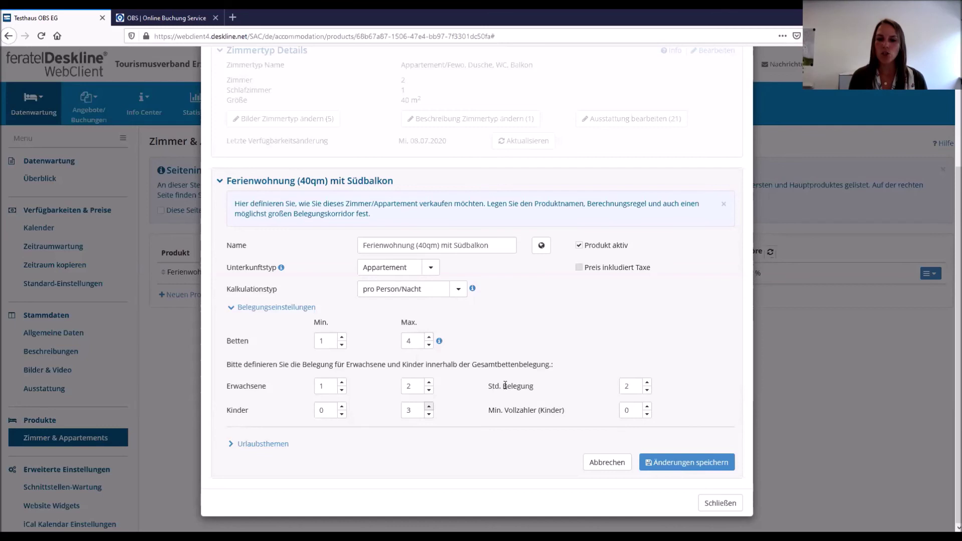
pyautogui.moveTo(490, 386); pyautogui.dragTo(542, 388)
pyautogui.click(542, 388)
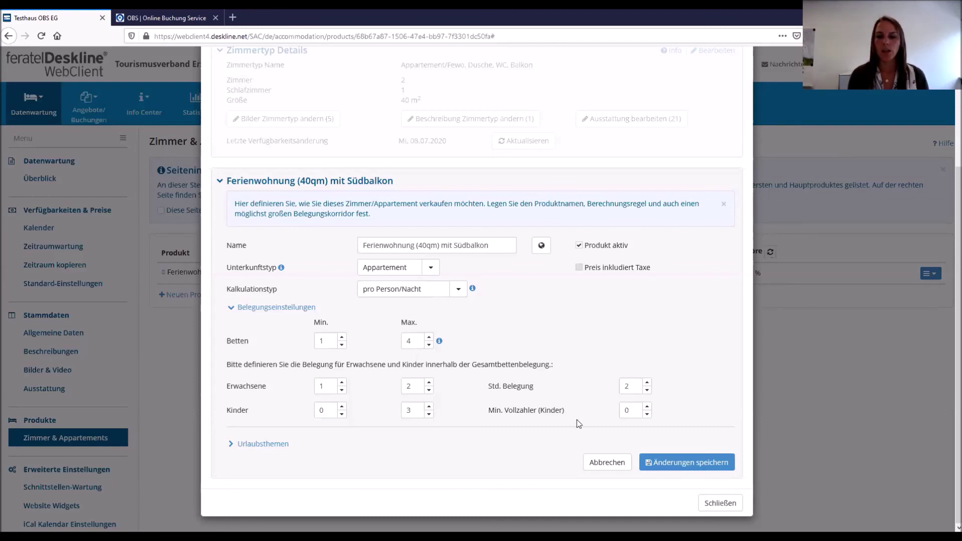
pyautogui.click(712, 504)
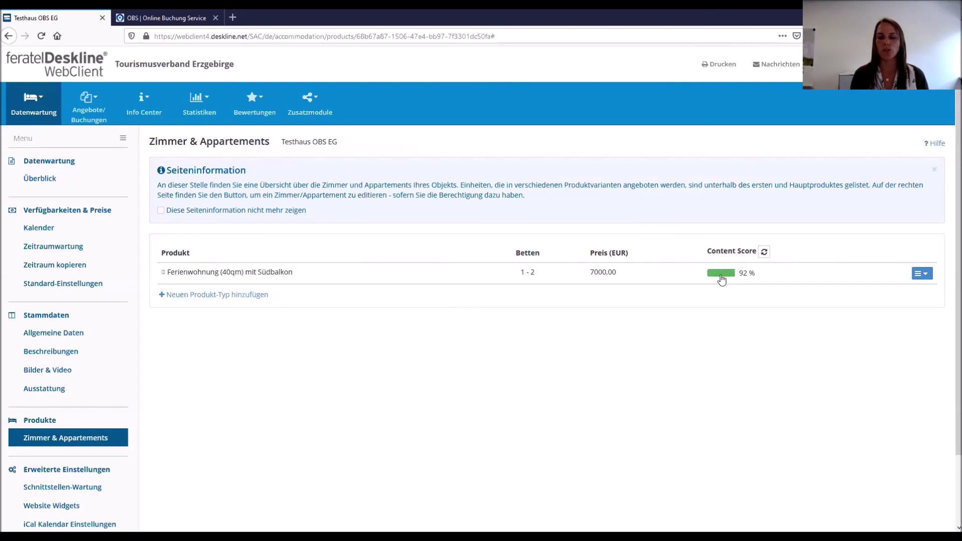
pyautogui.moveTo(742, 279)
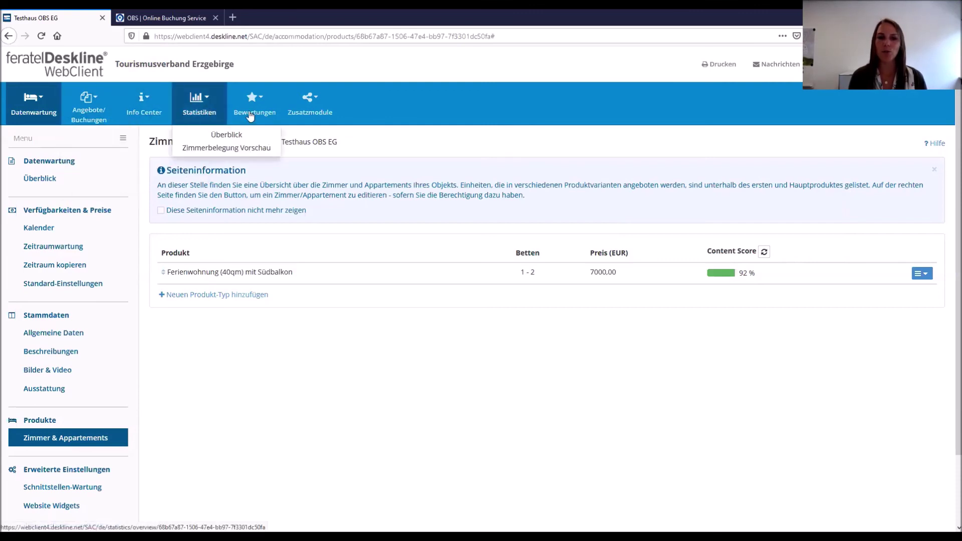
pyautogui.moveTo(85, 121)
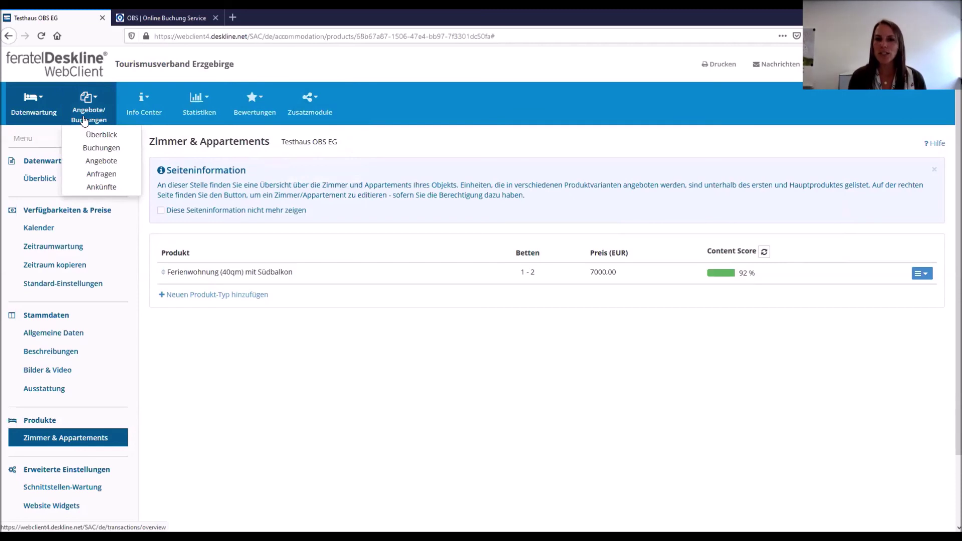
pyautogui.moveTo(201, 116)
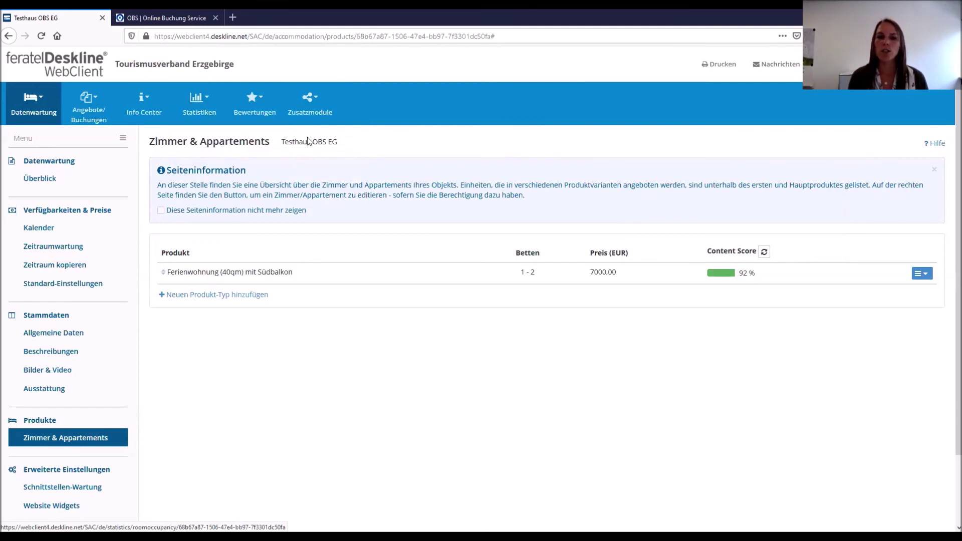
pyautogui.moveTo(309, 131)
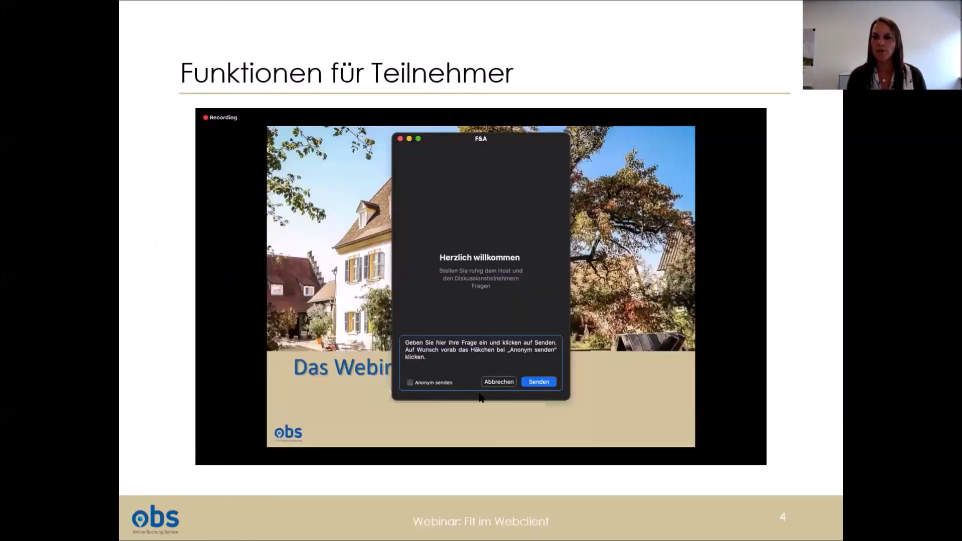
pyautogui.press('Right')
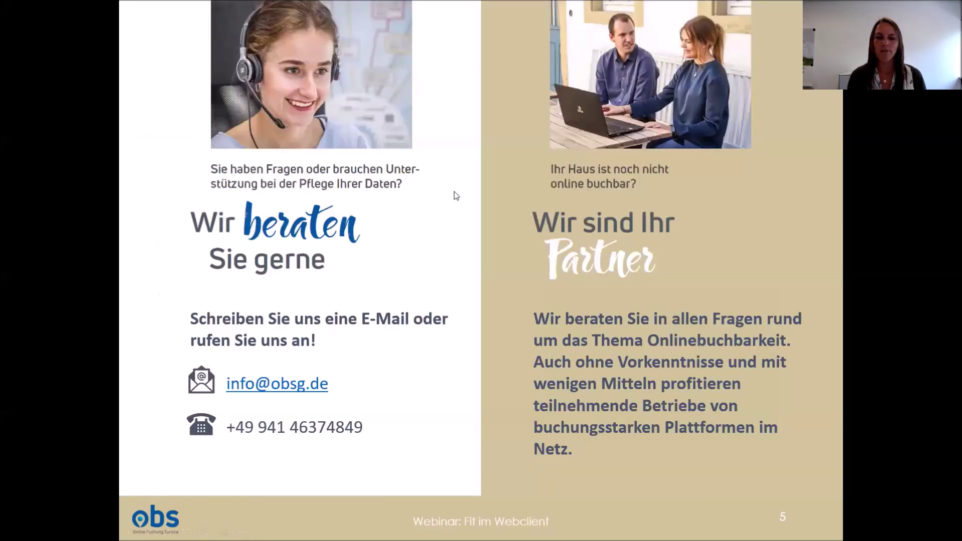